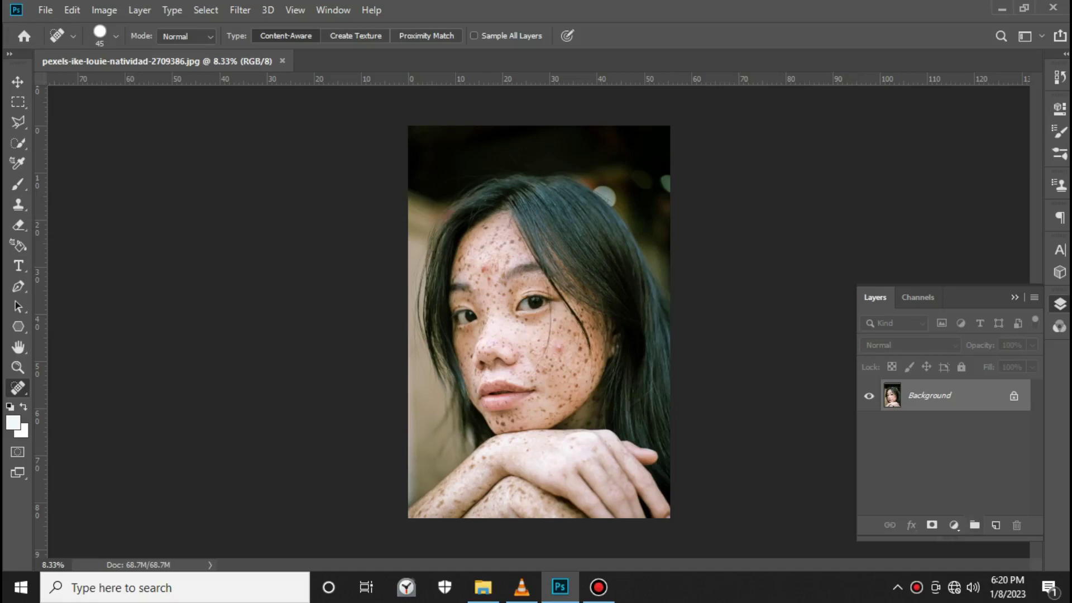
Duplicate the Background layer as 'Background copy' and zoom in to 33.33% for retouching
{"action": "left_click_drag", "start_coordinate": [929, 395], "coordinate": [995, 525]}
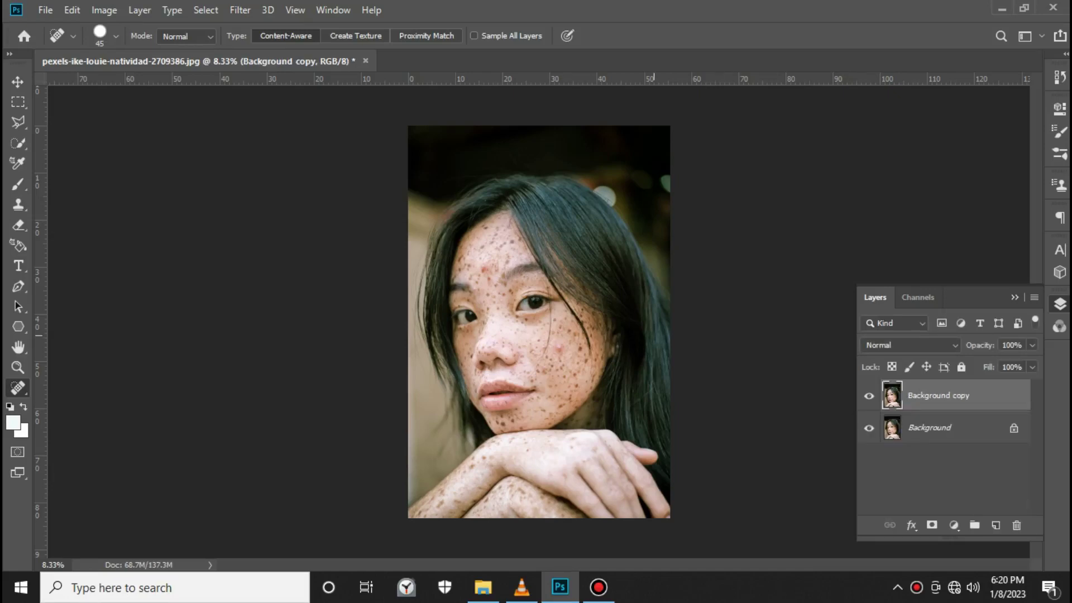
{"action": "key", "text": "ctrl+plus"}
{"action": "key", "text": "ctrl+plus"}
{"action": "key", "text": "ctrl+plus"}
{"action": "key", "text": "ctrl+plus"}
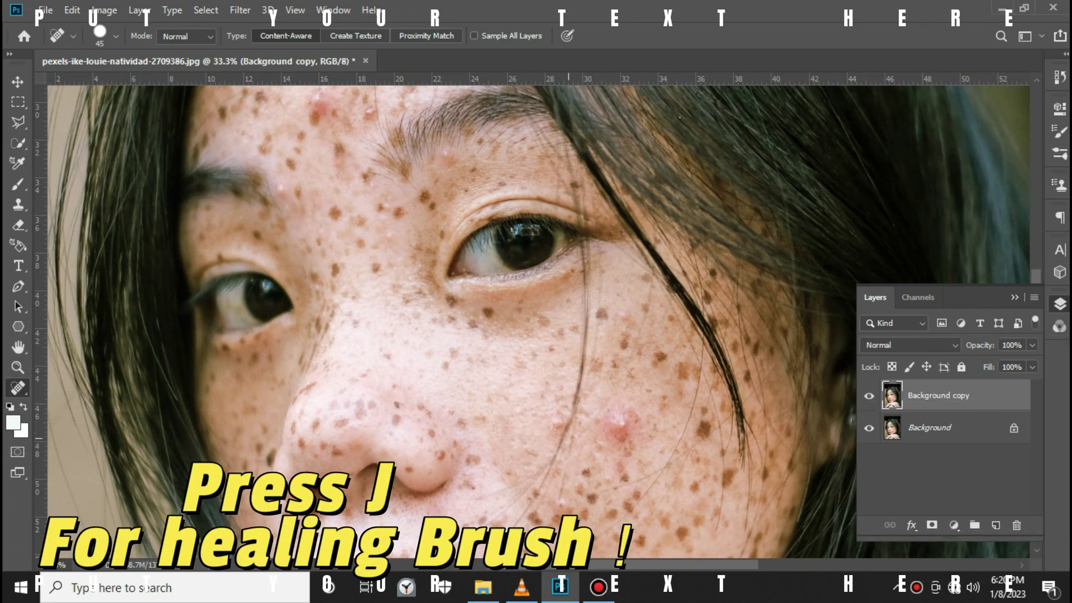
Heal freckles on the lower cheek, beside and on the nose, and around the eye
{"action": "mouse_move", "coordinate": [596, 484]}
{"action": "left_mouse_down"}
{"action": "mouse_move", "coordinate": [587, 509]}
{"action": "mouse_move", "coordinate": [559, 528]}
{"action": "left_mouse_up"}
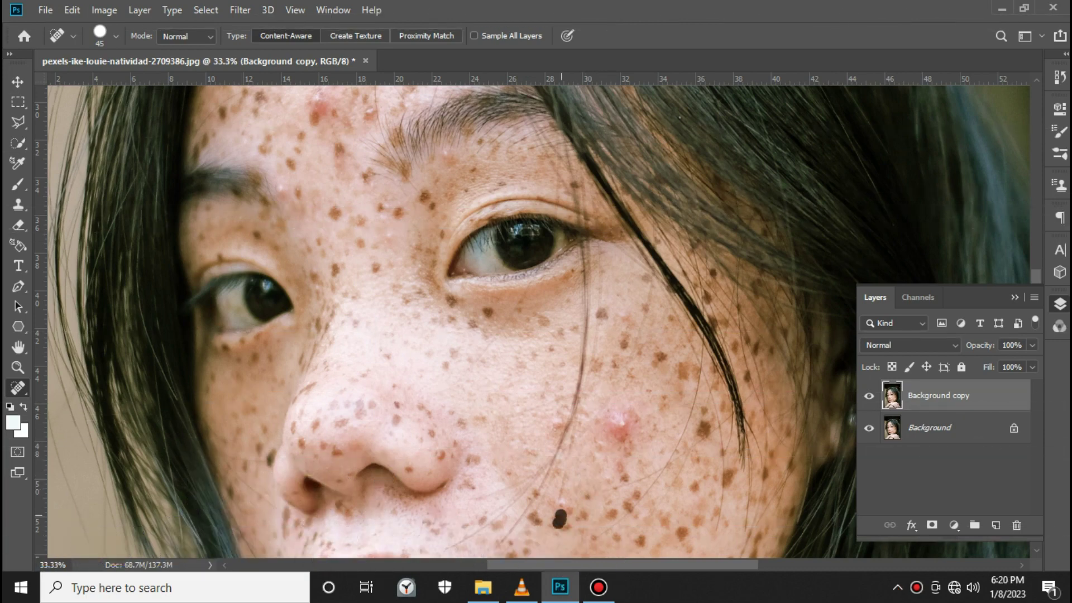
{"action": "left_click_drag", "start_coordinate": [610, 324], "coordinate": [627, 364]}
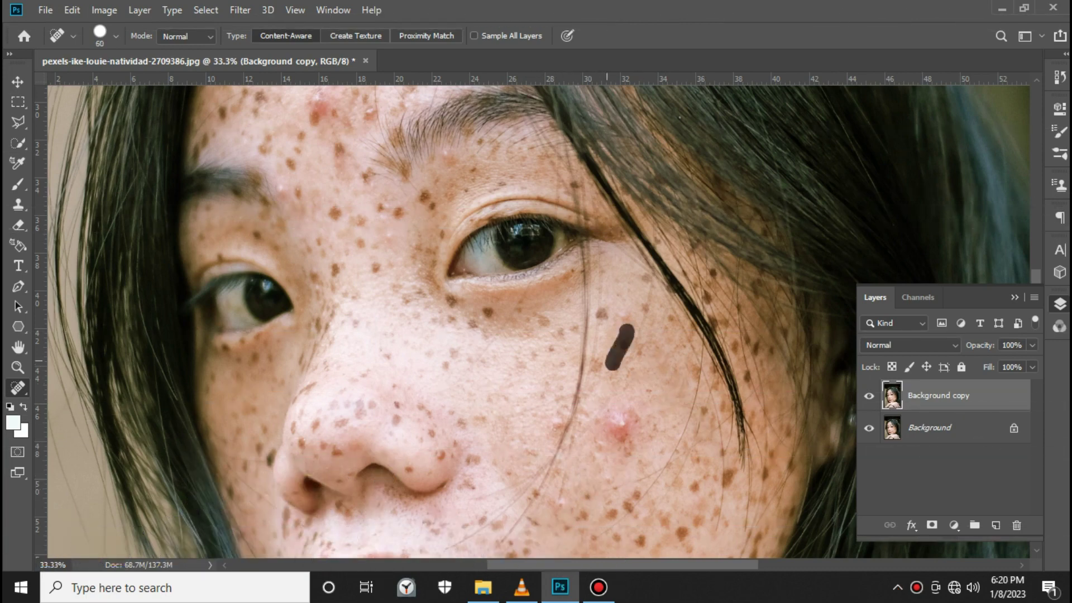
{"action": "left_click", "coordinate": [641, 351]}
{"action": "left_click", "coordinate": [553, 343]}
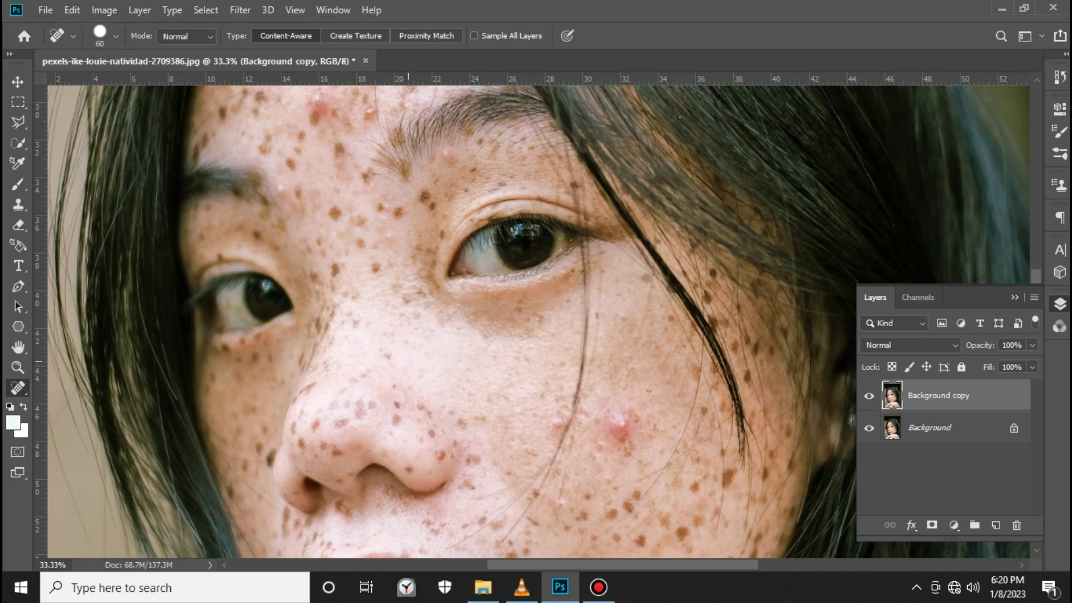
{"action": "left_click_drag", "start_coordinate": [421, 394], "coordinate": [433, 439]}
{"action": "left_click", "coordinate": [311, 399]}
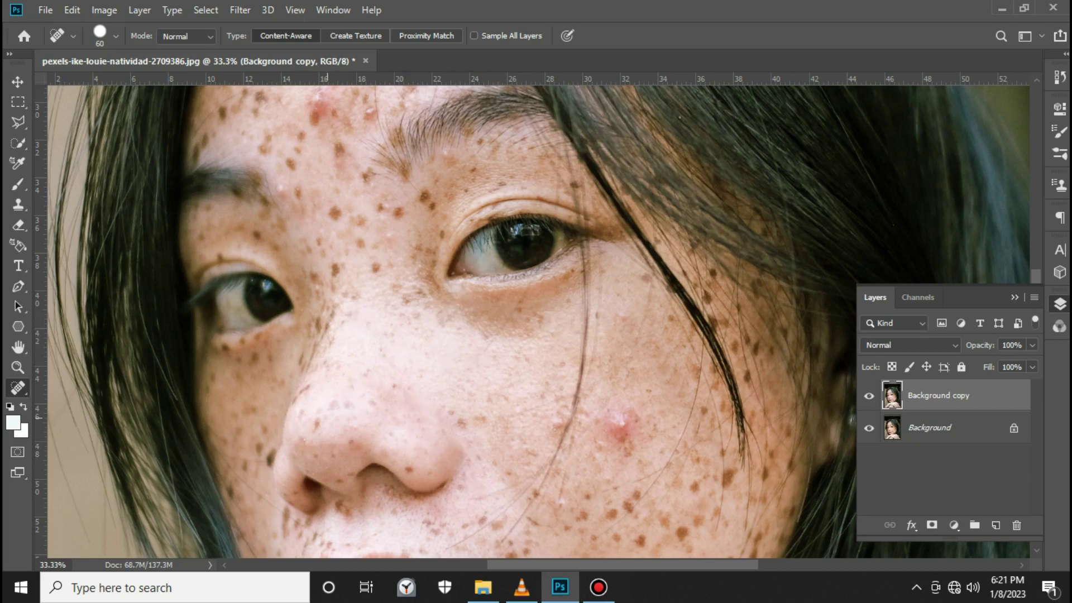
{"action": "left_click", "coordinate": [416, 294]}
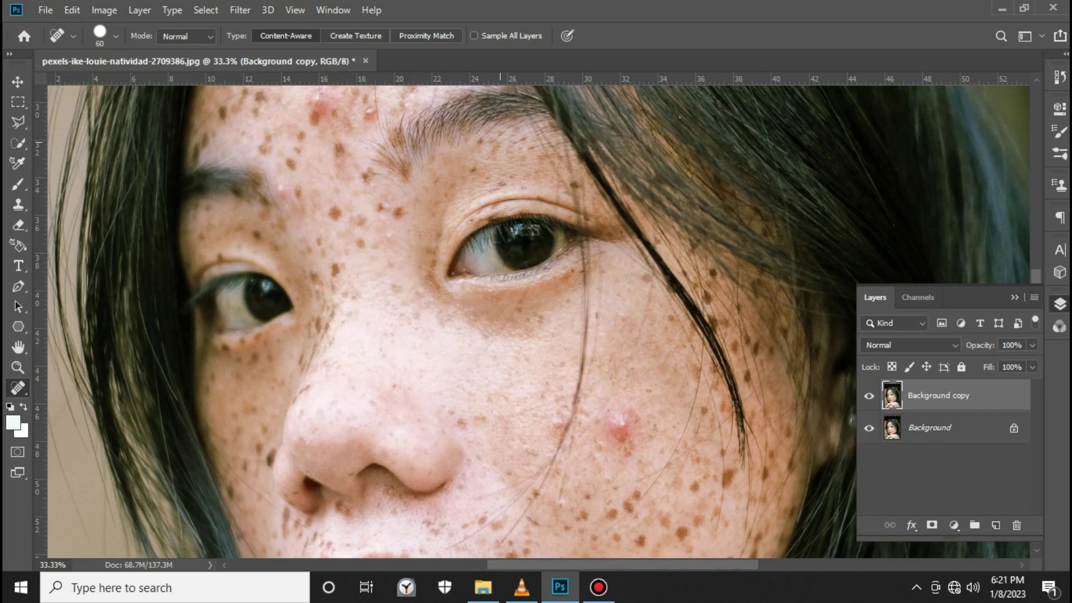
{"action": "key", "text": "bracketleft"}
{"action": "key", "text": "bracketleft"}
{"action": "left_click", "coordinate": [517, 176]}
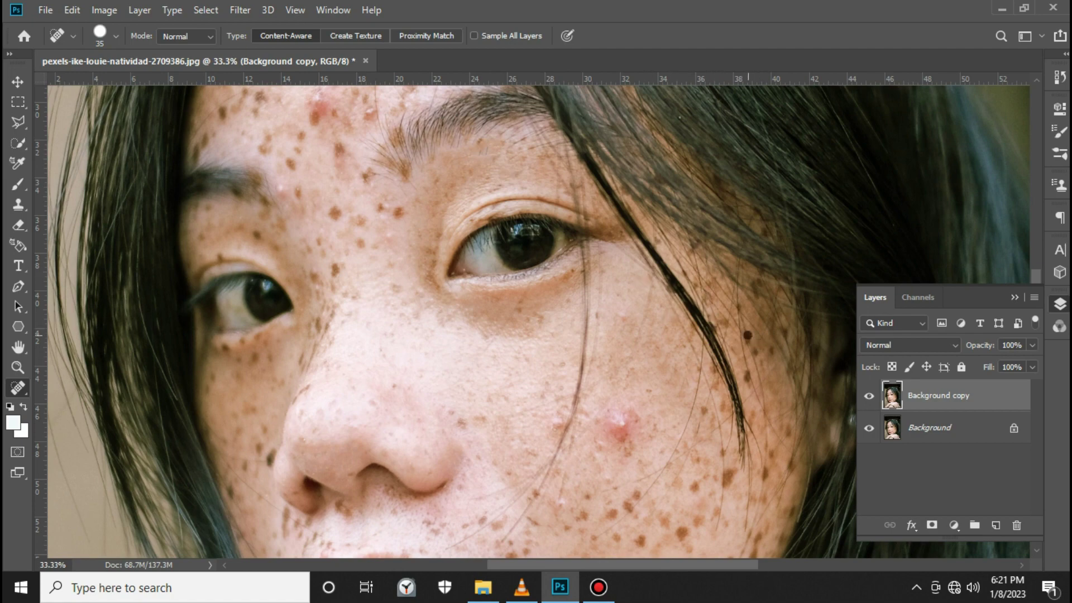
Heal freckles on the lower cheek, chin, around the lips and on the lower lip
{"action": "left_click", "coordinate": [585, 522]}
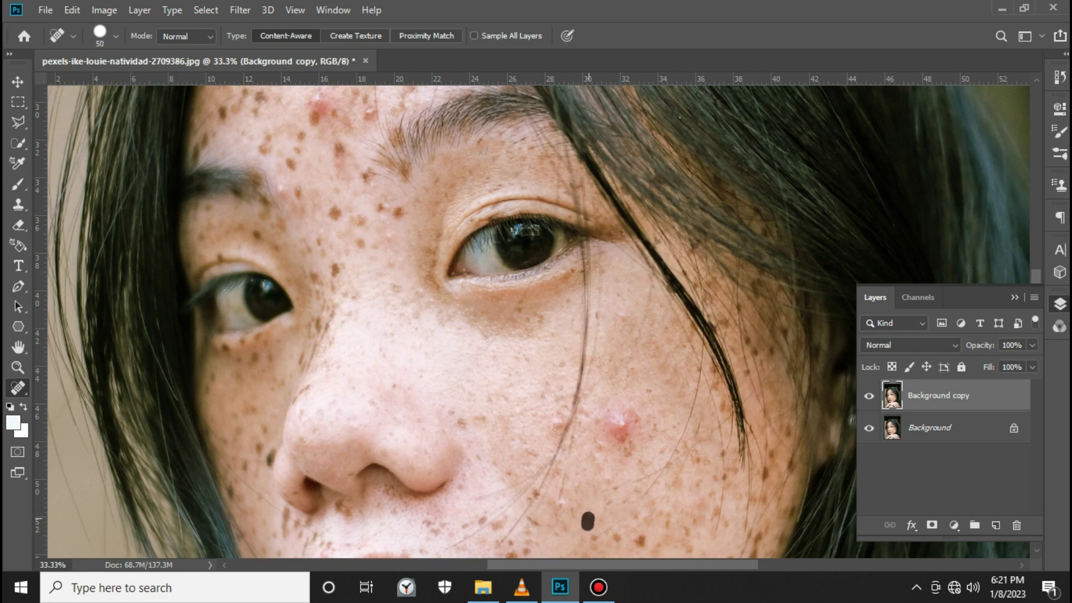
{"action": "scroll", "coordinate": [584, 521], "scroll_direction": "down", "scroll_amount": 2}
{"action": "left_click", "coordinate": [514, 483]}
{"action": "scroll", "coordinate": [514, 484], "scroll_direction": "down", "scroll_amount": 2}
{"action": "left_click", "coordinate": [454, 466]}
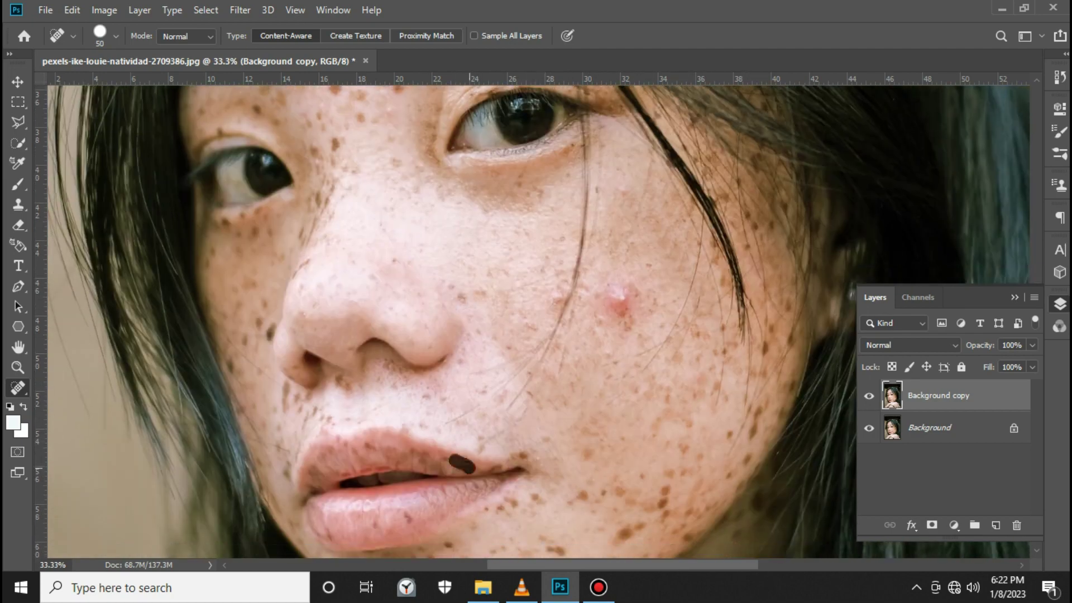
{"action": "left_click", "coordinate": [391, 458]}
{"action": "left_click_drag", "start_coordinate": [318, 453], "coordinate": [352, 453]}
{"action": "left_click", "coordinate": [369, 524]}
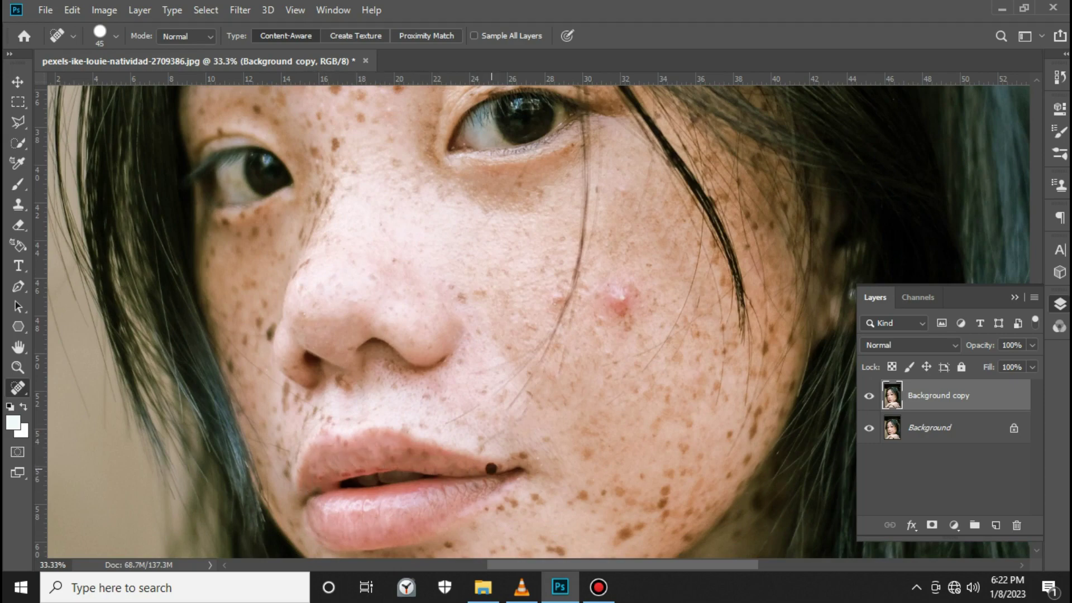
{"action": "scroll", "coordinate": [521, 456], "scroll_direction": "up", "scroll_amount": 1}
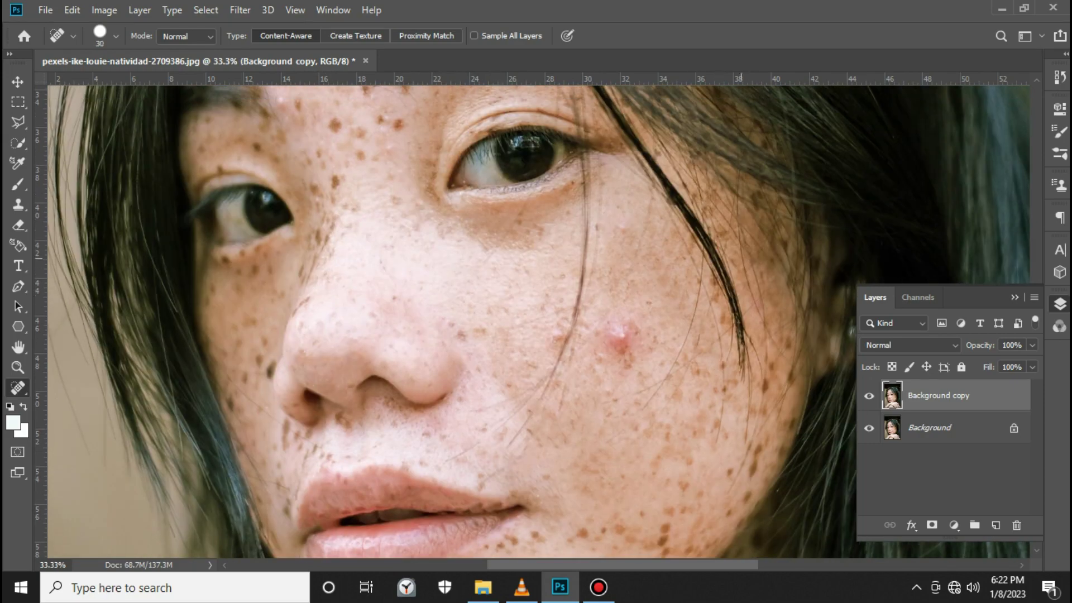
Heal remaining spots near the jaw, on the chin and on the cheek with resized brushes
{"action": "left_click_drag", "start_coordinate": [725, 422], "coordinate": [725, 458]}
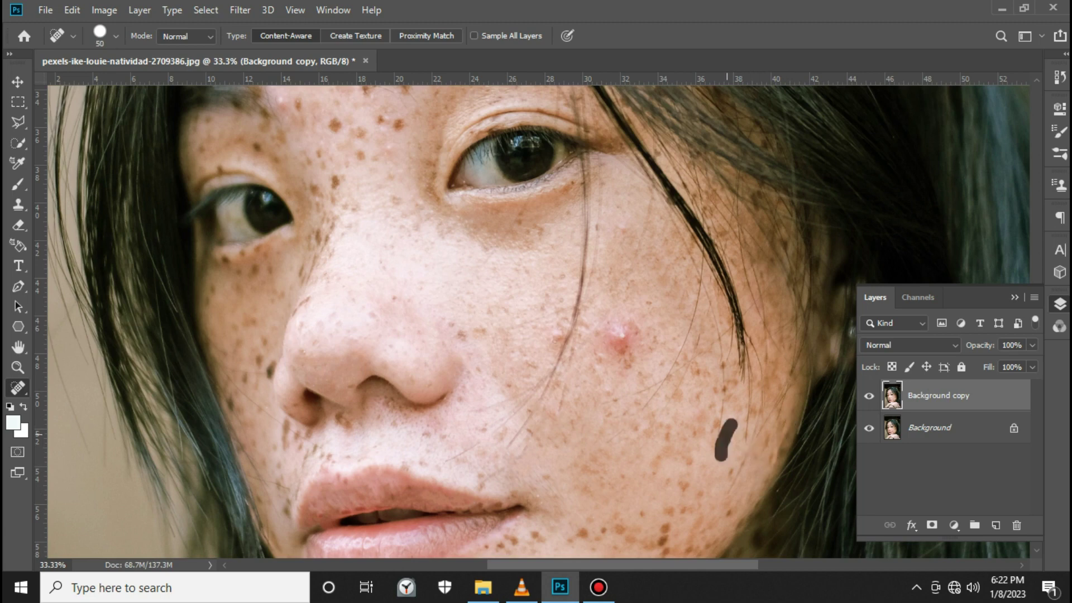
{"action": "scroll", "coordinate": [692, 447], "scroll_direction": "down", "scroll_amount": 2}
{"action": "key", "text": "bracketright"}
{"action": "key", "text": "bracketright"}
{"action": "key", "text": "bracketright"}
{"action": "scroll", "coordinate": [580, 458], "scroll_direction": "down", "scroll_amount": 1}
{"action": "left_click", "coordinate": [550, 461]}
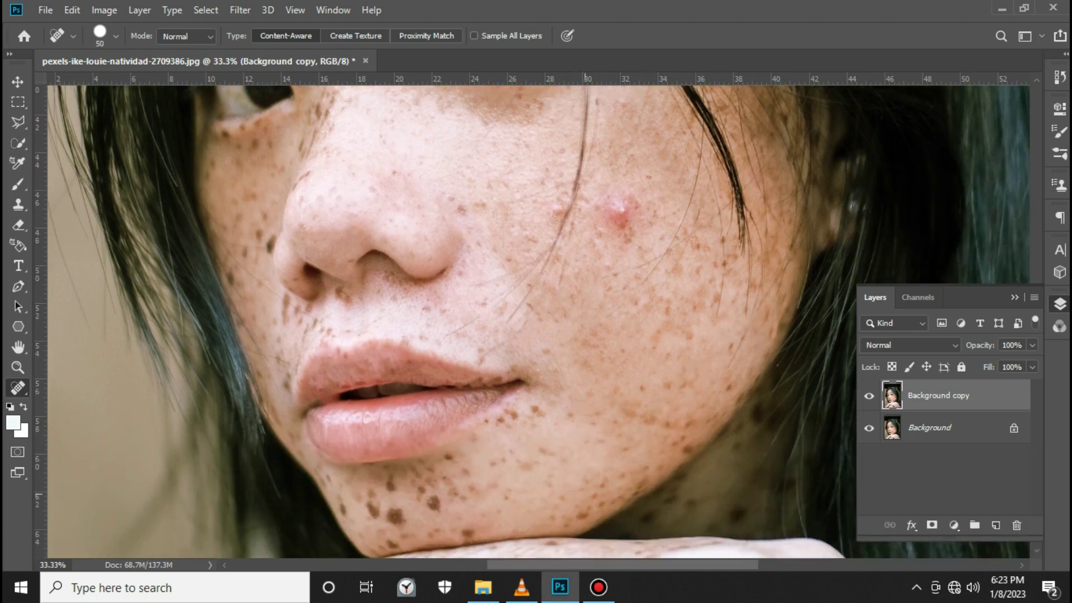
{"action": "scroll", "coordinate": [551, 460], "scroll_direction": "down", "scroll_amount": 1}
{"action": "left_click", "coordinate": [427, 484]}
{"action": "key", "text": "bracketright"}
{"action": "key", "text": "bracketright"}
{"action": "left_click", "coordinate": [394, 467]}
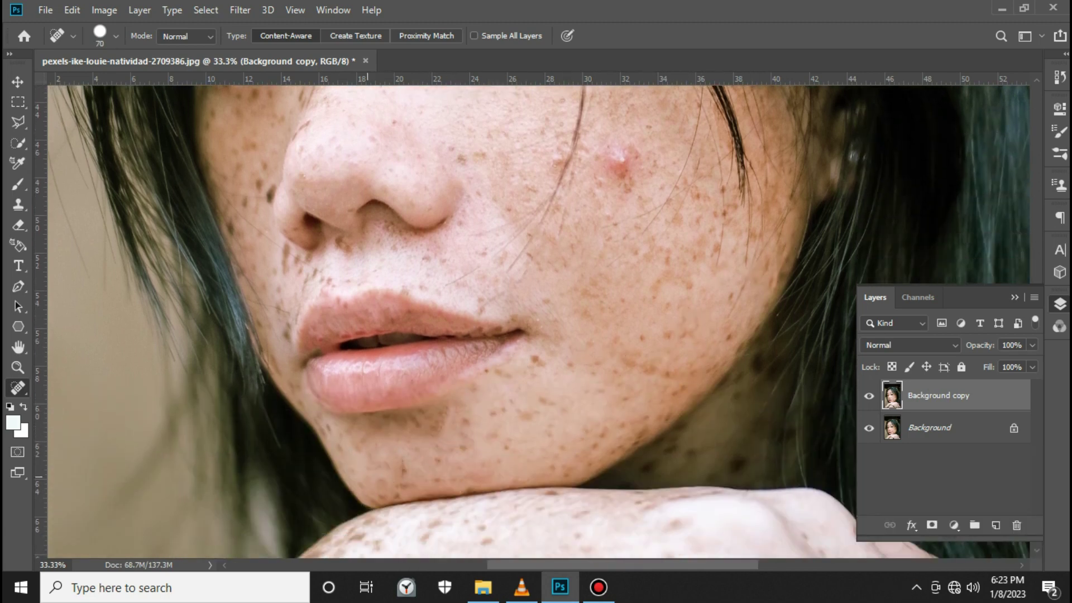
{"action": "scroll", "coordinate": [291, 307], "scroll_direction": "up", "scroll_amount": 1}
{"action": "left_click", "coordinate": [287, 307]}
{"action": "scroll", "coordinate": [268, 284], "scroll_direction": "up", "scroll_amount": 1}
{"action": "key", "text": "bracketleft"}
{"action": "left_click_drag", "start_coordinate": [268, 282], "coordinate": [248, 240]}
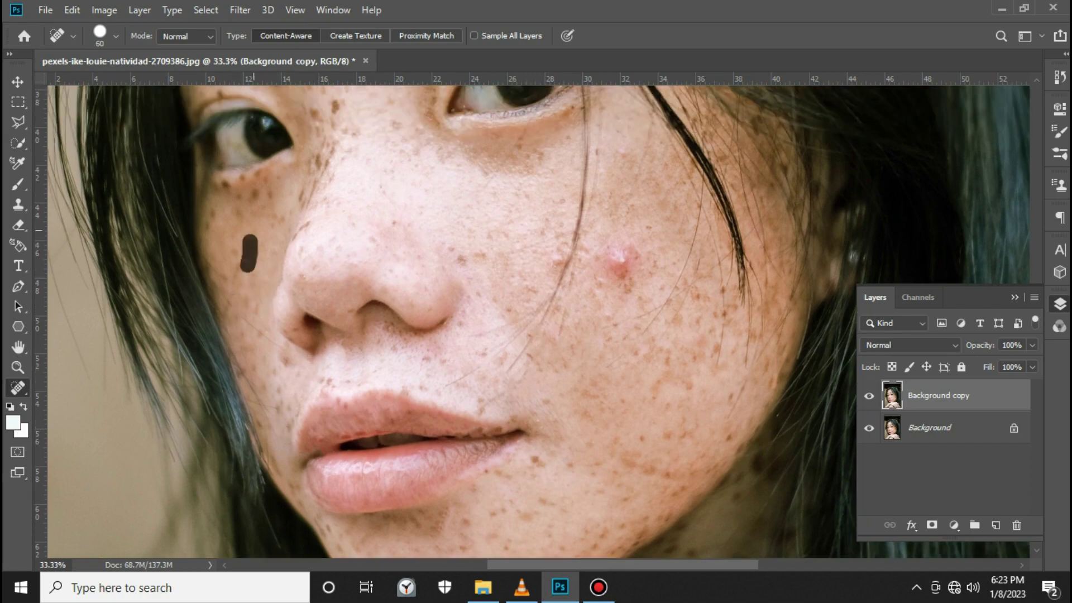
{"action": "scroll", "coordinate": [248, 240], "scroll_direction": "up", "scroll_amount": 1}
{"action": "scroll", "coordinate": [249, 240], "scroll_direction": "up", "scroll_amount": 1}
Heal the freckles across the forehead and around the brow
{"action": "scroll", "coordinate": [248, 240], "scroll_direction": "up", "scroll_amount": 1}
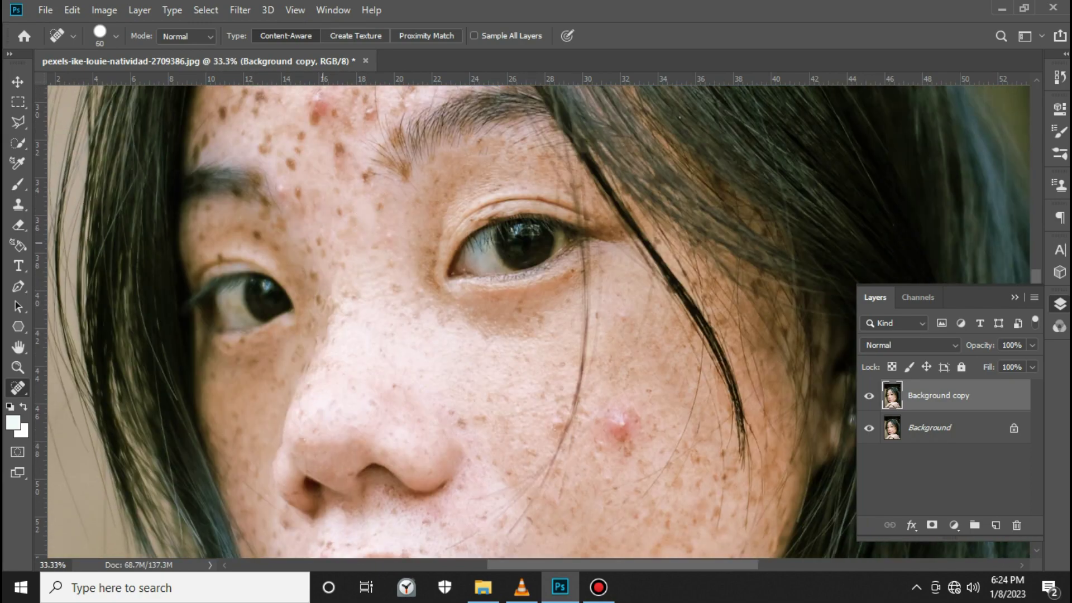
{"action": "left_click", "coordinate": [192, 211]}
{"action": "scroll", "coordinate": [222, 258], "scroll_direction": "up", "scroll_amount": 3}
{"action": "left_click", "coordinate": [291, 330]}
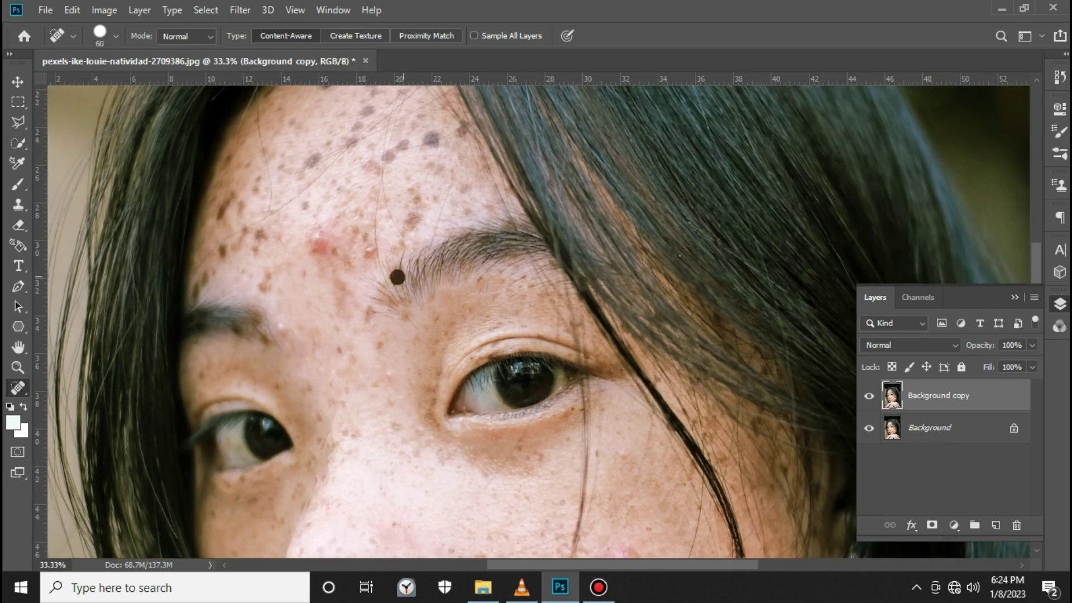
{"action": "left_click", "coordinate": [399, 152]}
{"action": "scroll", "coordinate": [371, 155], "scroll_direction": "up", "scroll_amount": 1}
{"action": "left_click", "coordinate": [370, 155]}
{"action": "left_click", "coordinate": [320, 141]}
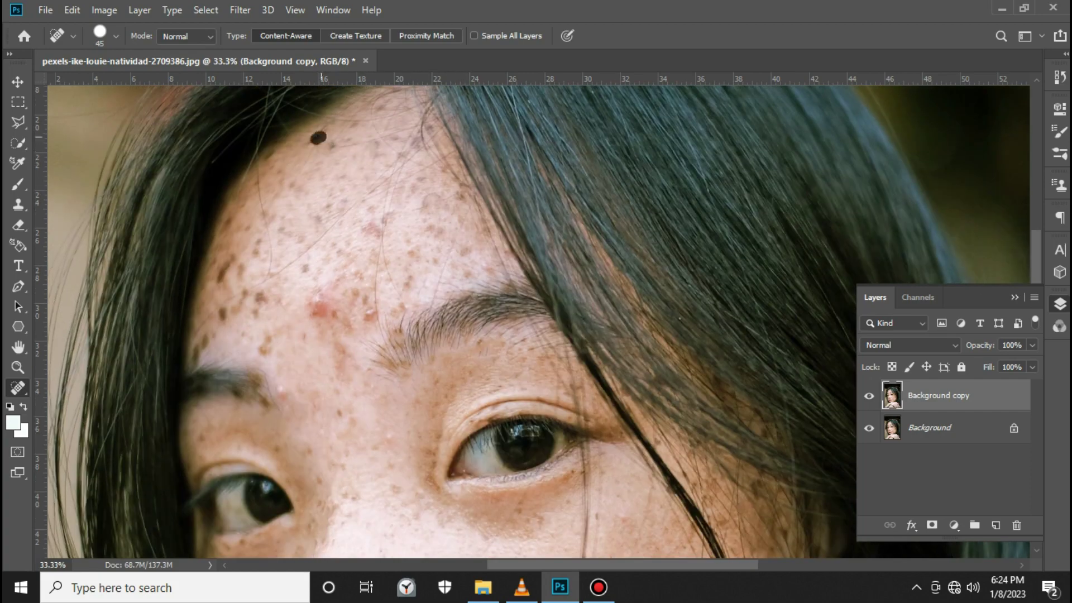
{"action": "left_click", "coordinate": [226, 266]}
{"action": "left_click", "coordinate": [209, 344]}
{"action": "left_click", "coordinate": [236, 302]}
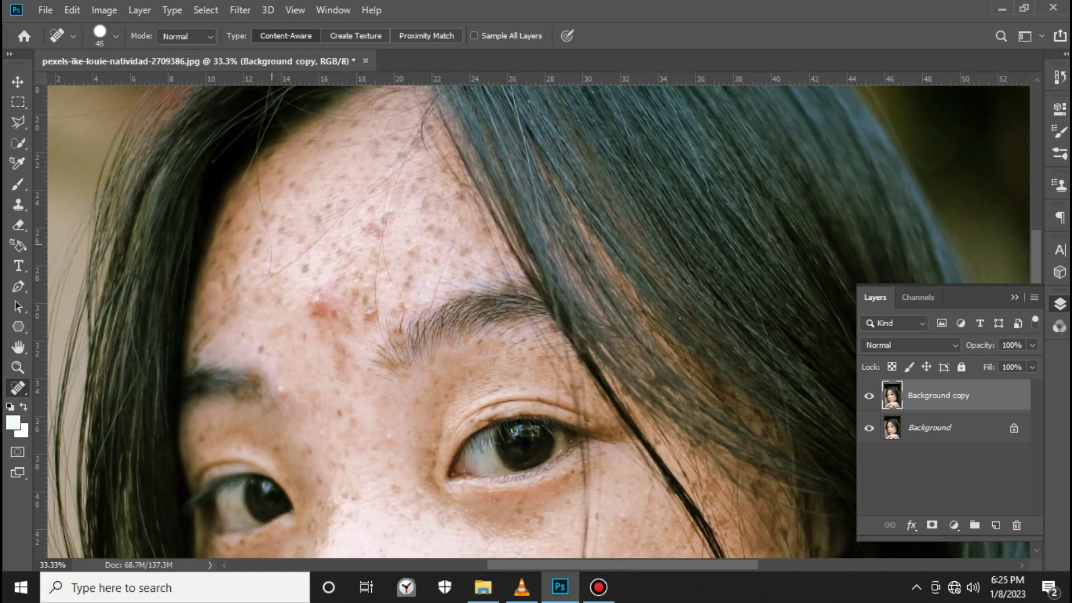
{"action": "left_click", "coordinate": [423, 213]}
Heal freckles on the arm, forearm and hand with a larger brush
{"action": "scroll", "coordinate": [423, 213], "scroll_direction": "down", "scroll_amount": 10}
{"action": "scroll", "coordinate": [444, 264], "scroll_direction": "down", "scroll_amount": 2}
{"action": "left_click", "coordinate": [377, 297]}
{"action": "left_click", "coordinate": [316, 318]}
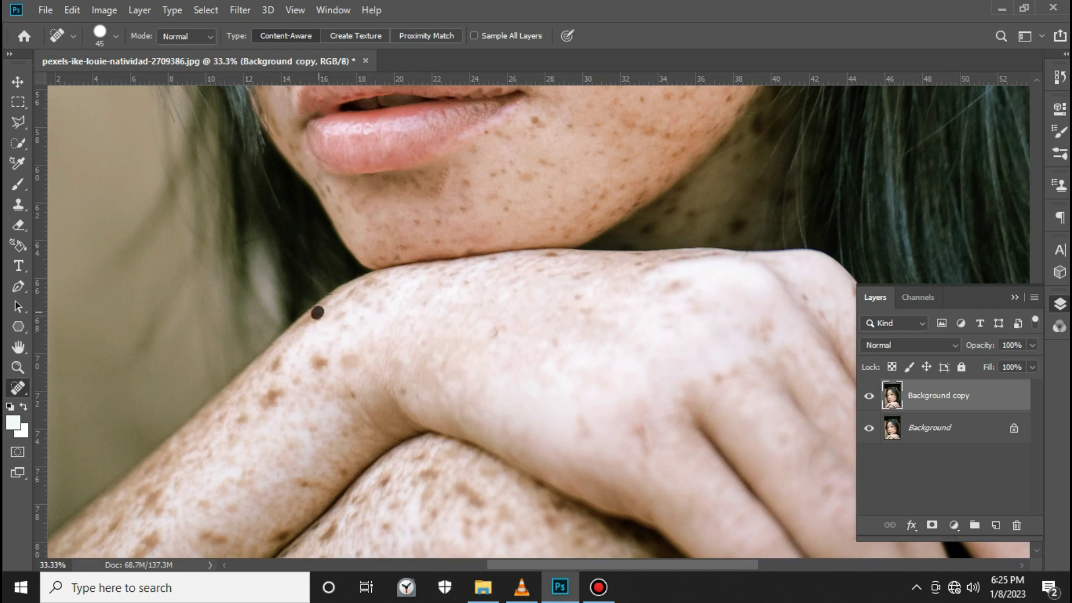
{"action": "left_click", "coordinate": [317, 364]}
{"action": "left_click", "coordinate": [236, 428]}
{"action": "scroll", "coordinate": [324, 381], "scroll_direction": "down", "scroll_amount": 1}
{"action": "scroll", "coordinate": [323, 381], "scroll_direction": "down", "scroll_amount": 1}
{"action": "key", "text": "bracketright"}
{"action": "key", "text": "bracketright"}
{"action": "key", "text": "bracketright"}
{"action": "left_click", "coordinate": [417, 333]}
{"action": "left_click", "coordinate": [330, 397]}
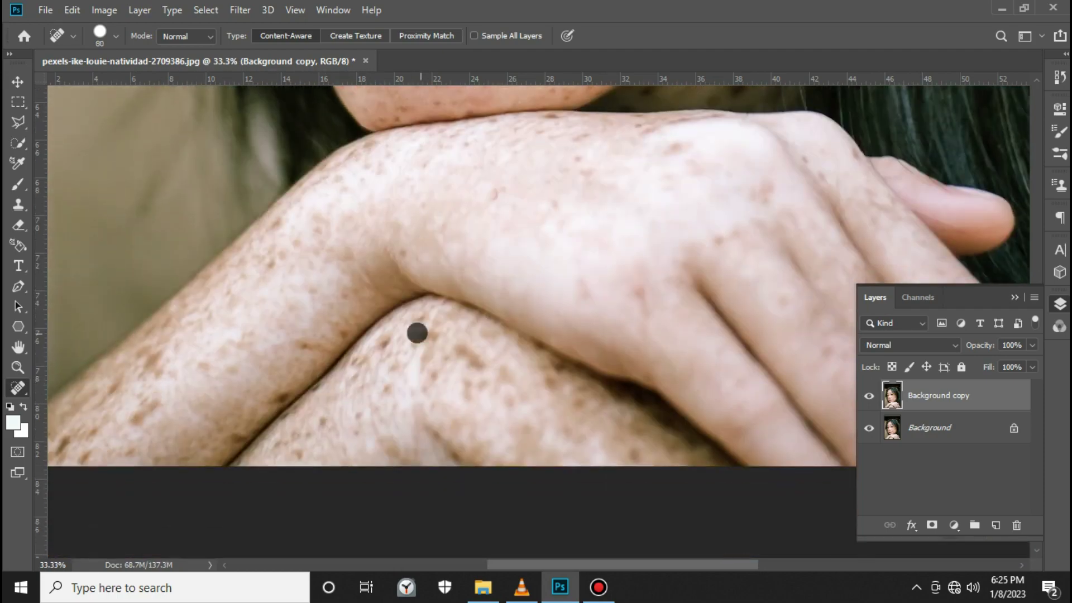
{"action": "left_click_drag", "start_coordinate": [168, 397], "coordinate": [132, 427]}
{"action": "left_click", "coordinate": [153, 369]}
{"action": "left_click", "coordinate": [288, 222]}
Heal spots on the chin, neck, face and below the nose
{"action": "scroll", "coordinate": [288, 223], "scroll_direction": "up", "scroll_amount": 1}
{"action": "left_click", "coordinate": [576, 335]}
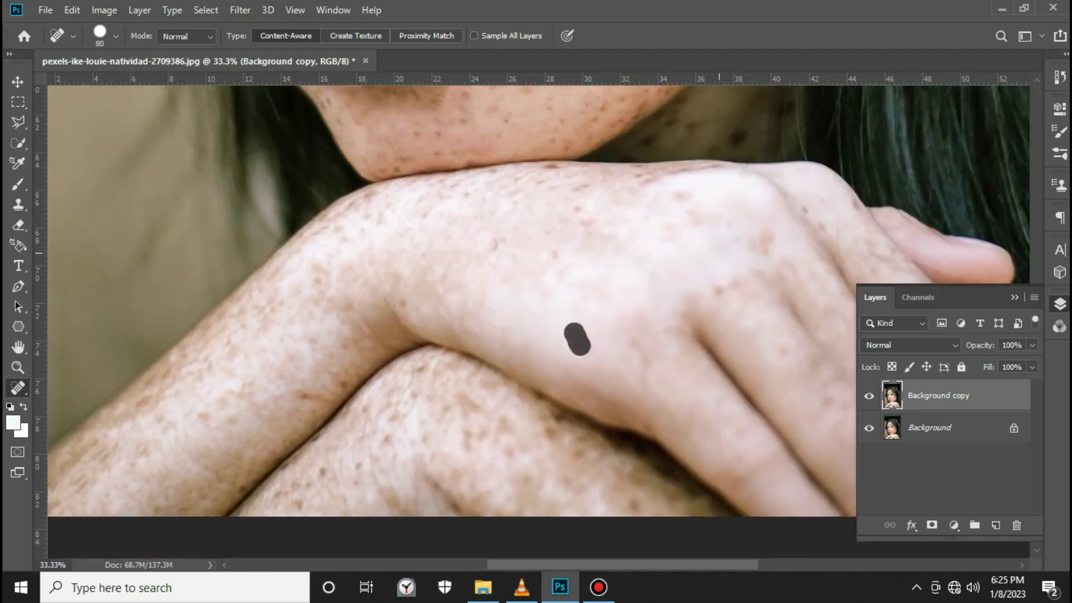
{"action": "scroll", "coordinate": [576, 335], "scroll_direction": "up", "scroll_amount": 4}
{"action": "left_click", "coordinate": [744, 252]}
{"action": "left_click", "coordinate": [675, 315]}
{"action": "left_click", "coordinate": [734, 256]}
{"action": "scroll", "coordinate": [734, 255], "scroll_direction": "up", "scroll_amount": 5}
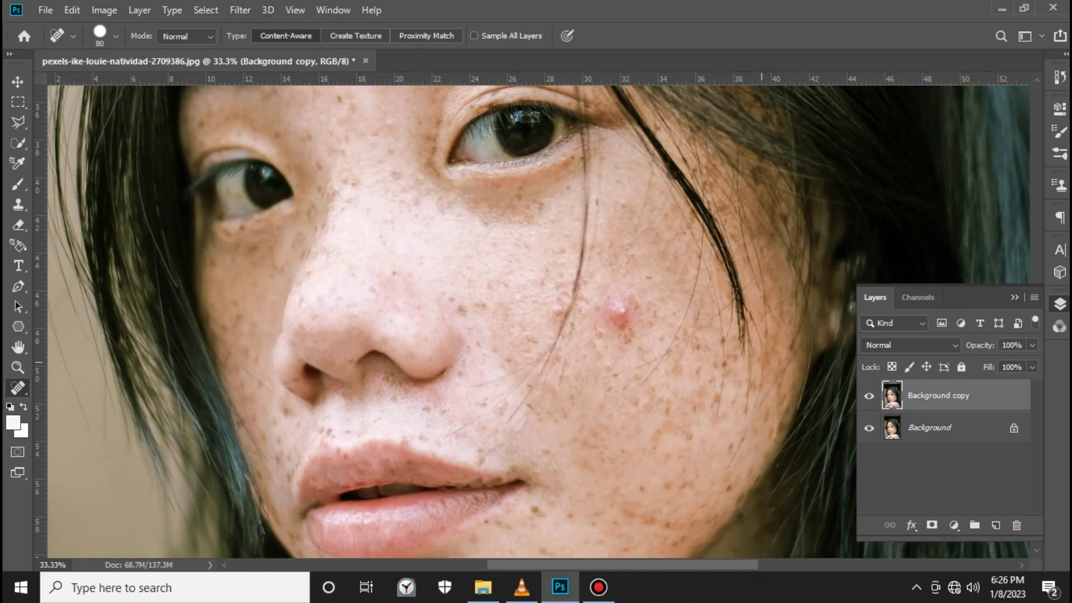
{"action": "left_click", "coordinate": [327, 429]}
{"action": "key", "text": "ctrl+comma"}
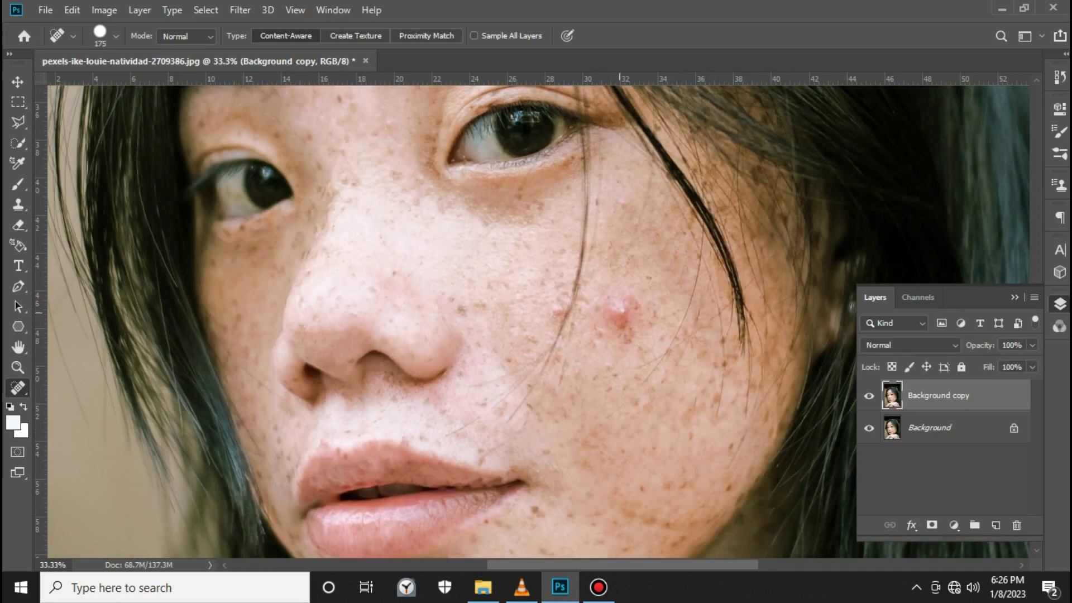
Switch to the Healing Brush, heal the dark forehead spots, and fit the portrait on screen
{"action": "right_click", "coordinate": [18, 387]}
{"action": "left_click", "coordinate": [106, 325]}
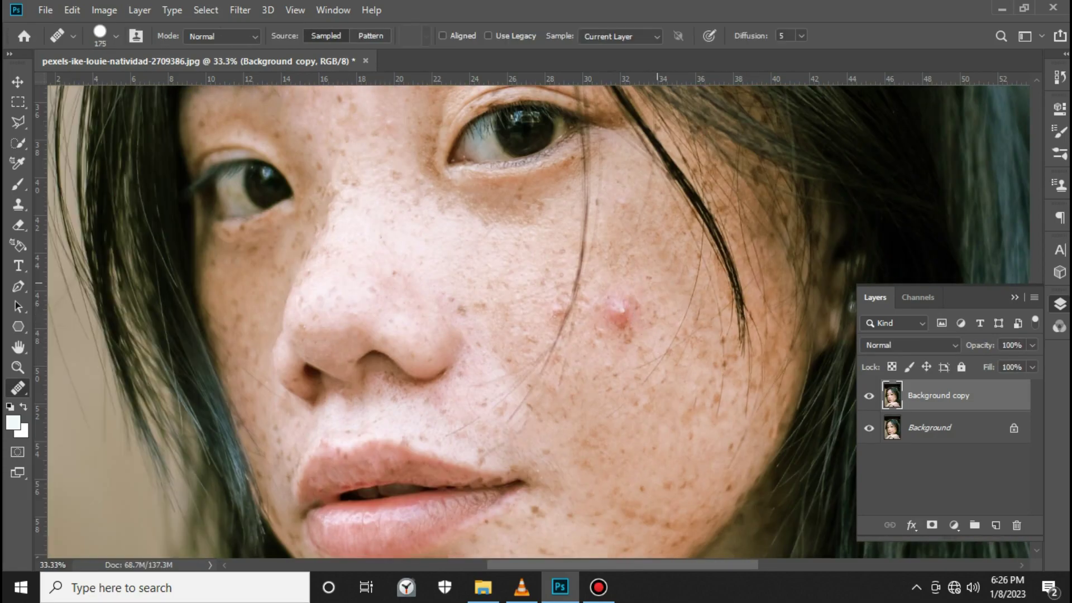
{"action": "scroll", "coordinate": [304, 269], "scroll_direction": "up", "scroll_amount": 5}
{"action": "key", "text": "bracketleft"}
{"action": "key", "text": "bracketleft"}
{"action": "key", "text": "bracketleft"}
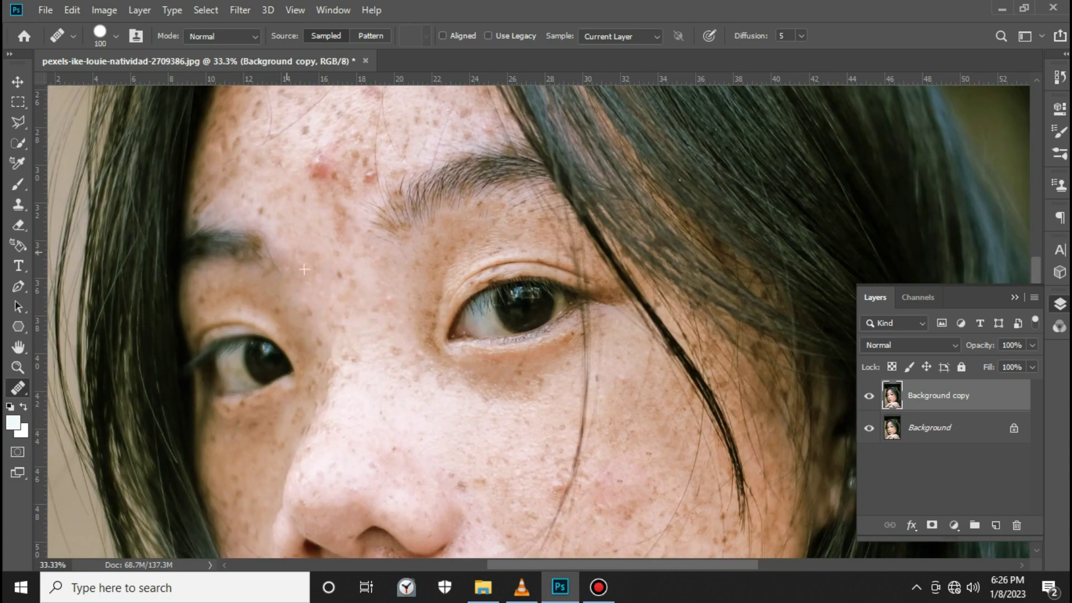
{"action": "scroll", "coordinate": [307, 273], "scroll_direction": "up", "scroll_amount": 2}
{"action": "scroll", "coordinate": [366, 310], "scroll_direction": "up", "scroll_amount": 1}
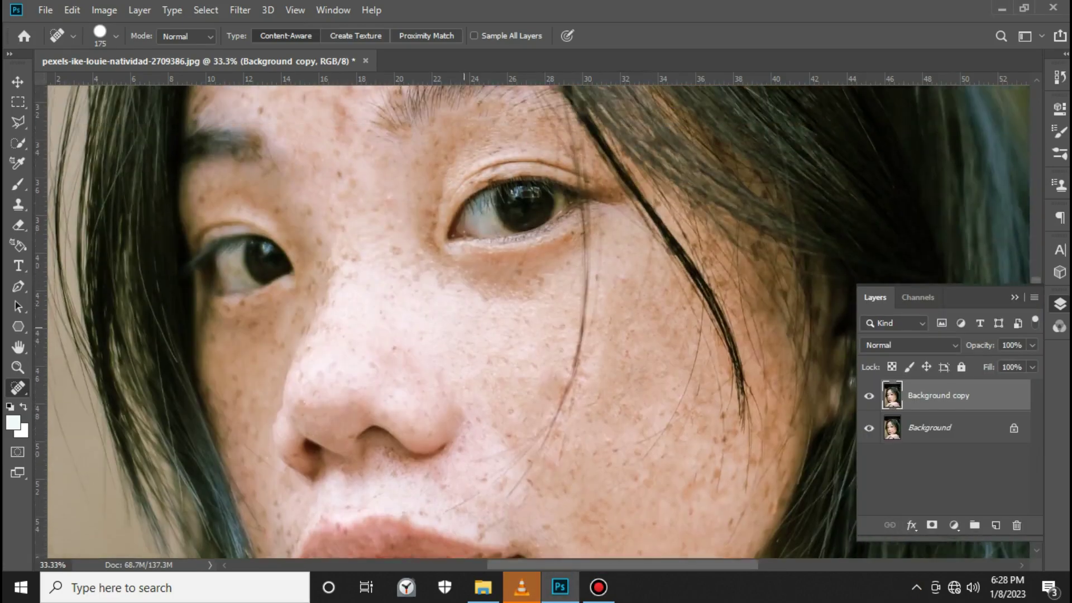
{"action": "scroll", "coordinate": [535, 322], "scroll_direction": "up", "scroll_amount": 3}
{"action": "scroll", "coordinate": [536, 322], "scroll_direction": "up", "scroll_amount": 2}
{"action": "left_click_drag", "start_coordinate": [420, 268], "coordinate": [415, 312]}
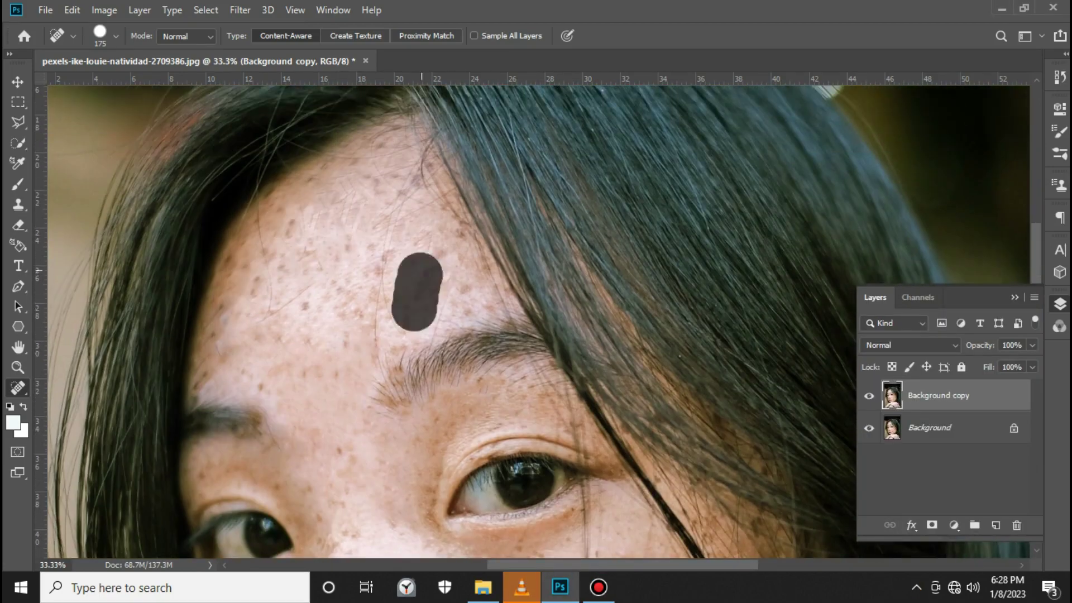
{"action": "scroll", "coordinate": [536, 322], "scroll_direction": "down", "scroll_amount": 4}
{"action": "key", "text": "ctrl+0"}
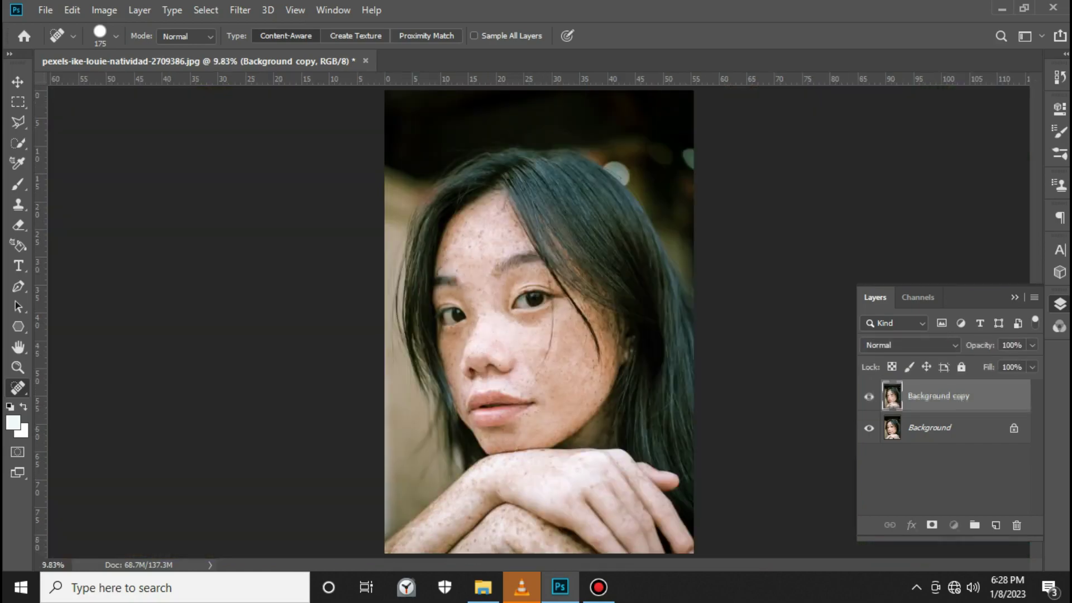
Duplicate the healed layer, name the layers 'dark spots' and 'brighing face', and invert 'brighing face'
{"action": "left_click_drag", "start_coordinate": [938, 396], "coordinate": [996, 525]}
{"action": "double_click", "coordinate": [940, 427]}
{"action": "type", "text": "dark spots"}
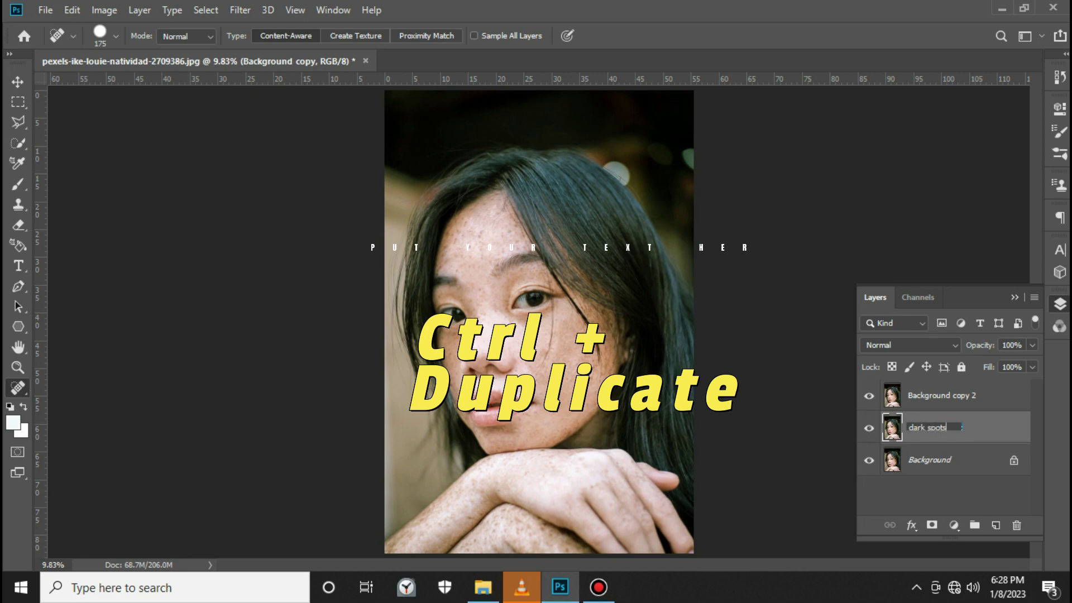
{"action": "key", "text": "Return"}
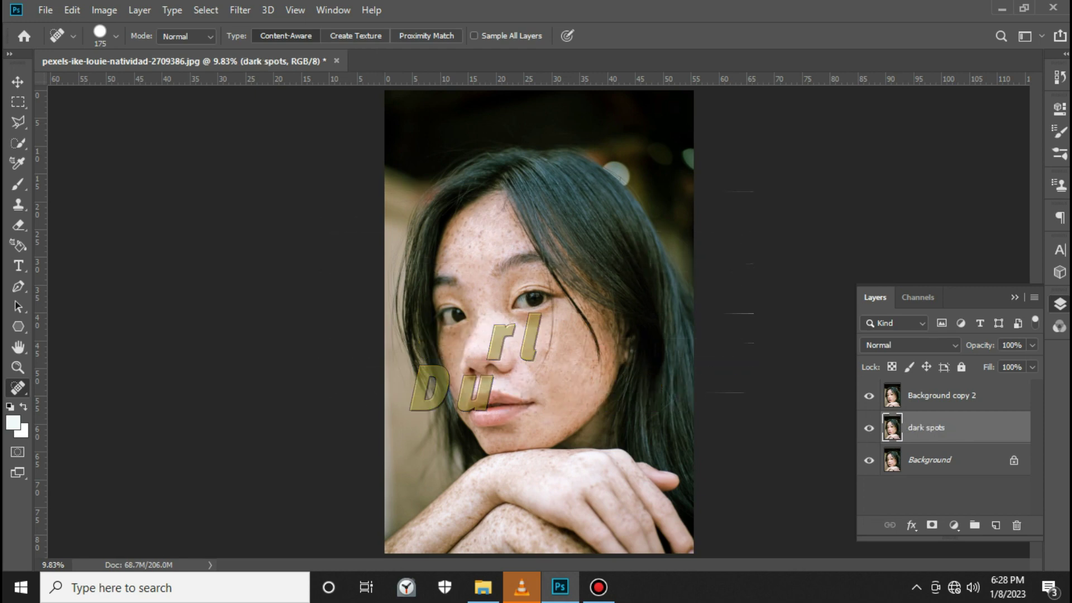
{"action": "double_click", "coordinate": [941, 395]}
{"action": "type", "text": "bric"}
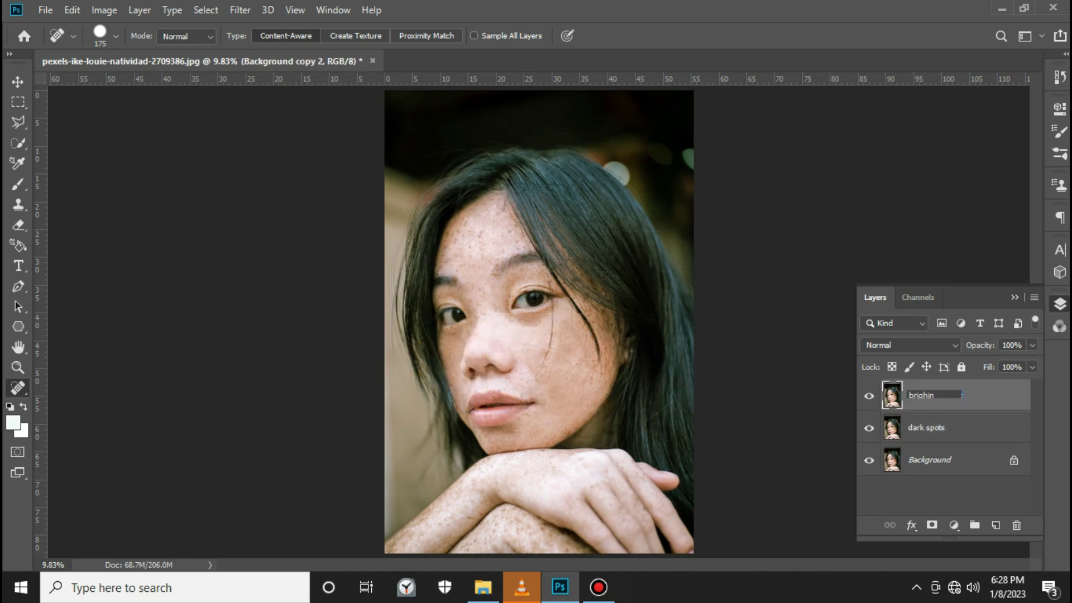
{"action": "type", "text": "ce"}
{"action": "key", "text": "Return"}
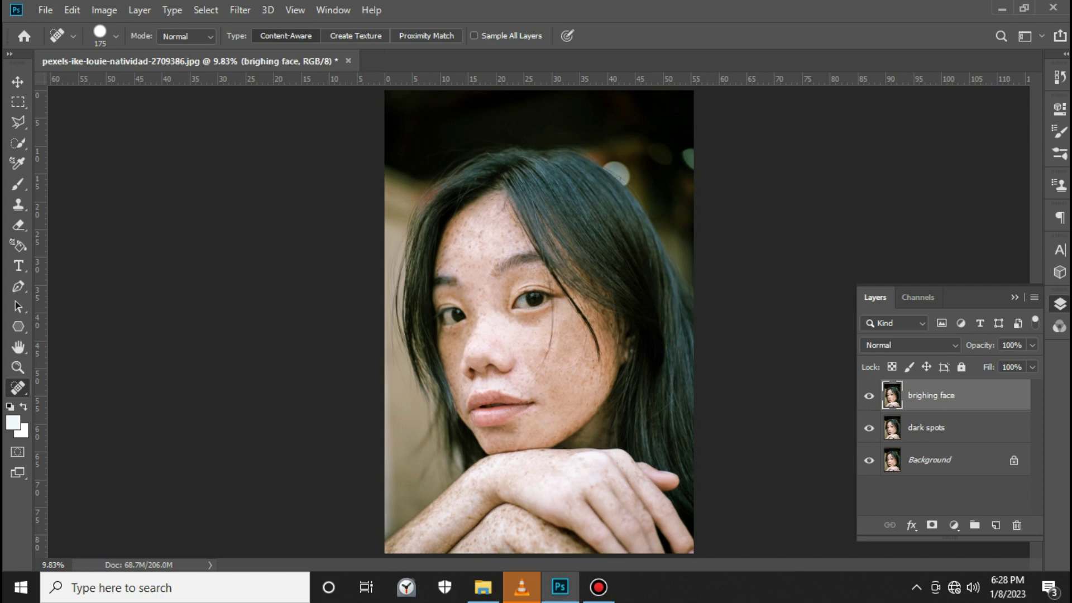
{"action": "key", "text": "ctrl+i"}
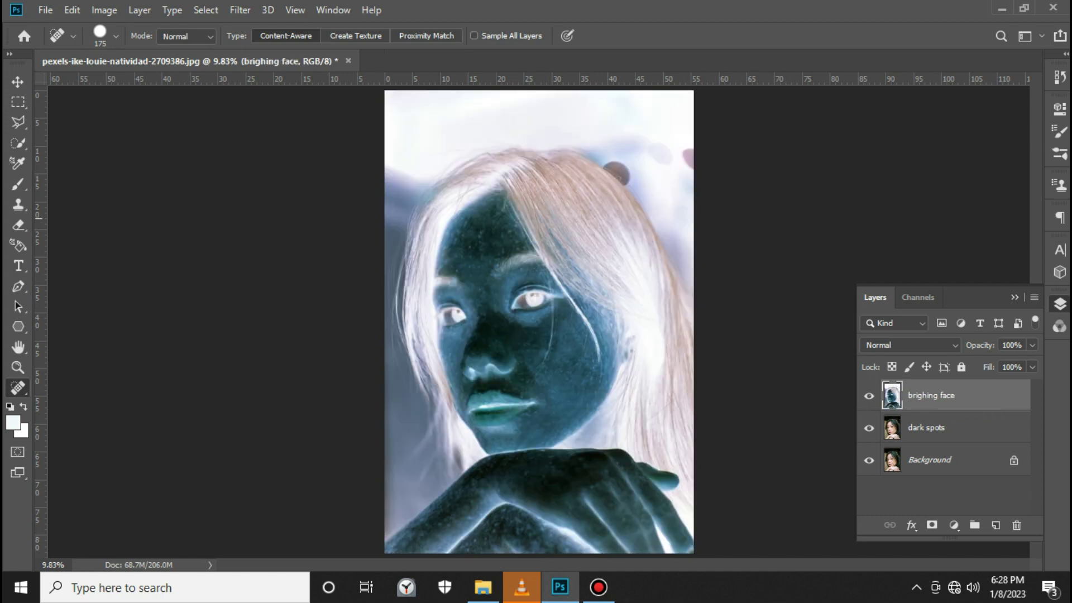
Set the inverted 'brighing face' layer's blend mode to Screen
{"action": "key", "text": "b"}
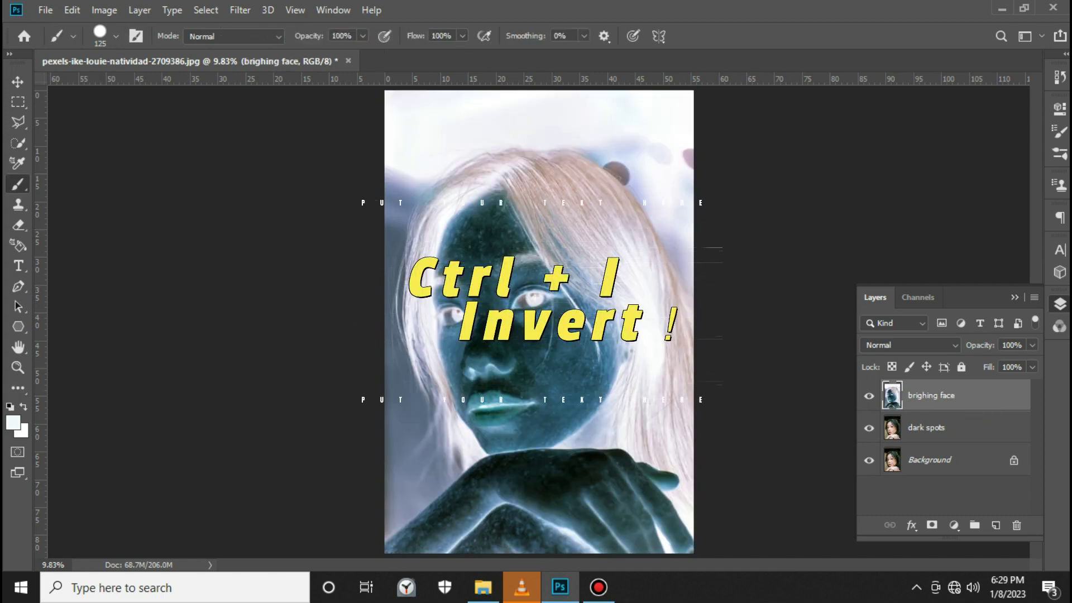
{"action": "left_click", "coordinate": [893, 345]}
{"action": "key", "text": "Up"}
{"action": "key", "text": "Up"}
{"action": "key", "text": "Up"}
{"action": "key", "text": "Return"}
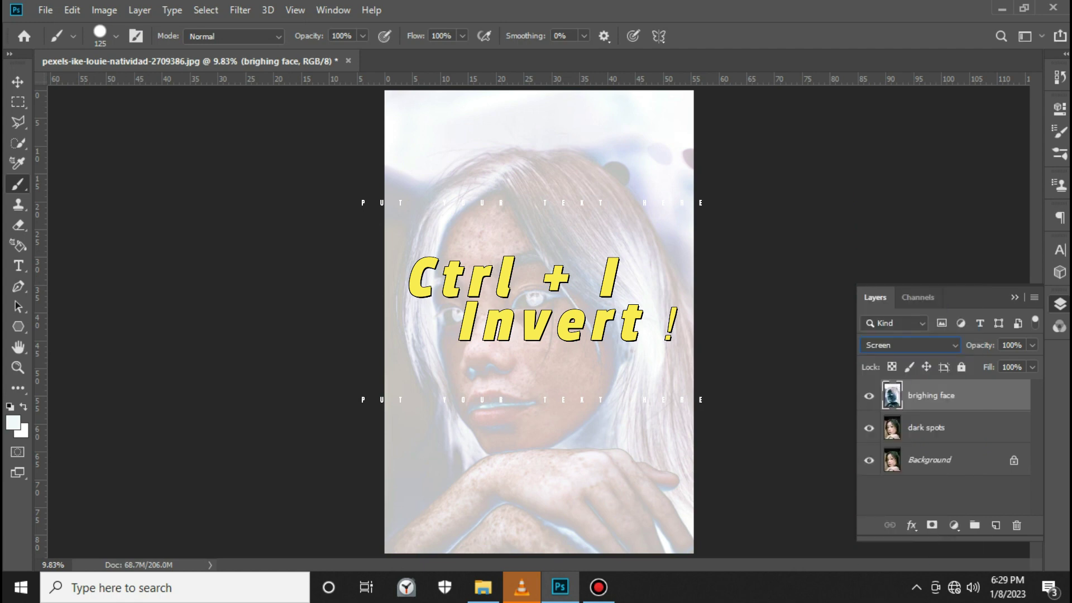
Preview a High Pass filter at 18.0 pixels radius, then cancel it
{"action": "left_click", "coordinate": [240, 10]}
{"action": "mouse_move", "coordinate": [252, 322]}
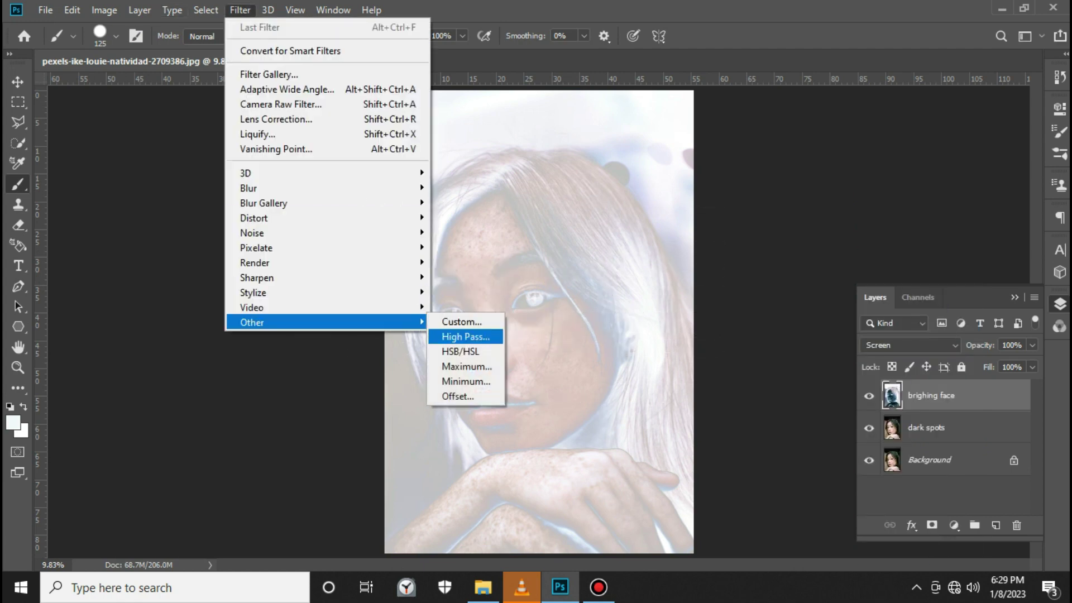
{"action": "left_click", "coordinate": [463, 336]}
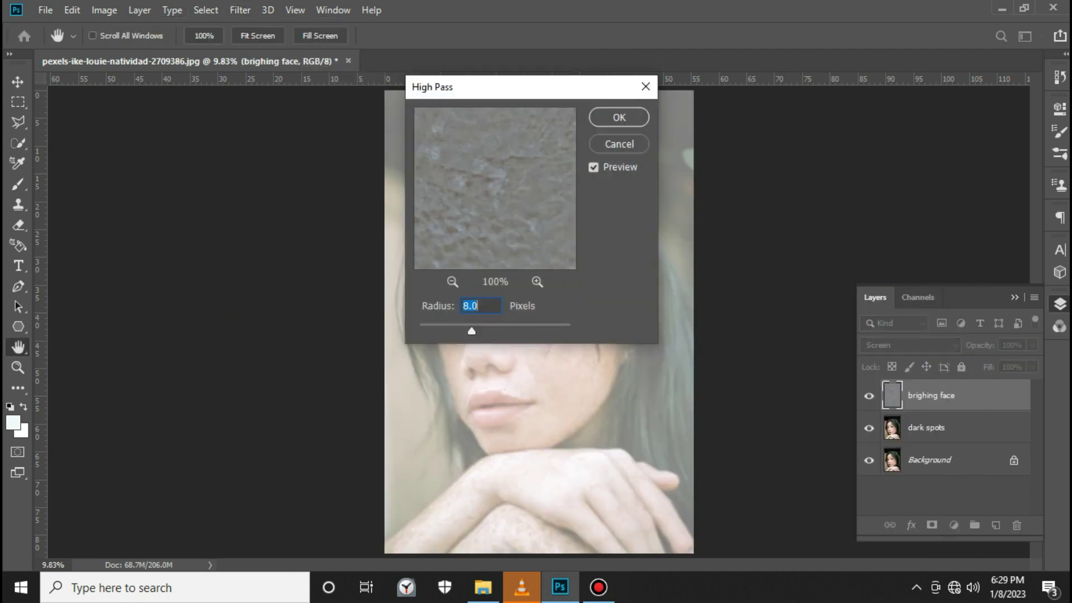
{"action": "left_click", "coordinate": [452, 281]}
{"action": "left_click", "coordinate": [452, 281]}
{"action": "left_click", "coordinate": [452, 281]}
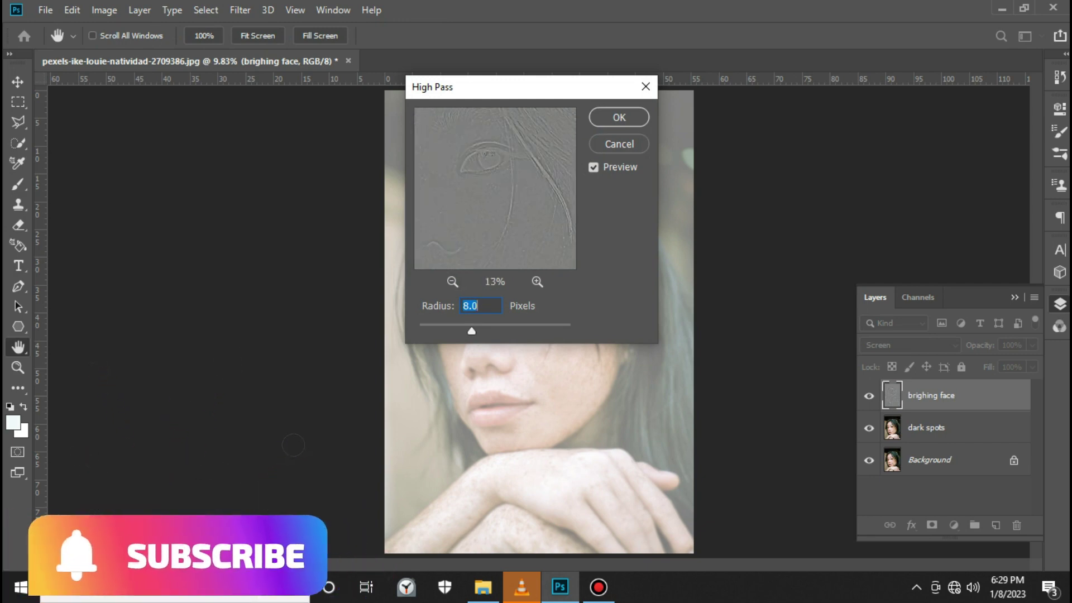
{"action": "left_click_drag", "start_coordinate": [539, 91], "coordinate": [759, 213]}
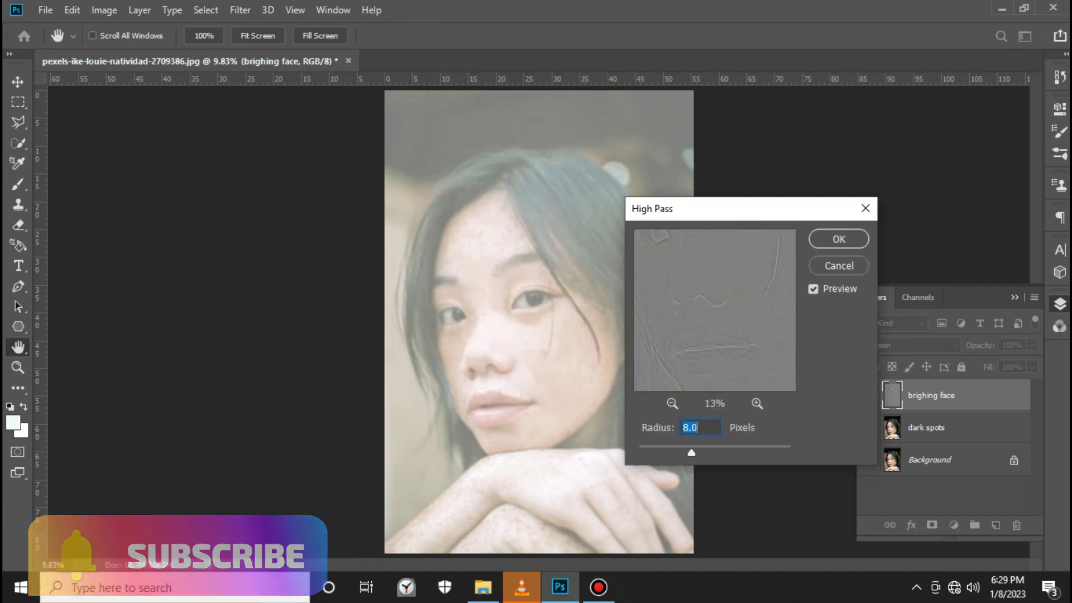
{"action": "type", "text": "7.2"}
{"action": "left_click_drag", "start_coordinate": [691, 452], "coordinate": [704, 452]}
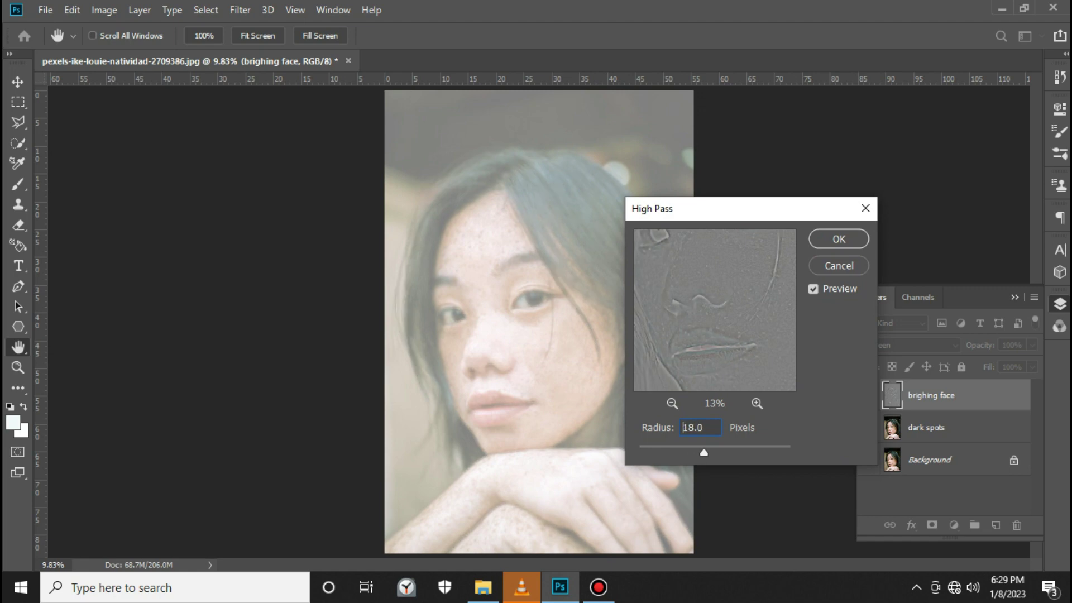
{"action": "key", "text": "Escape"}
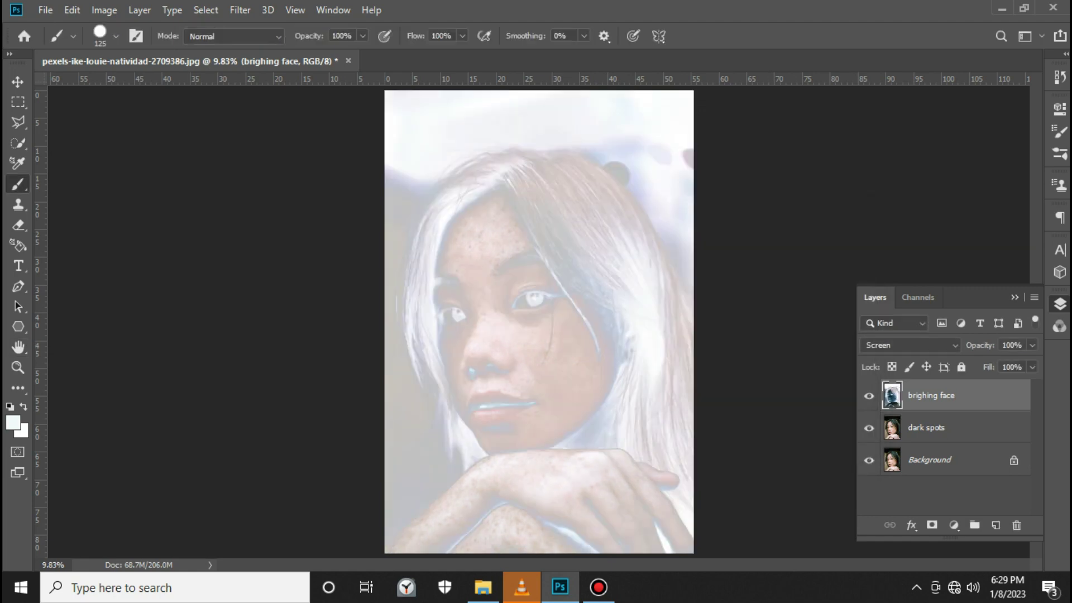
{"action": "key", "text": "shift+alt+n"}
Undo the inversion, convert 'brighing face' to a Smart Object, and invert it as a smart filter
{"action": "key", "text": "ctrl+z"}
{"action": "right_click", "coordinate": [972, 395]}
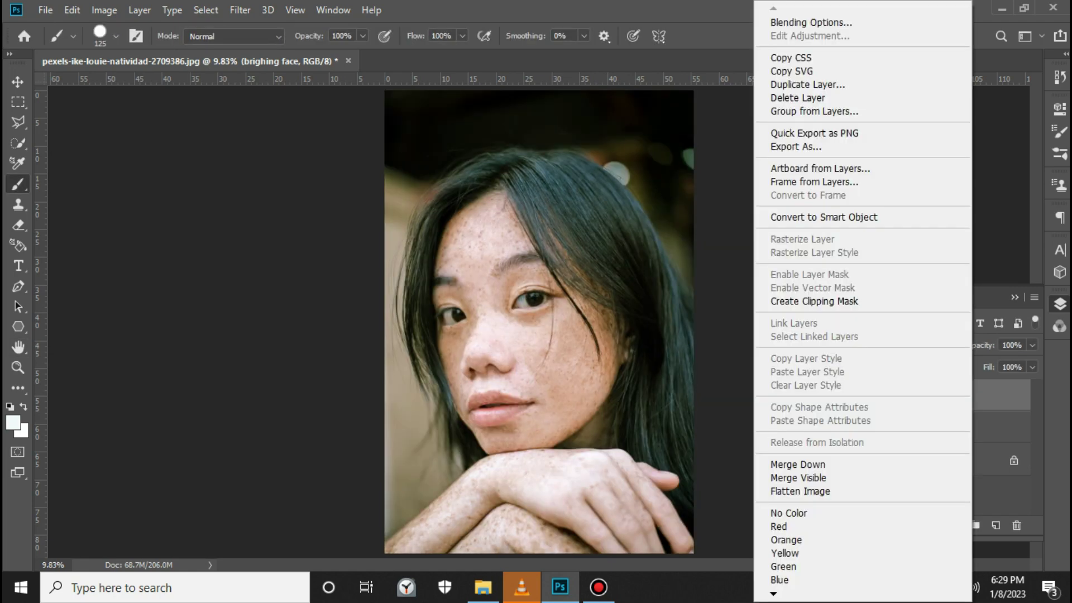
{"action": "left_click", "coordinate": [824, 216]}
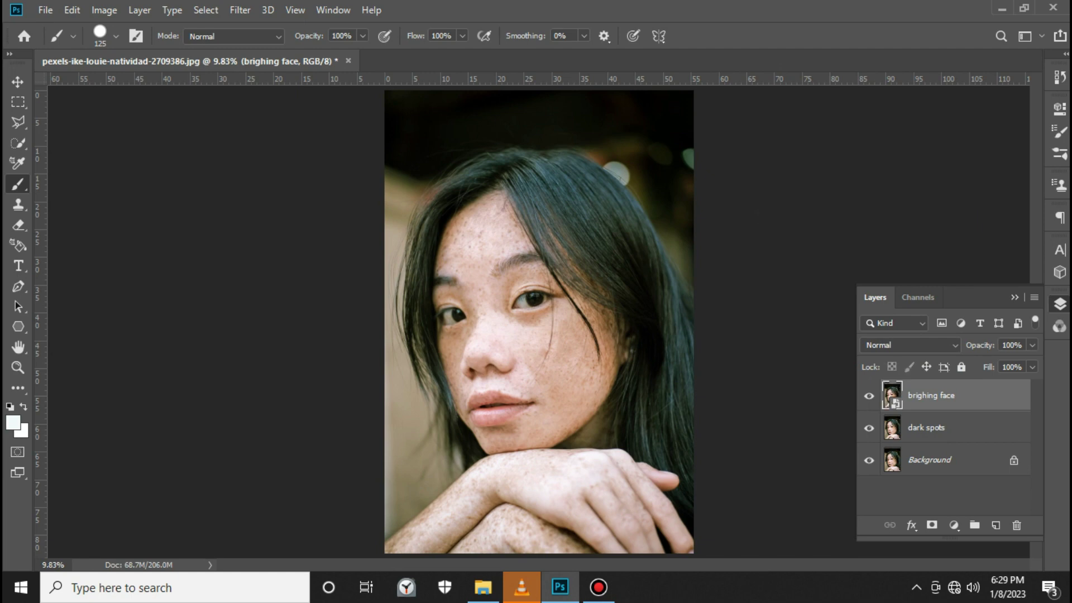
{"action": "key", "text": "ctrl+i"}
Set the smart object's blend mode to Screen and bring up the High Pass filter
{"action": "left_click", "coordinate": [910, 345]}
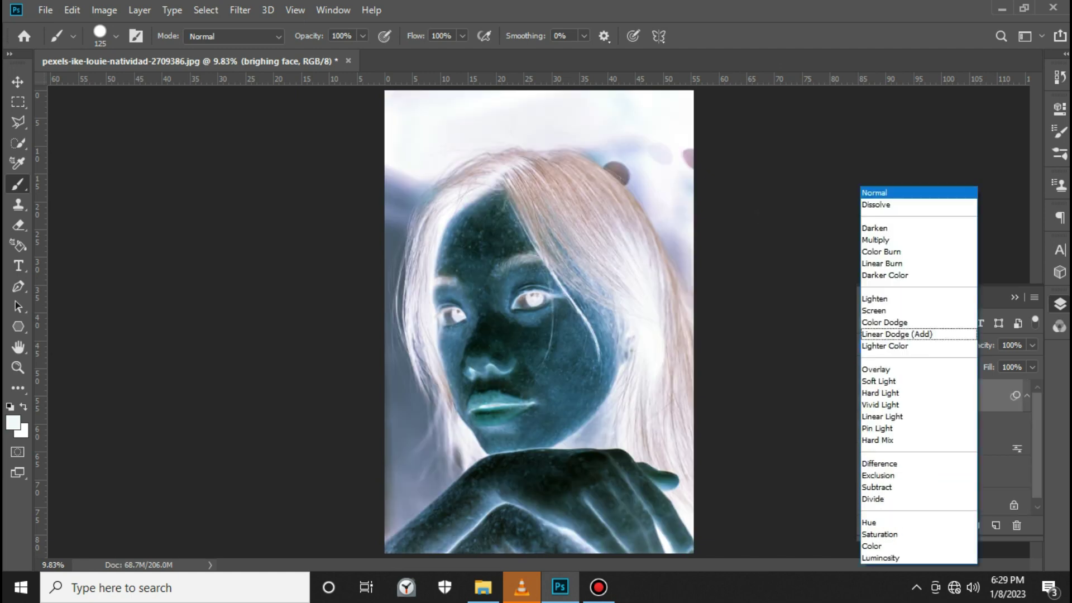
{"action": "left_click", "coordinate": [887, 314]}
{"action": "left_click", "coordinate": [240, 10]}
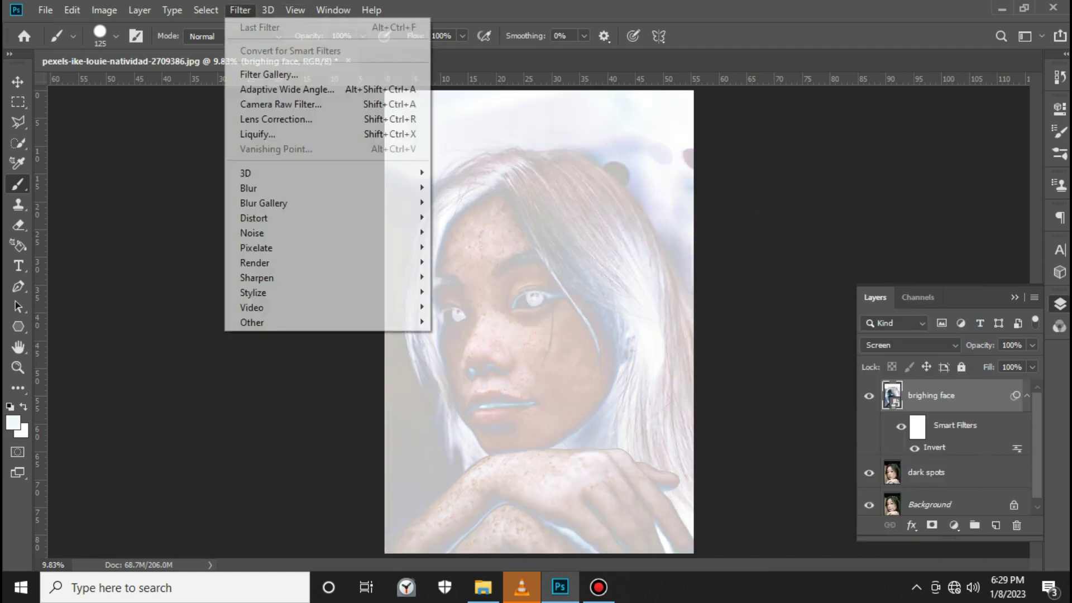
{"action": "left_click", "coordinate": [465, 336]}
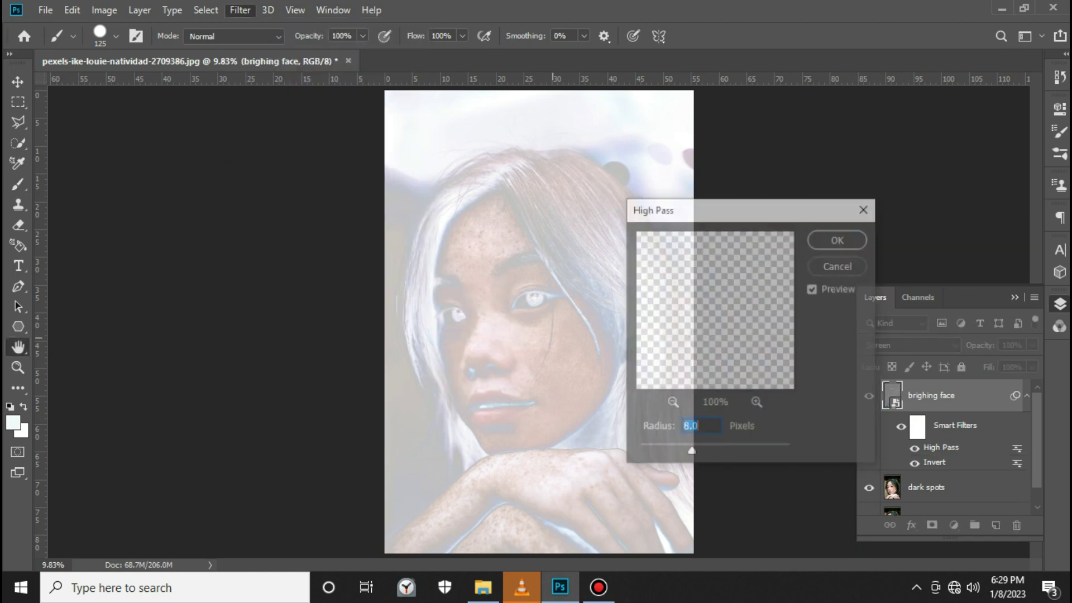
Apply High Pass to 'brighing face' with a radius of about 20.8 pixels, previewed at 13%
{"action": "left_click", "coordinate": [672, 403]}
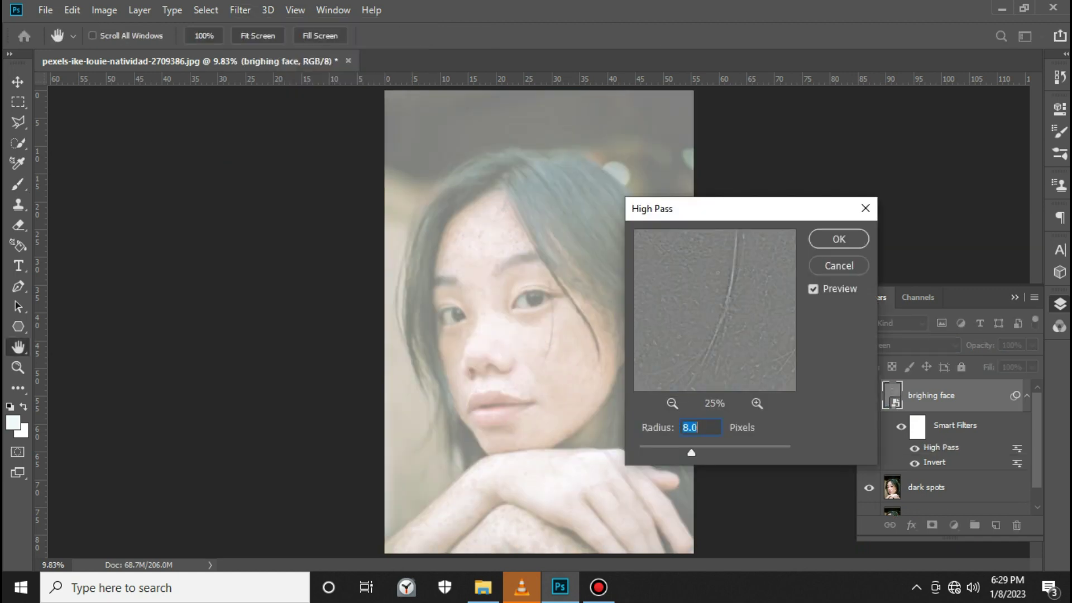
{"action": "left_click", "coordinate": [672, 403]}
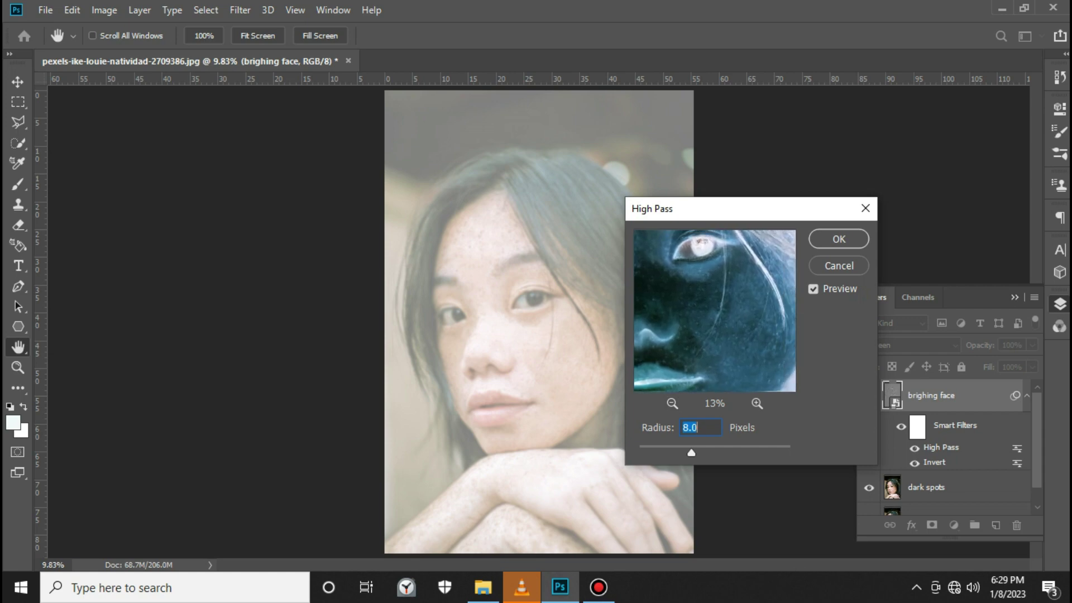
{"action": "type", "text": "7.8"}
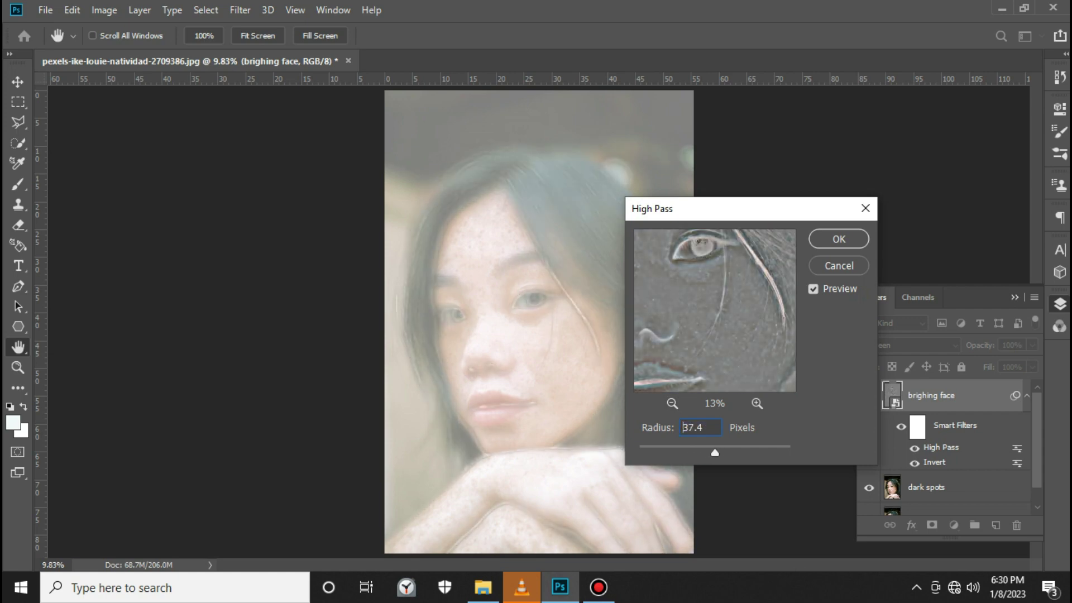
{"action": "left_click_drag", "start_coordinate": [715, 452], "coordinate": [703, 453]}
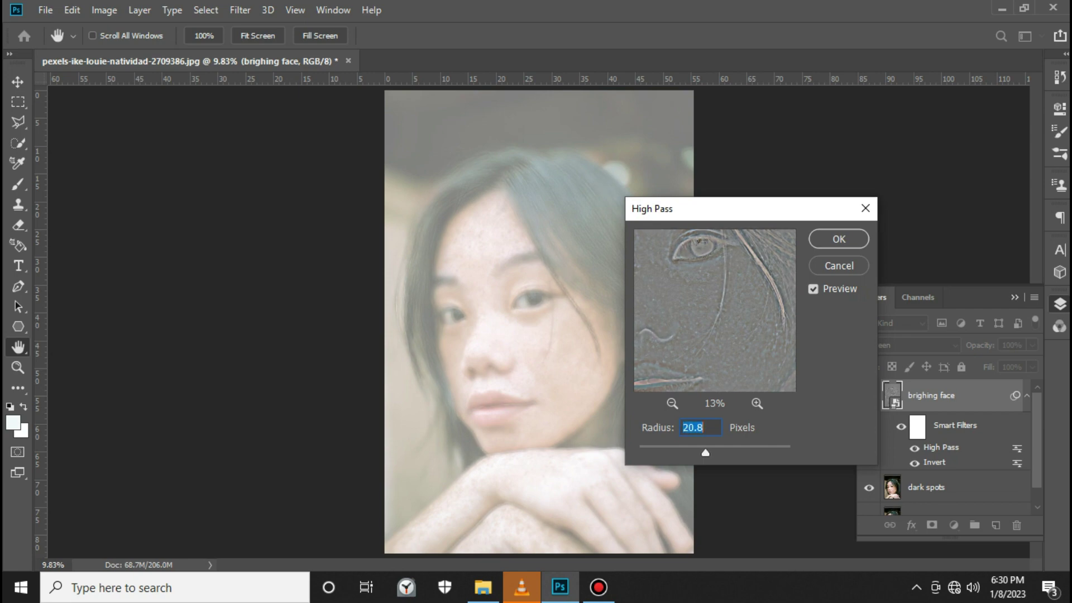
{"action": "key", "text": "Return"}
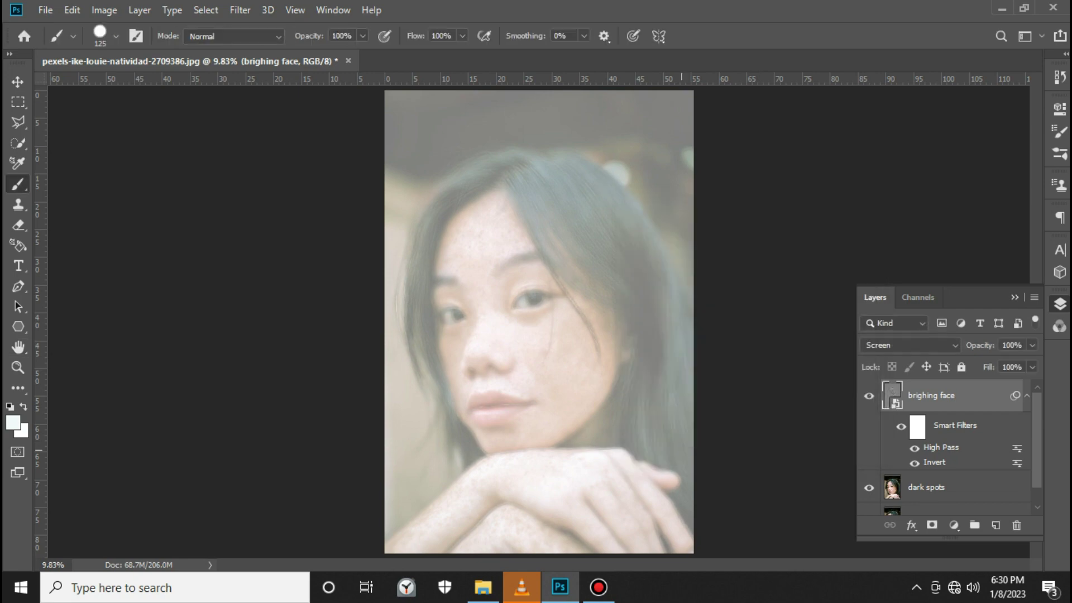
Apply a Gaussian Blur smart filter of about 1.2 pixels radius above High Pass
{"action": "left_click", "coordinate": [240, 9]}
{"action": "mouse_move", "coordinate": [327, 188]}
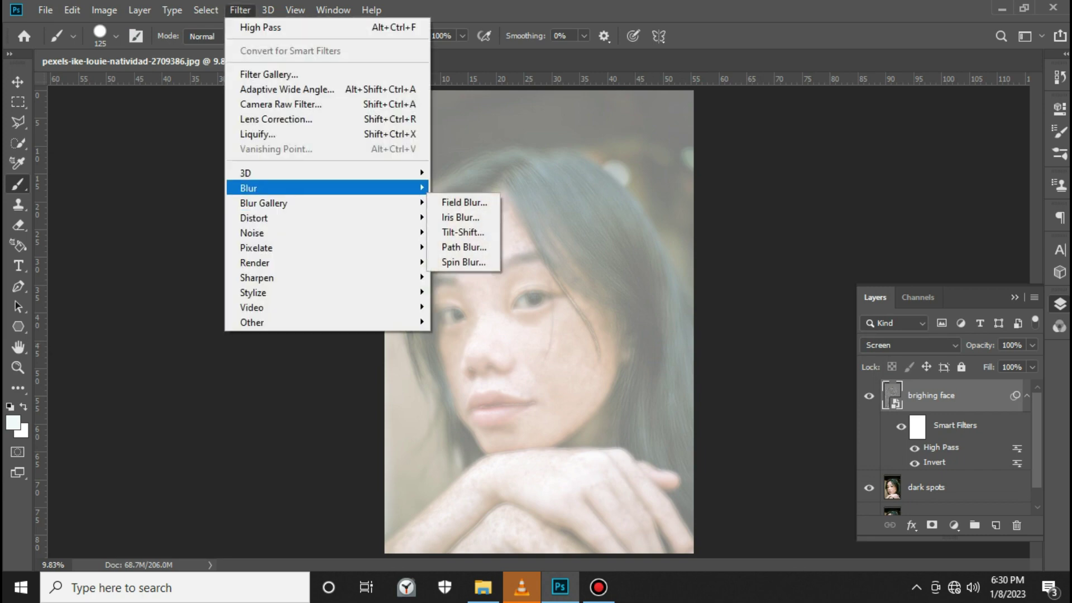
{"action": "left_click", "coordinate": [473, 247]}
{"action": "left_click", "coordinate": [776, 353]}
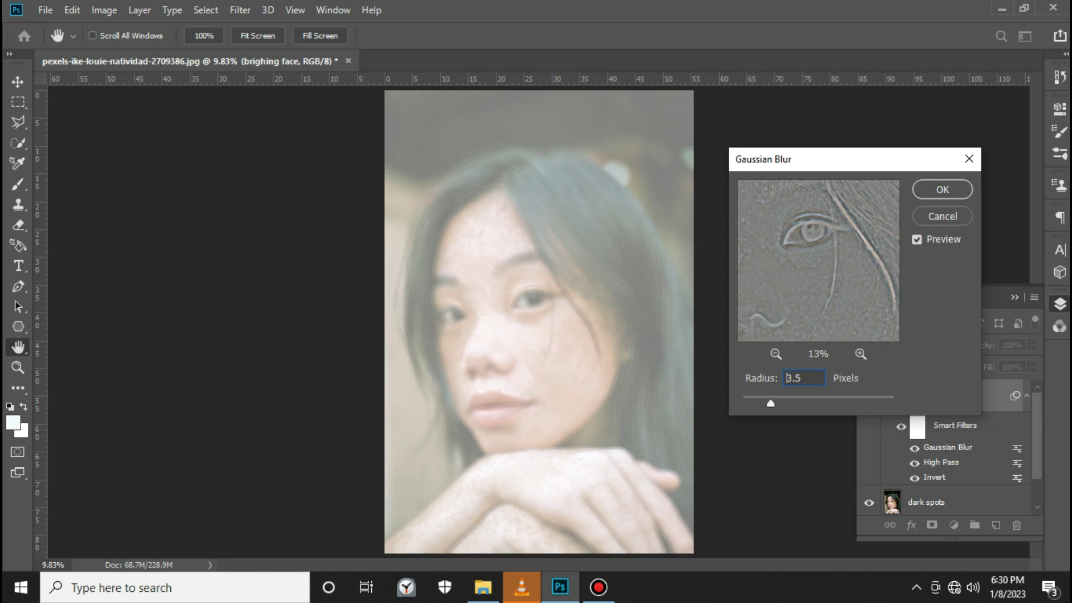
{"action": "left_click", "coordinate": [775, 354]}
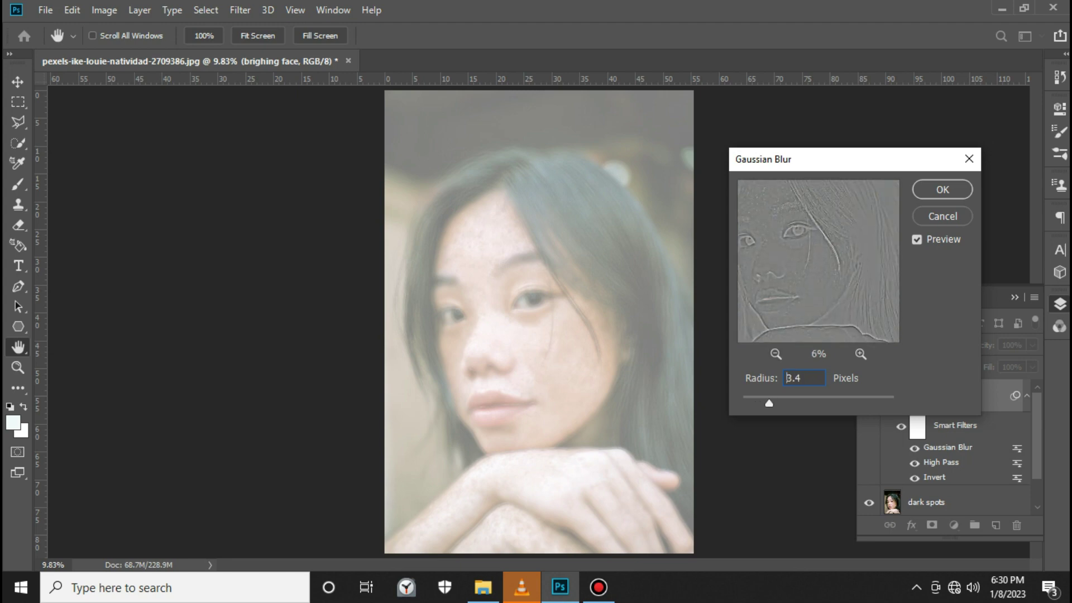
{"action": "left_click_drag", "start_coordinate": [843, 403], "coordinate": [843, 403]}
{"action": "key", "text": "Return"}
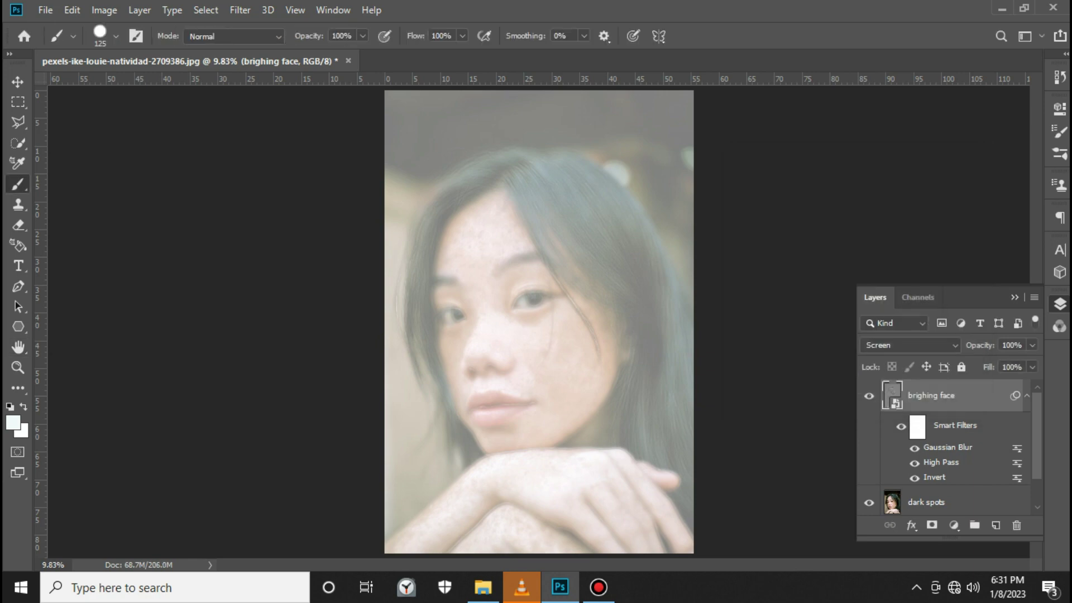
Add a black mask to brighing face and paint soft white onto the forehead
{"action": "left_click", "coordinate": [931, 525]}
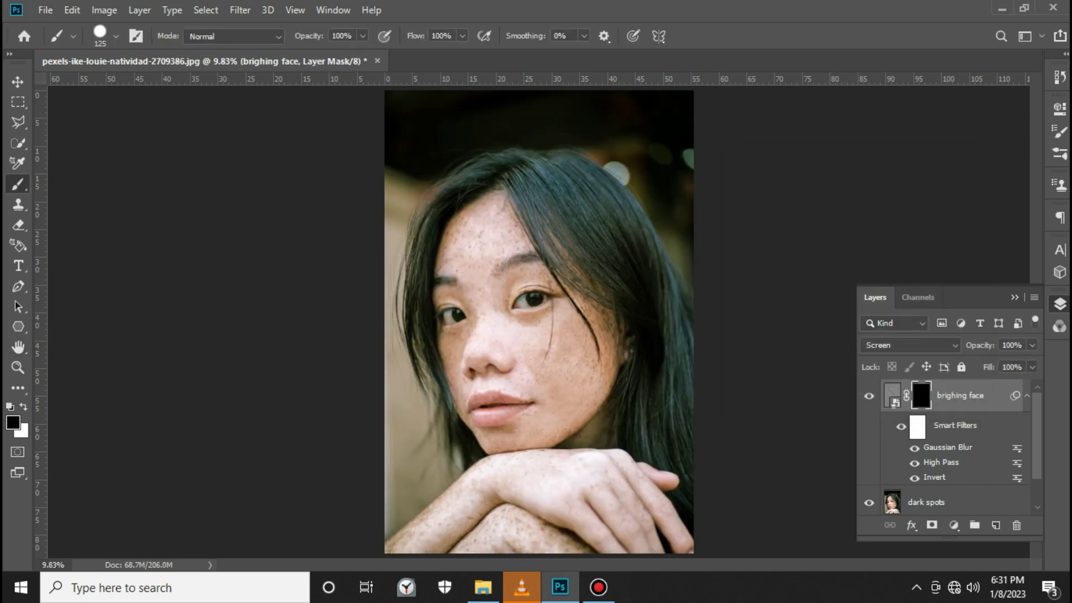
{"action": "key", "text": "ctrl+plus"}
{"action": "key", "text": "ctrl+plus"}
{"action": "key", "text": "ctrl+plus"}
{"action": "scroll", "coordinate": [539, 322], "scroll_direction": "up", "scroll_amount": 2}
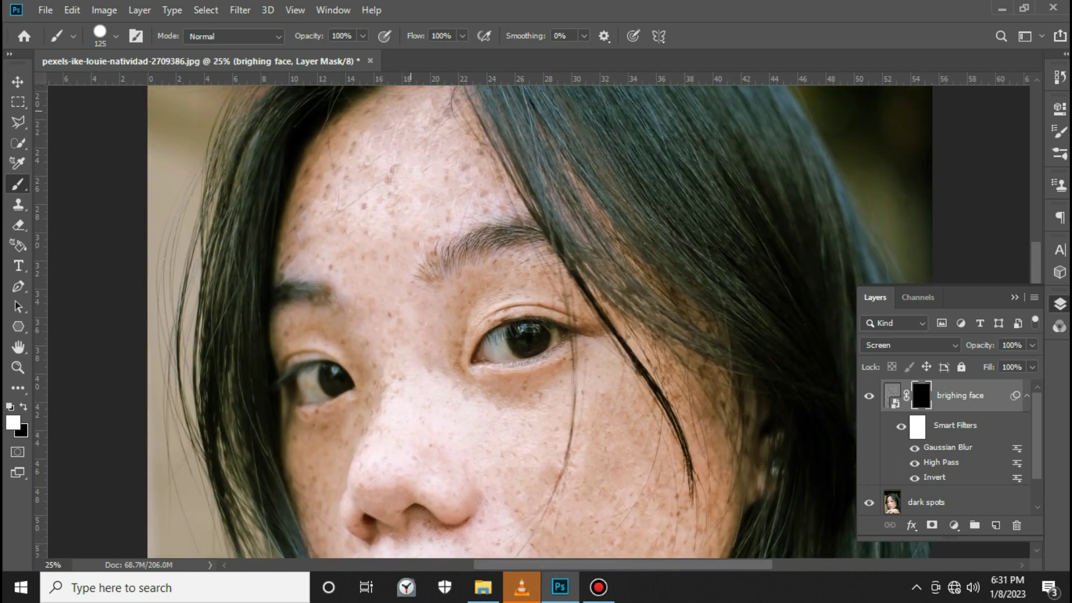
{"action": "scroll", "coordinate": [411, 146], "scroll_direction": "up", "scroll_amount": 2}
{"action": "mouse_move", "coordinate": [429, 143]}
{"action": "left_mouse_down"}
{"action": "mouse_move", "coordinate": [308, 251]}
{"action": "mouse_move", "coordinate": [407, 187]}
{"action": "mouse_move", "coordinate": [447, 143]}
{"action": "mouse_move", "coordinate": [474, 251]}
{"action": "mouse_move", "coordinate": [503, 273]}
{"action": "mouse_move", "coordinate": [402, 335]}
{"action": "left_mouse_up"}
{"action": "key", "text": "ctrl+z"}
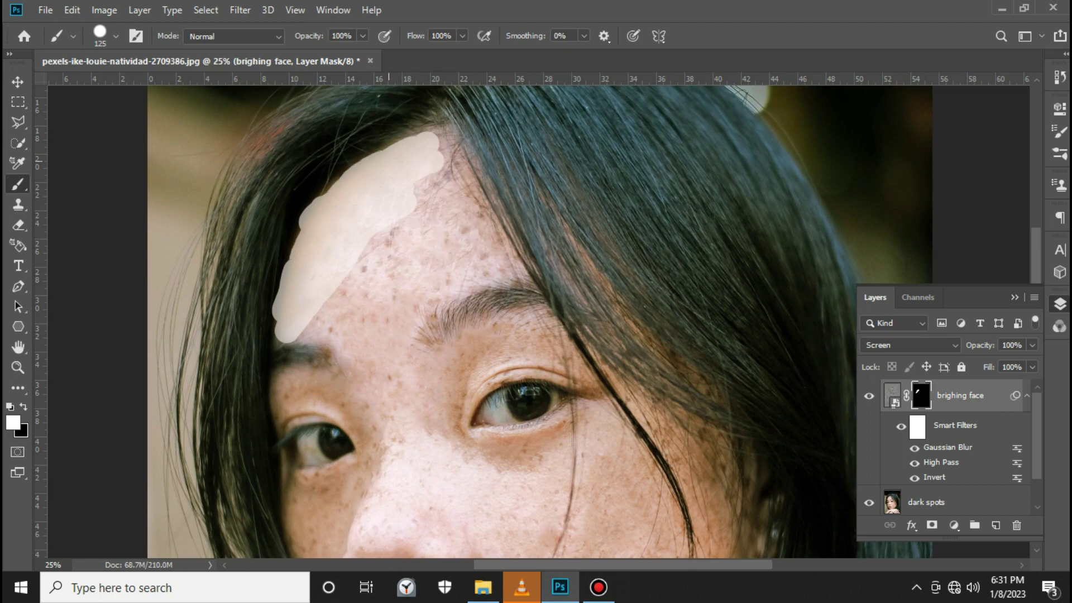
{"action": "mouse_move", "coordinate": [279, 335]}
{"action": "left_mouse_down"}
{"action": "mouse_move", "coordinate": [357, 291]}
{"action": "mouse_move", "coordinate": [425, 195]}
{"action": "mouse_move", "coordinate": [285, 335]}
{"action": "mouse_move", "coordinate": [463, 134]}
{"action": "mouse_move", "coordinate": [340, 357]}
{"action": "left_mouse_up"}
{"action": "key", "text": "ctrl+z"}
Paint the mask white over the cheeks, chin and neck to reveal smoothing
{"action": "left_click_drag", "start_coordinate": [380, 251], "coordinate": [480, 168]}
{"action": "scroll", "coordinate": [503, 312], "scroll_direction": "down", "scroll_amount": 2}
{"action": "left_click_drag", "start_coordinate": [413, 279], "coordinate": [453, 363]}
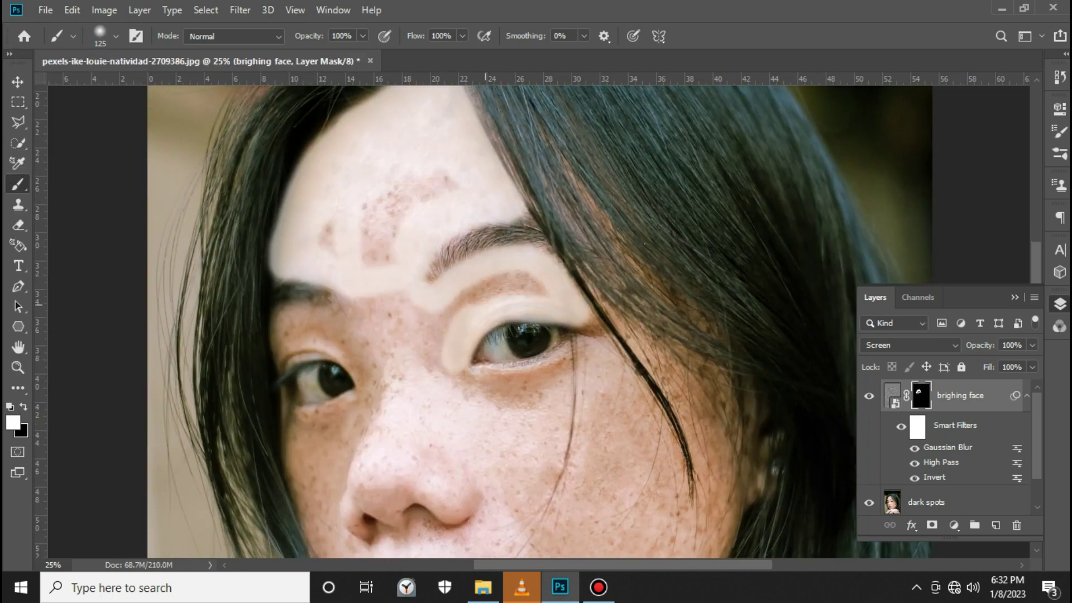
{"action": "left_click_drag", "start_coordinate": [547, 335], "coordinate": [290, 385]}
{"action": "scroll", "coordinate": [503, 334], "scroll_direction": "down", "scroll_amount": 2}
{"action": "mouse_move", "coordinate": [463, 319]}
{"action": "left_mouse_down"}
{"action": "mouse_move", "coordinate": [692, 424]}
{"action": "mouse_move", "coordinate": [363, 335]}
{"action": "left_mouse_up"}
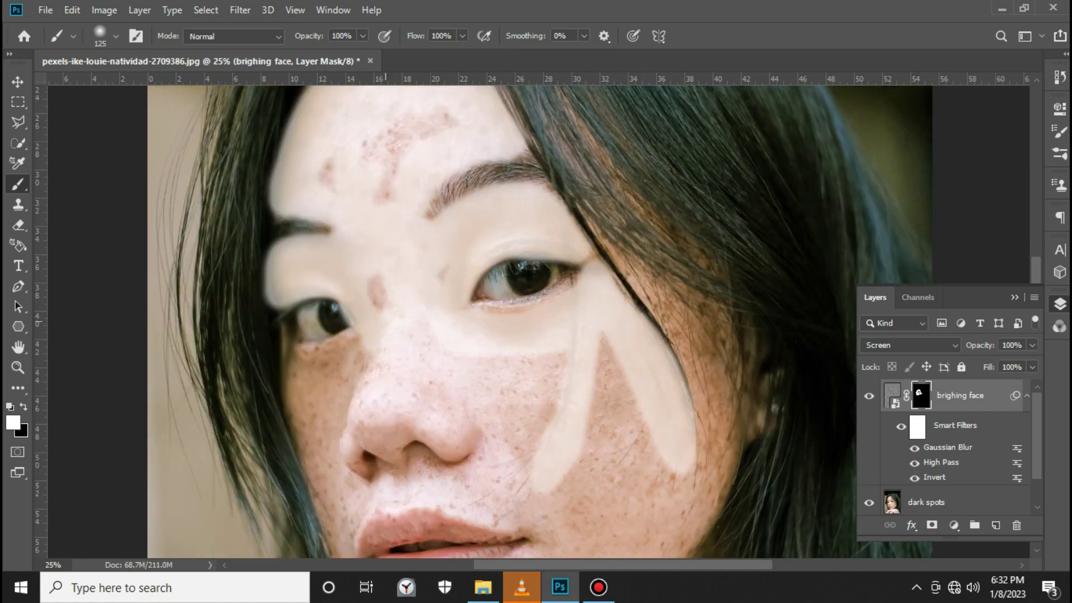
{"action": "left_click_drag", "start_coordinate": [324, 458], "coordinate": [279, 346]}
{"action": "scroll", "coordinate": [502, 334], "scroll_direction": "down", "scroll_amount": 2}
{"action": "left_click_drag", "start_coordinate": [340, 530], "coordinate": [464, 441]}
{"action": "left_click_drag", "start_coordinate": [558, 469], "coordinate": [391, 391]}
{"action": "left_click_drag", "start_coordinate": [390, 313], "coordinate": [323, 435]}
{"action": "left_click_drag", "start_coordinate": [313, 391], "coordinate": [547, 301]}
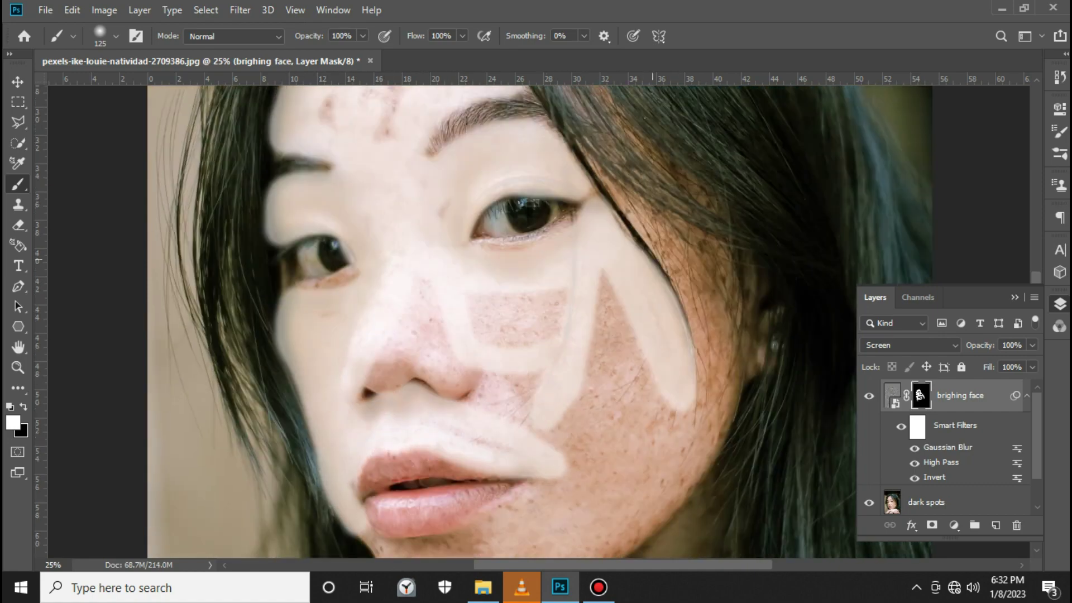
Paint the hand and arm areas with an 80-pixel, then a 200-pixel brush
{"action": "key", "text": "bracketleft"}
{"action": "key", "text": "bracketleft"}
{"action": "key", "text": "bracketleft"}
{"action": "mouse_move", "coordinate": [581, 145]}
{"action": "left_mouse_down"}
{"action": "mouse_move", "coordinate": [681, 251]}
{"action": "mouse_move", "coordinate": [748, 352]}
{"action": "left_mouse_up"}
{"action": "mouse_move", "coordinate": [648, 201]}
{"action": "left_mouse_down"}
{"action": "mouse_move", "coordinate": [726, 441]}
{"action": "mouse_move", "coordinate": [636, 508]}
{"action": "left_mouse_up"}
{"action": "scroll", "coordinate": [502, 335], "scroll_direction": "up", "scroll_amount": 2}
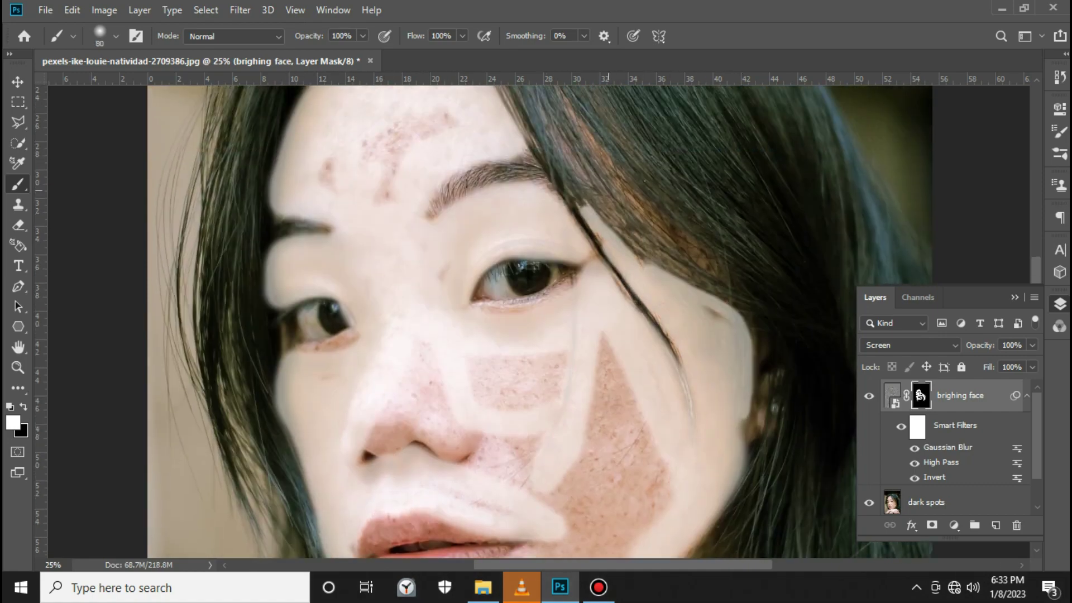
{"action": "key", "text": "bracketright"}
{"action": "key", "text": "bracketright"}
{"action": "key", "text": "bracketright"}
{"action": "scroll", "coordinate": [502, 334], "scroll_direction": "down", "scroll_amount": 2}
{"action": "scroll", "coordinate": [503, 262], "scroll_direction": "down", "scroll_amount": 2}
{"action": "left_click_drag", "start_coordinate": [502, 262], "coordinate": [603, 357]}
{"action": "left_click_drag", "start_coordinate": [603, 457], "coordinate": [391, 492]}
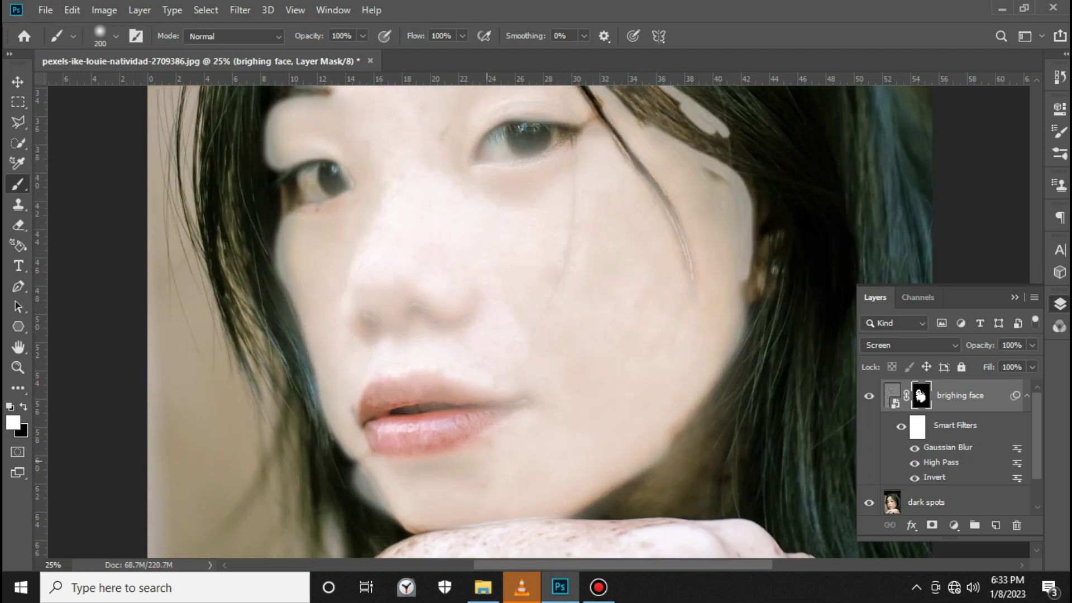
Sweep an 800-pixel brush across the lower skin, then zoom out to check the face
{"action": "scroll", "coordinate": [503, 335], "scroll_direction": "down", "scroll_amount": 2}
{"action": "left_click_drag", "start_coordinate": [564, 296], "coordinate": [759, 474]}
{"action": "scroll", "coordinate": [502, 335], "scroll_direction": "down", "scroll_amount": 2}
{"action": "key", "text": "bracketright"}
{"action": "key", "text": "bracketright"}
{"action": "key", "text": "bracketright"}
{"action": "left_click_drag", "start_coordinate": [223, 391], "coordinate": [670, 502]}
{"action": "left_click_drag", "start_coordinate": [279, 447], "coordinate": [837, 363]}
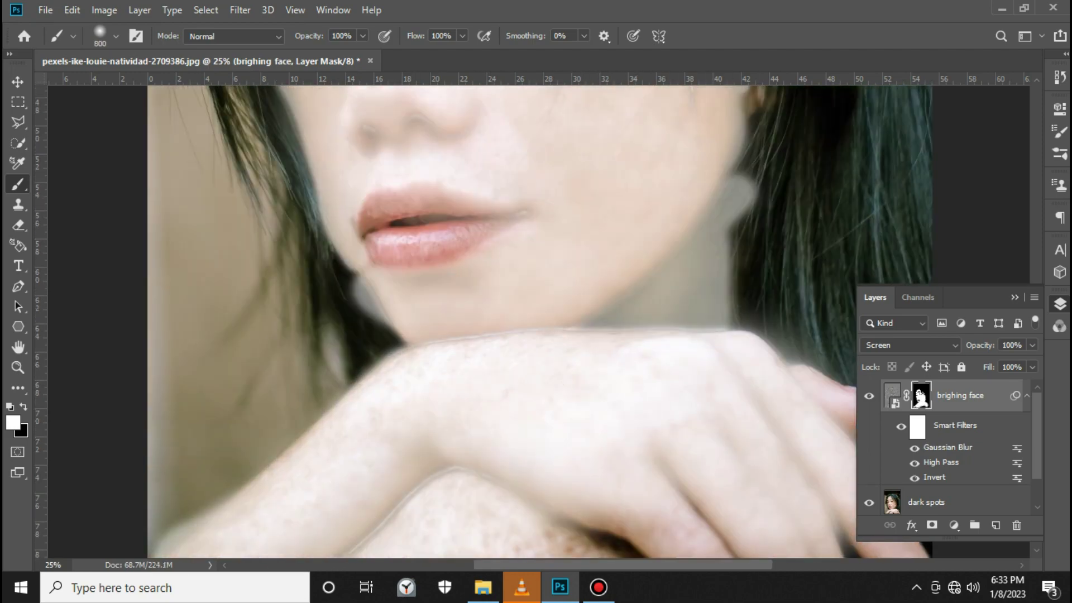
{"action": "key", "text": "ctrl+minus"}
{"action": "key", "text": "ctrl+minus"}
{"action": "scroll", "coordinate": [694, 438], "scroll_direction": "up", "scroll_amount": 2}
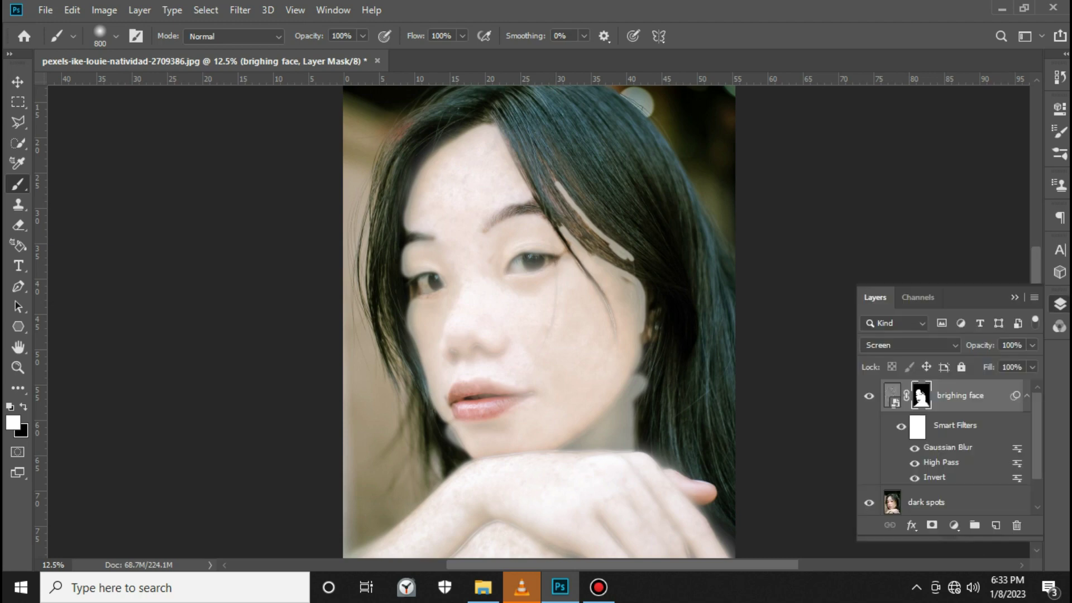
{"action": "left_click", "coordinate": [916, 345]}
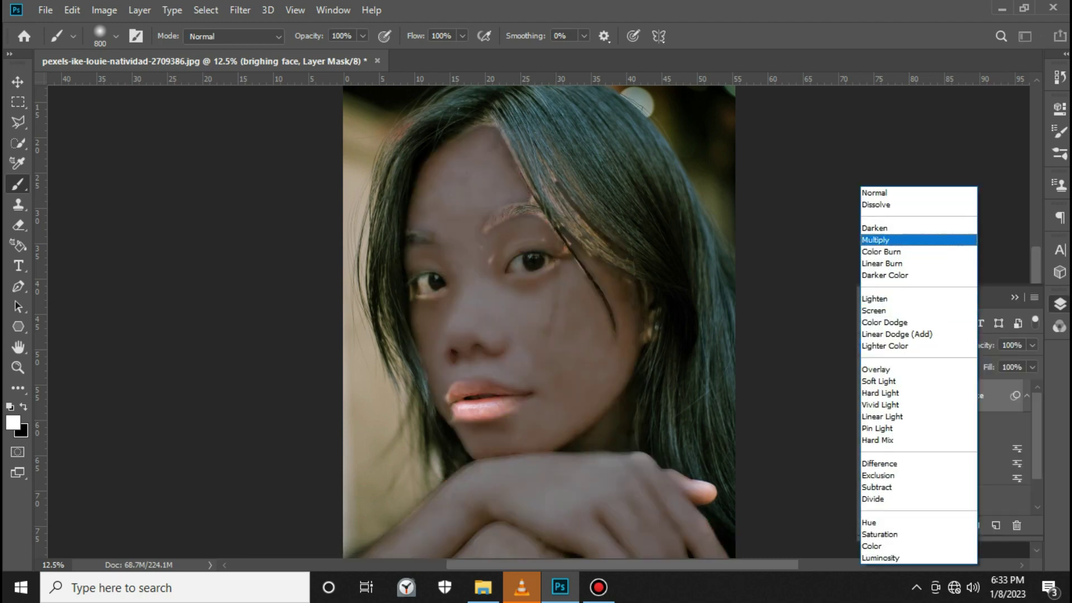
Compare Soft Light against Overlay and set brighing face to Overlay
{"action": "key", "text": "Down"}
{"action": "key", "text": "Down"}
{"action": "key", "text": "Down"}
{"action": "key", "text": "Down"}
{"action": "key", "text": "Down"}
{"action": "key", "text": "Down"}
{"action": "key", "text": "Down"}
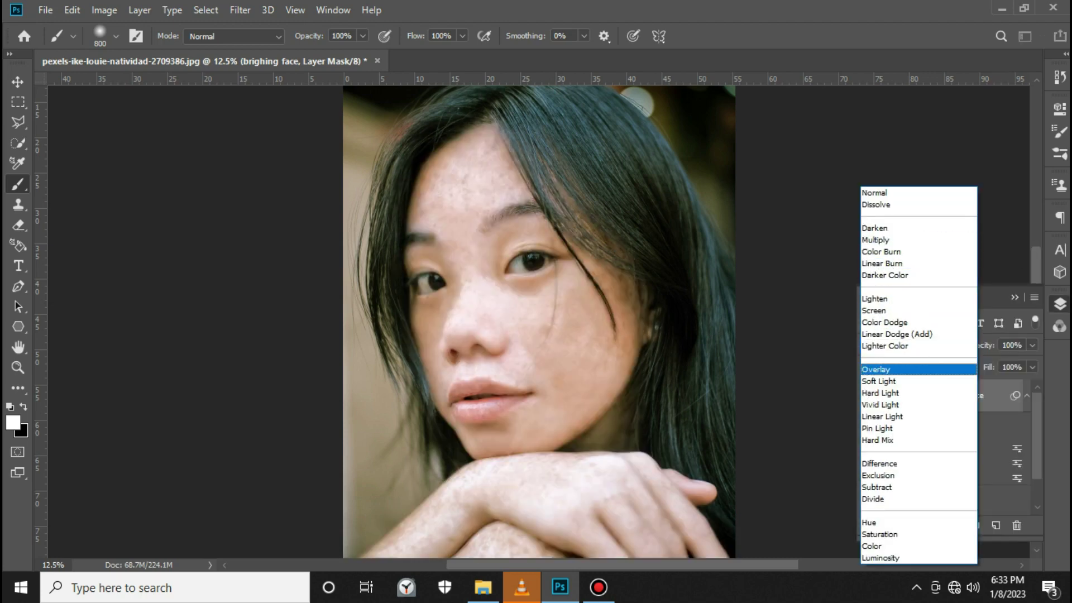
{"action": "key", "text": "Down"}
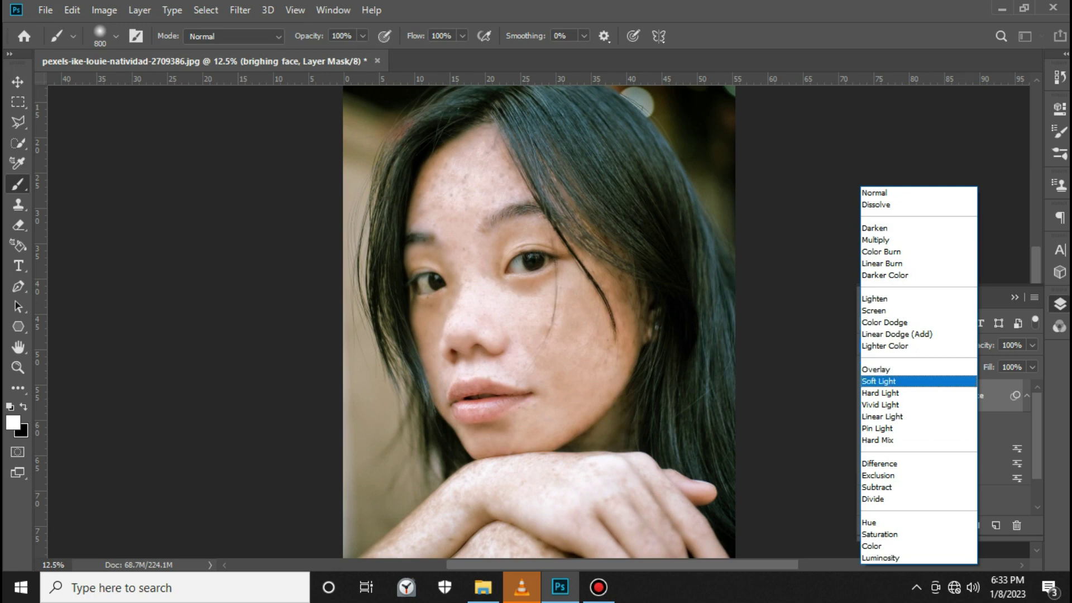
{"action": "key", "text": "Up"}
{"action": "key", "text": "Return"}
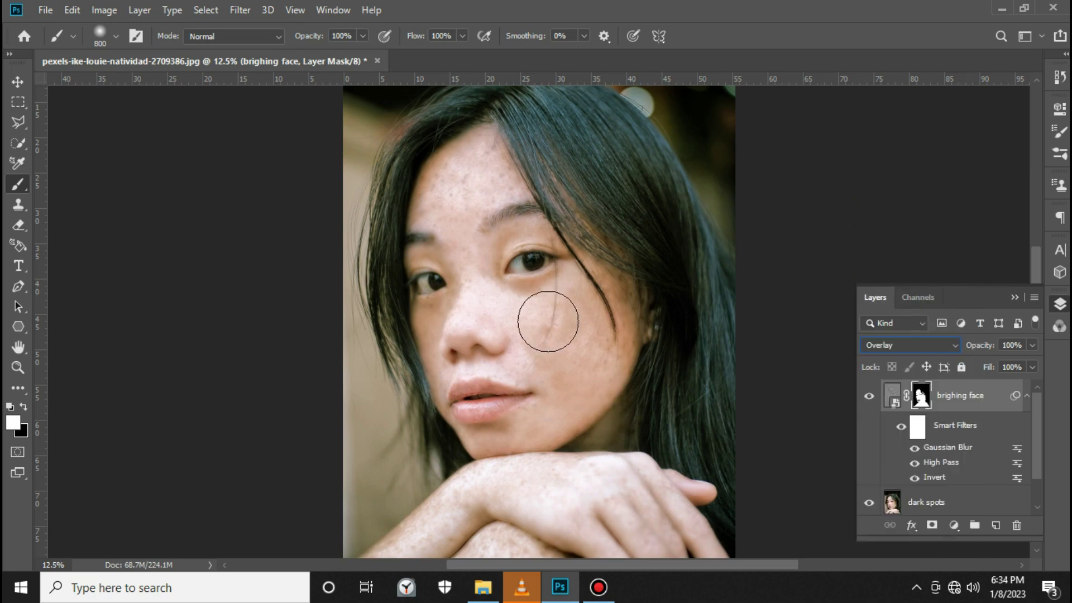
Zoom in on the nose and cheek and shrink the brush to 200
{"action": "key", "text": "ctrl+plus"}
{"action": "key", "text": "ctrl+plus"}
{"action": "key", "text": "ctrl+plus"}
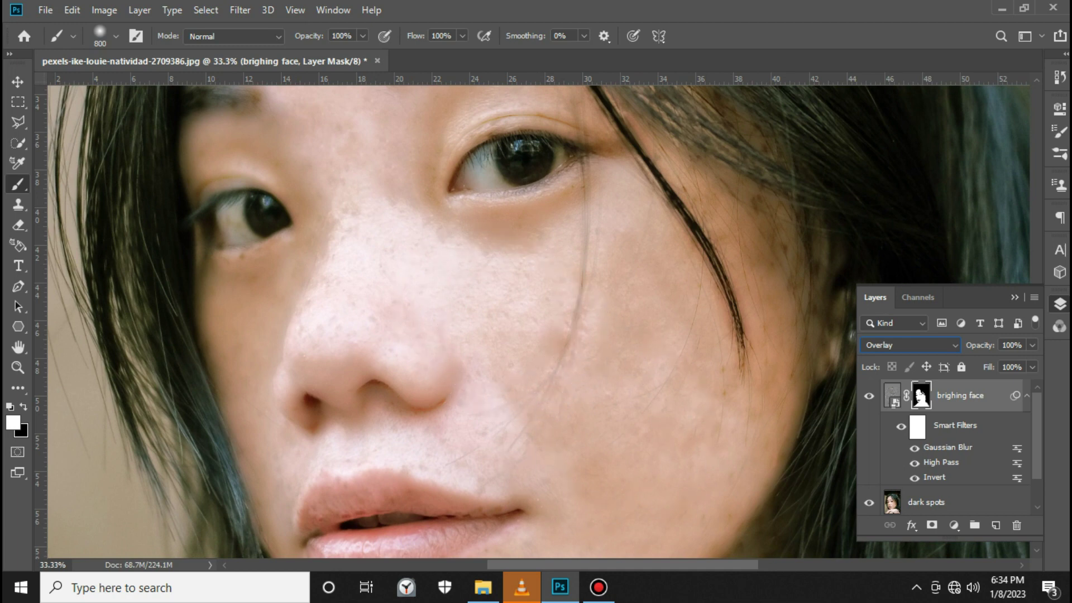
{"action": "key", "text": "bracketleft"}
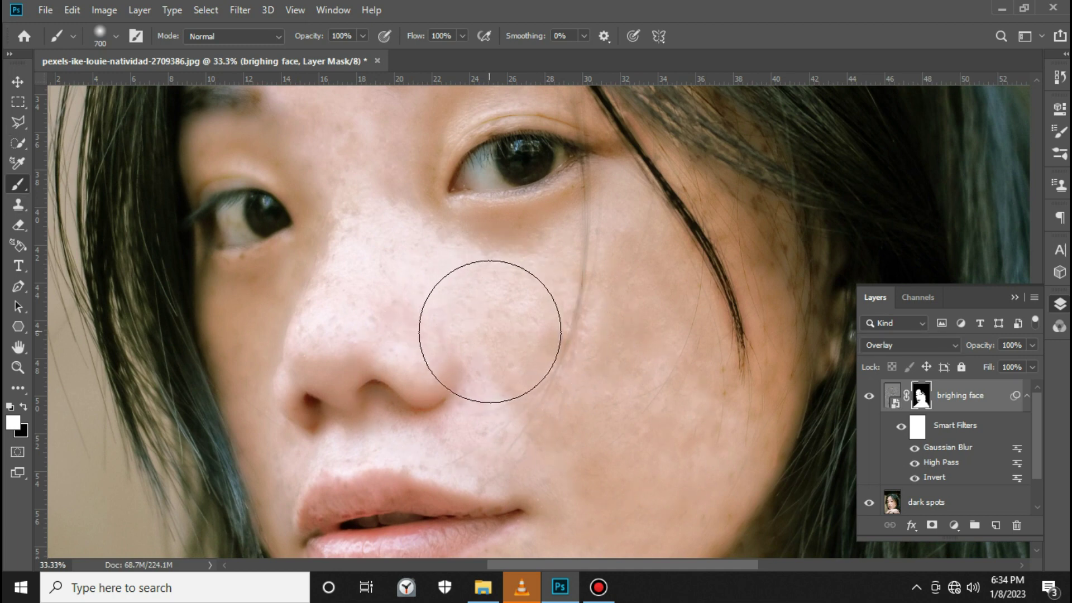
{"action": "key", "text": "bracketleft"}
{"action": "key", "text": "bracketleft"}
{"action": "key", "text": "bracketleft"}
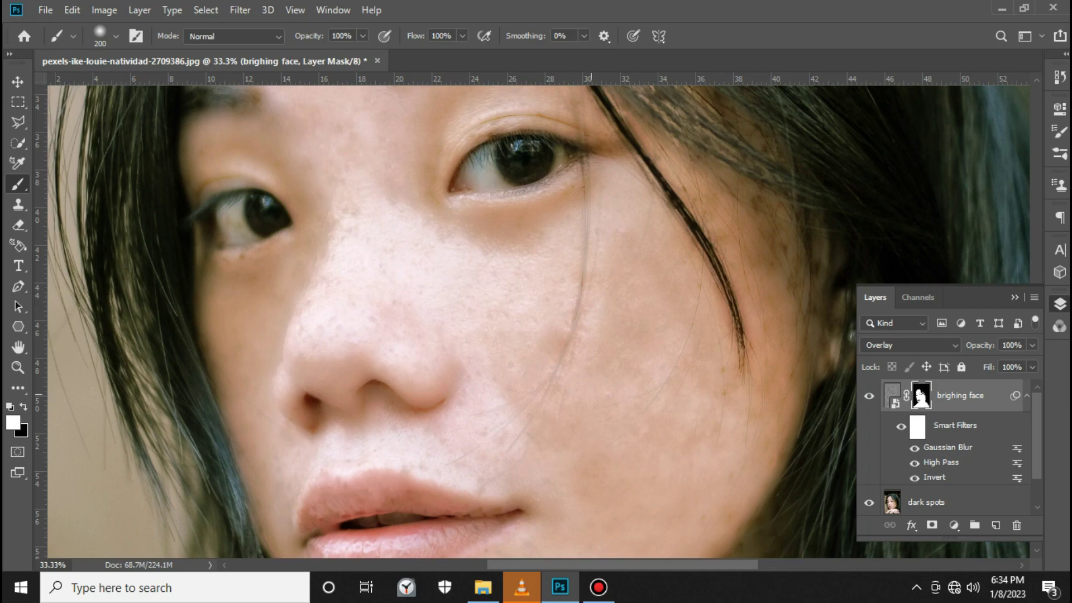
{"action": "scroll", "coordinate": [536, 322], "scroll_direction": "up", "scroll_amount": 3}
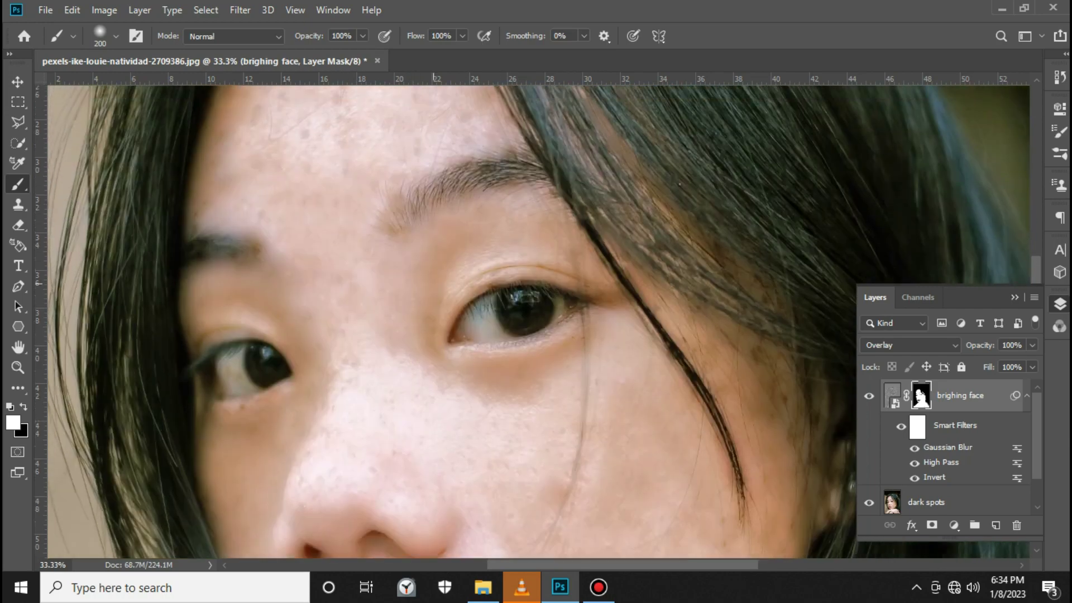
{"action": "scroll", "coordinate": [536, 322], "scroll_direction": "up", "scroll_amount": 2}
{"action": "scroll", "coordinate": [536, 322], "scroll_direction": "up", "scroll_amount": 1}
{"action": "scroll", "coordinate": [536, 322], "scroll_direction": "up", "scroll_amount": 1}
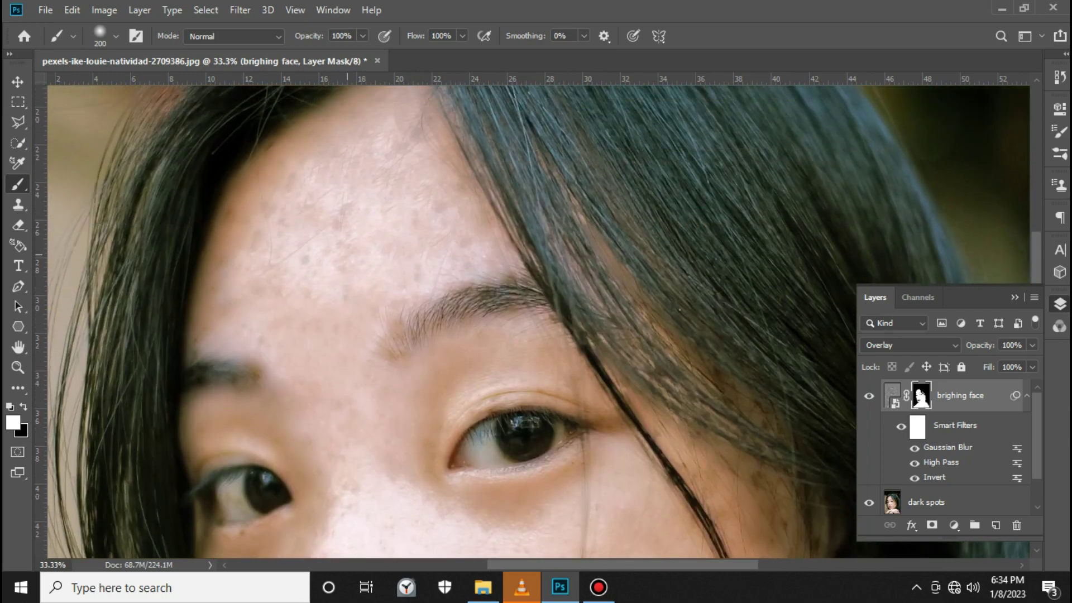
{"action": "scroll", "coordinate": [536, 322], "scroll_direction": "down", "scroll_amount": 2}
{"action": "scroll", "coordinate": [536, 322], "scroll_direction": "down", "scroll_amount": 3}
{"action": "scroll", "coordinate": [536, 322], "scroll_direction": "down", "scroll_amount": 3}
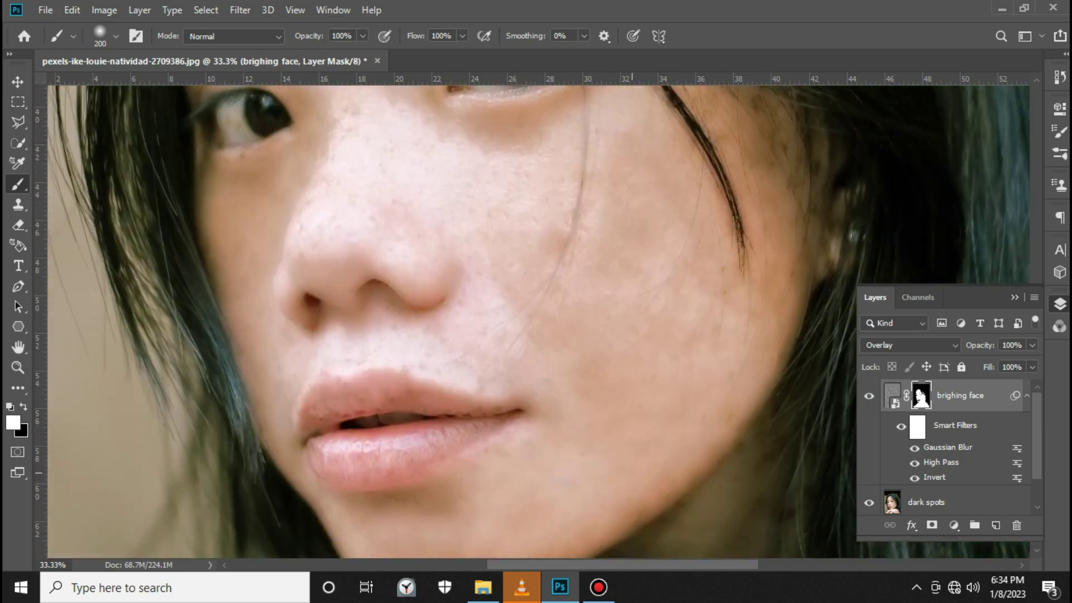
{"action": "scroll", "coordinate": [536, 322], "scroll_direction": "down", "scroll_amount": 3}
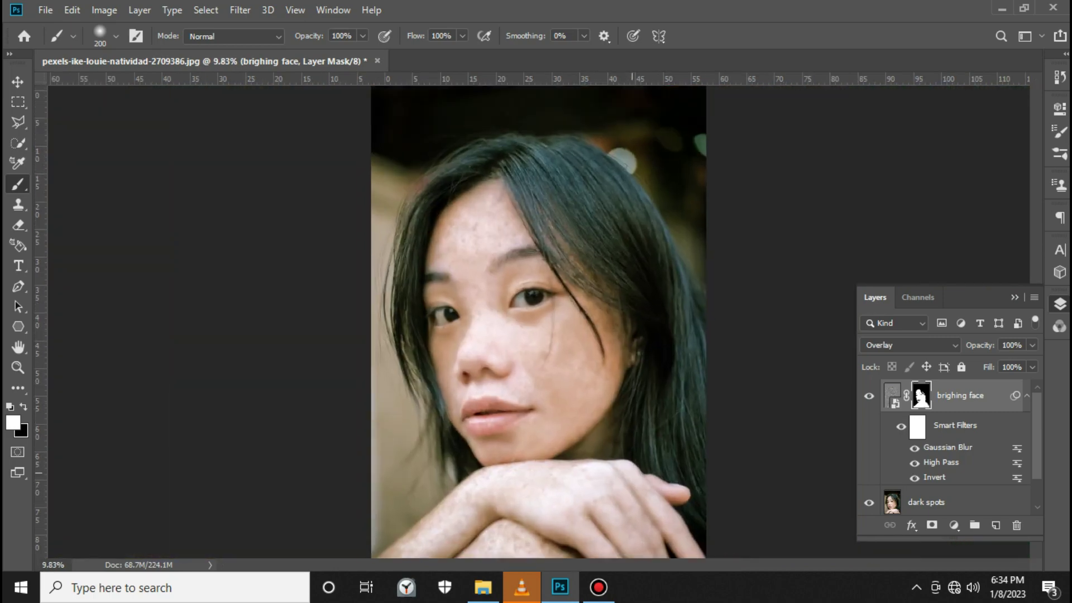
{"action": "key", "text": "ctrl+plus"}
{"action": "key", "text": "ctrl+plus"}
{"action": "key", "text": "ctrl+plus"}
Adjust the High Pass smart filter's radius and apply it
{"action": "double_click", "coordinate": [941, 461]}
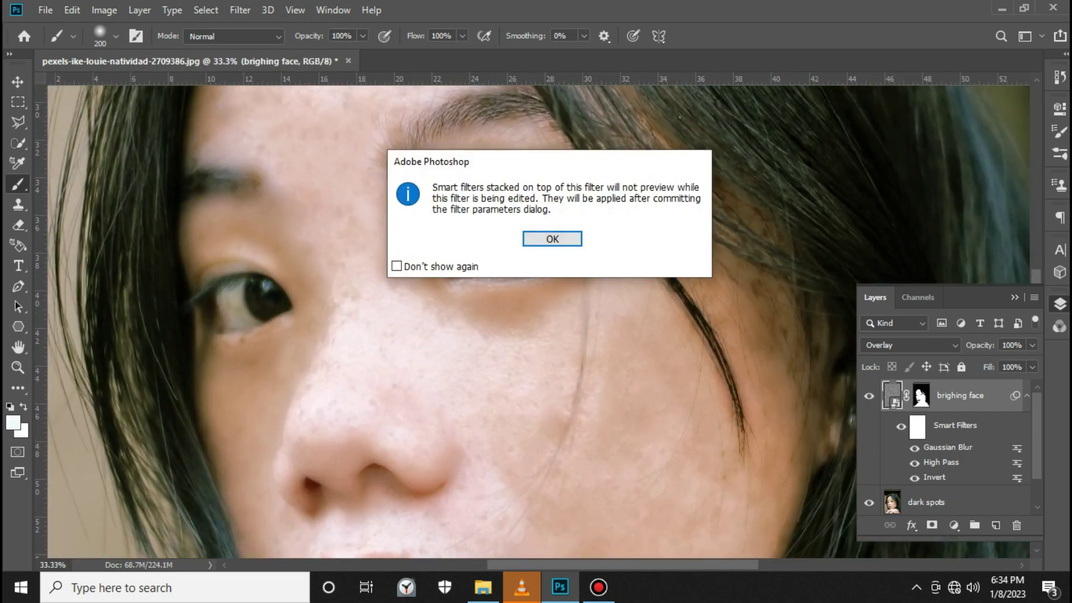
{"action": "left_click", "coordinate": [550, 238]}
{"action": "mouse_move", "coordinate": [706, 453]}
{"action": "left_mouse_down"}
{"action": "mouse_move", "coordinate": [721, 452]}
{"action": "mouse_move", "coordinate": [651, 452]}
{"action": "mouse_move", "coordinate": [703, 452]}
{"action": "left_mouse_up"}
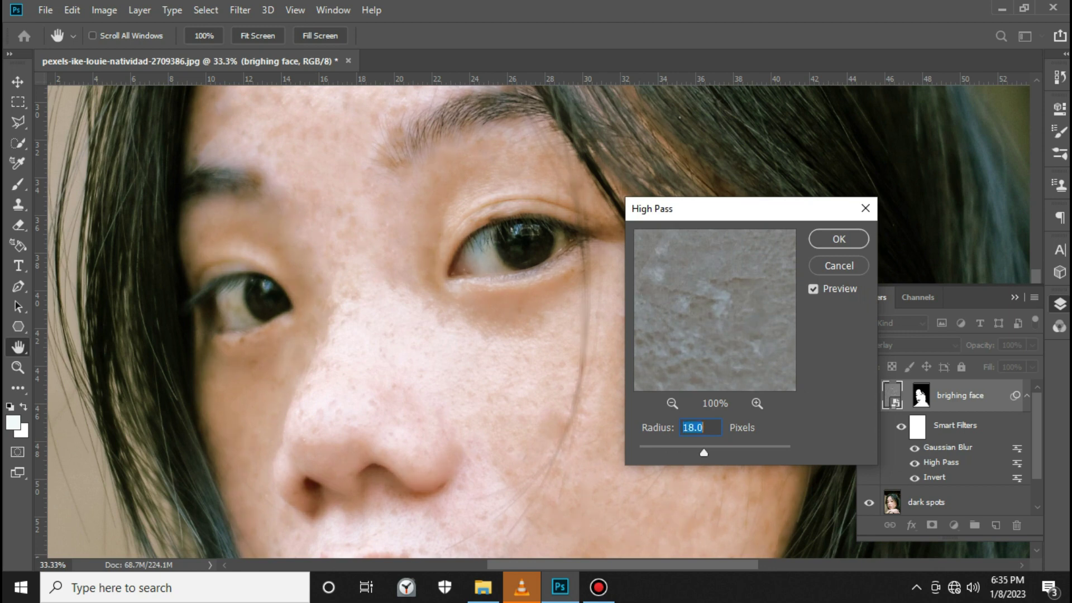
{"action": "left_click", "coordinate": [839, 239]}
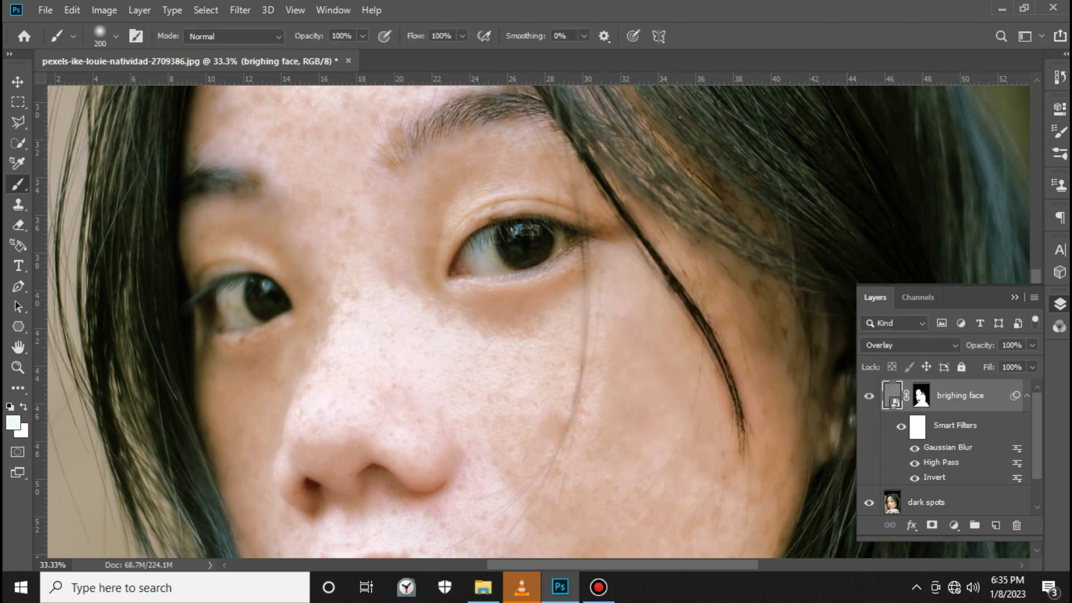
Set the Gaussian Blur smart filter radius to 2.6 pixels
{"action": "double_click", "coordinate": [947, 447]}
{"action": "type", "text": "1.0"}
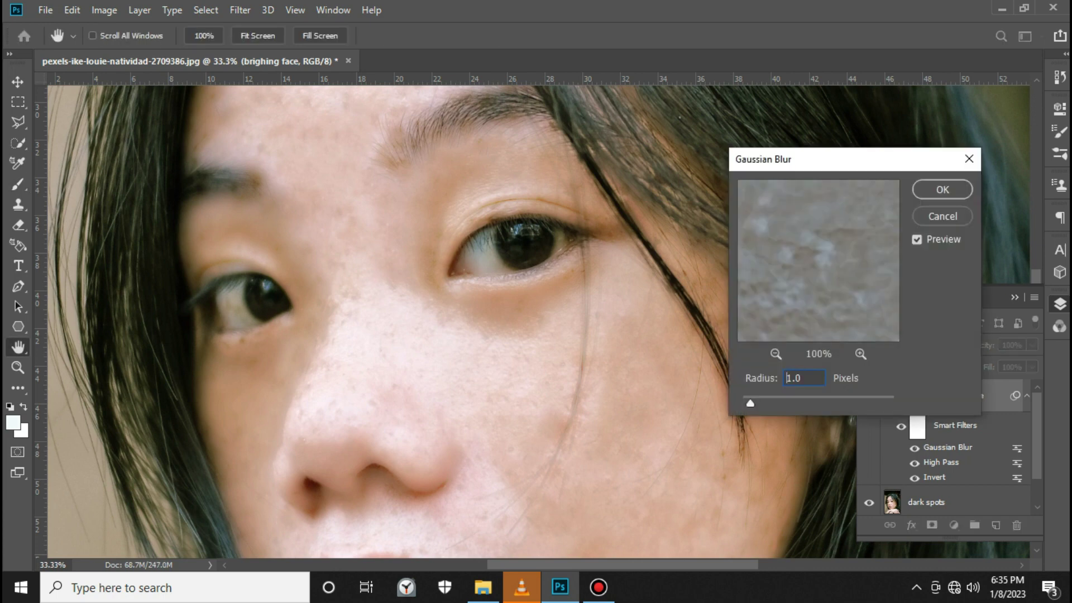
{"action": "key", "text": "Down"}
{"action": "key", "text": "Down"}
{"action": "key", "text": "Down"}
{"action": "key", "text": "Up"}
{"action": "key", "text": "Up"}
{"action": "key", "text": "shift+Up"}
{"action": "key", "text": "shift+Up"}
{"action": "key", "text": "shift+Up"}
{"action": "key", "text": "shift+Up"}
{"action": "key", "text": "shift+Up"}
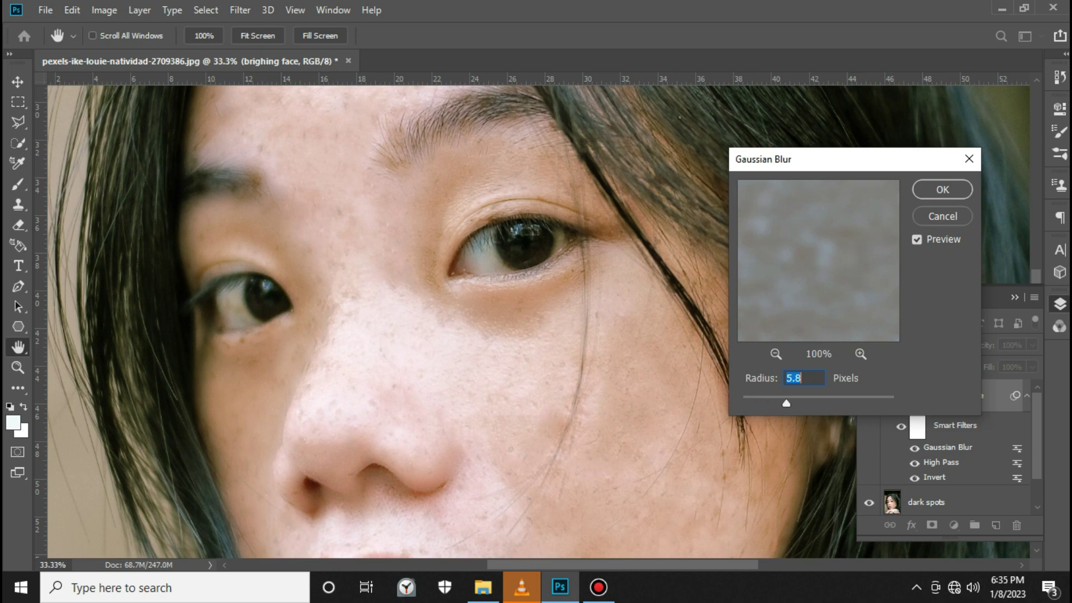
{"action": "key", "text": "shift+Down"}
{"action": "key", "text": "Down"}
{"action": "key", "text": "Down"}
{"action": "key", "text": "Down"}
{"action": "key", "text": "Down"}
{"action": "key", "text": "Down"}
{"action": "key", "text": "Down"}
{"action": "key", "text": "Down"}
{"action": "key", "text": "Down"}
{"action": "key", "text": "ctrl+minus"}
{"action": "key", "text": "ctrl+minus"}
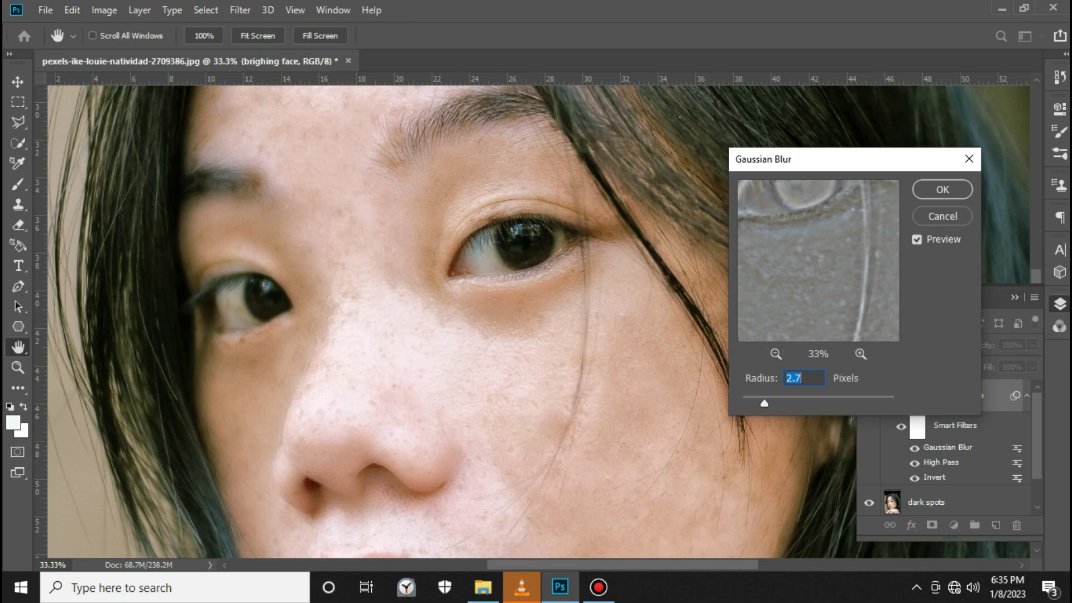
{"action": "key", "text": "Down"}
{"action": "key", "text": "Return"}
Switch back to the brush, fit the photo and collapse the smart filter list
{"action": "key", "text": "b"}
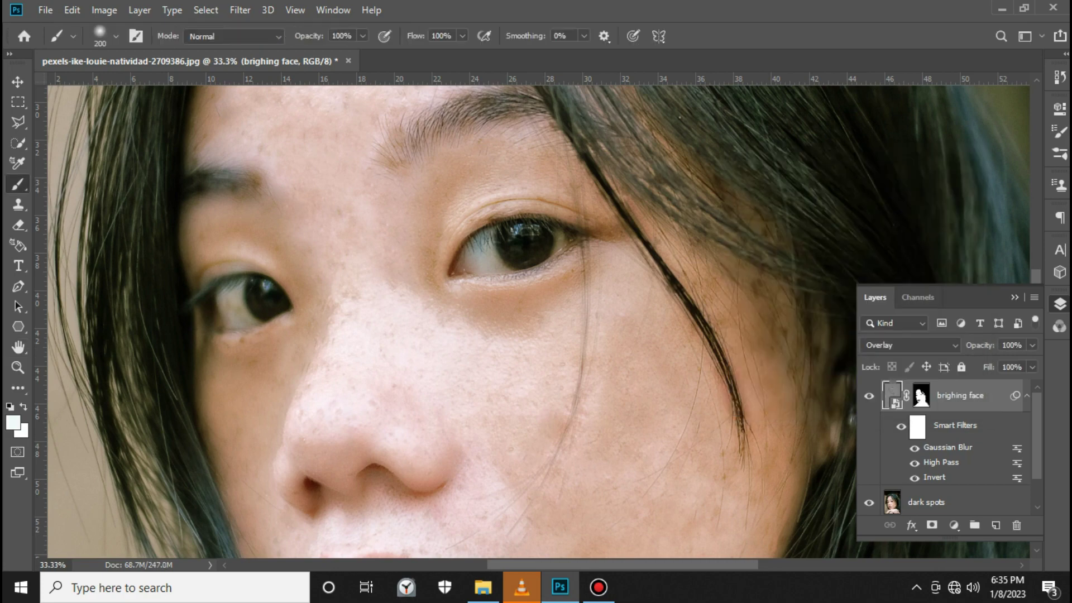
{"action": "key", "text": "ctrl+0"}
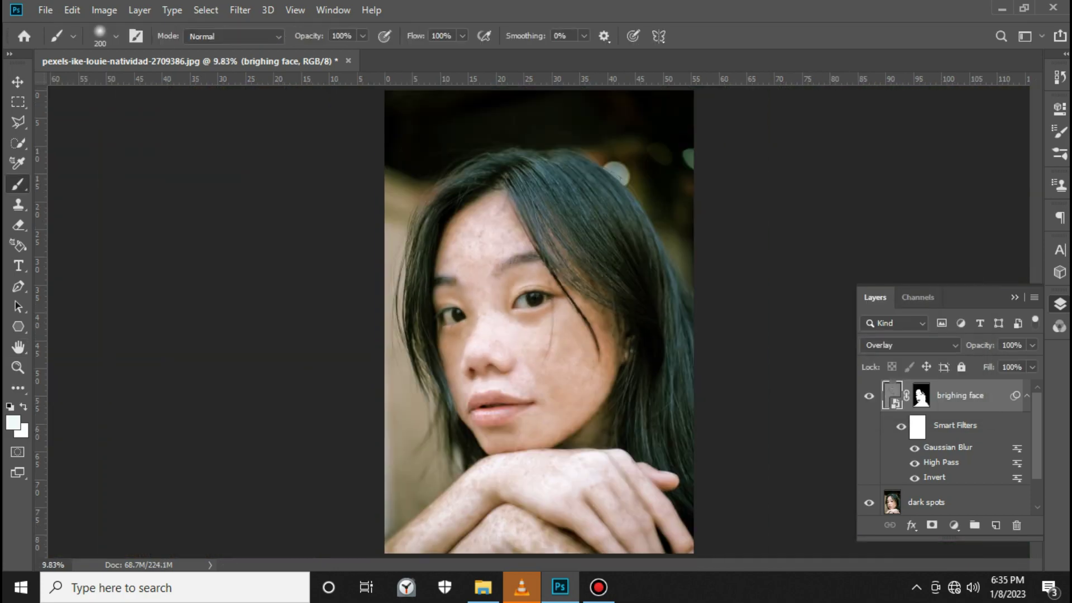
{"action": "left_click", "coordinate": [1027, 395]}
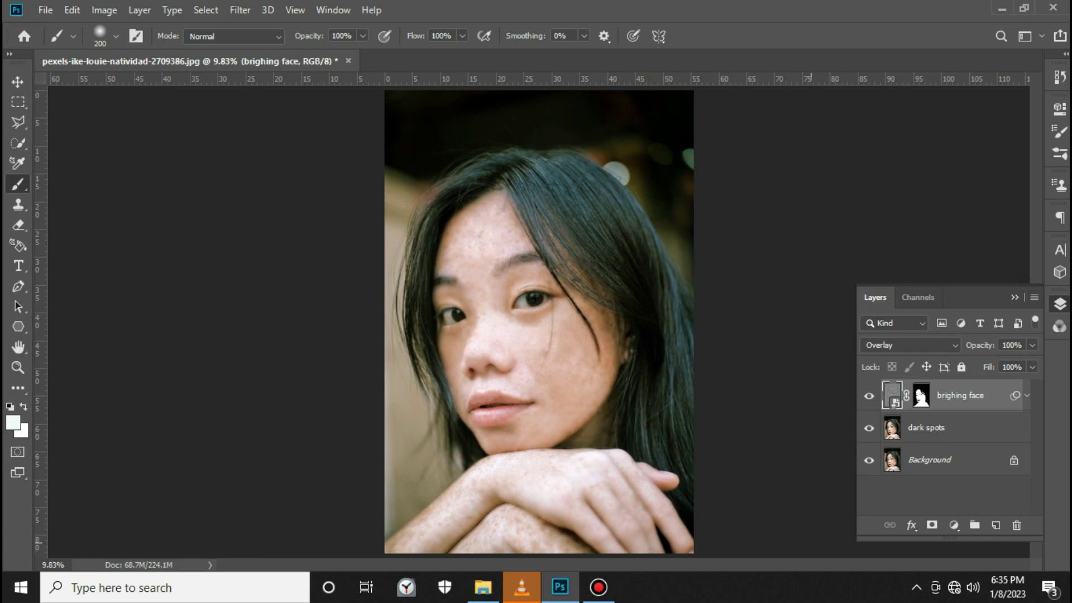
Duplicate brighing face and set the copy's Gaussian Blur radius to 1.4
{"action": "key", "text": "ctrl+j"}
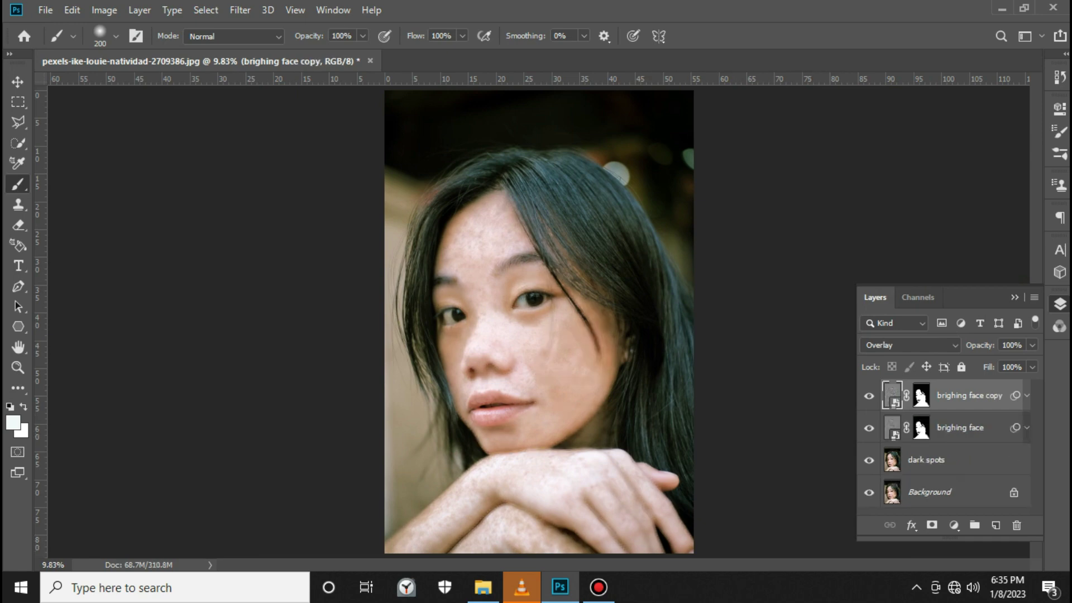
{"action": "left_click", "coordinate": [1027, 395]}
{"action": "scroll", "coordinate": [538, 324], "scroll_direction": "up", "scroll_amount": 5}
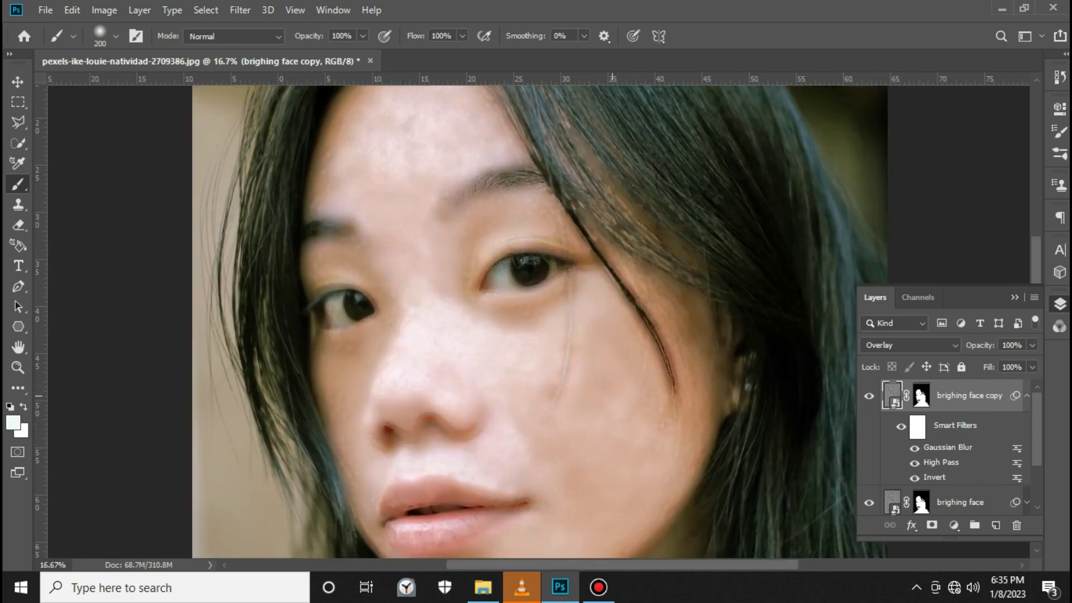
{"action": "scroll", "coordinate": [538, 324], "scroll_direction": "down", "scroll_amount": 1}
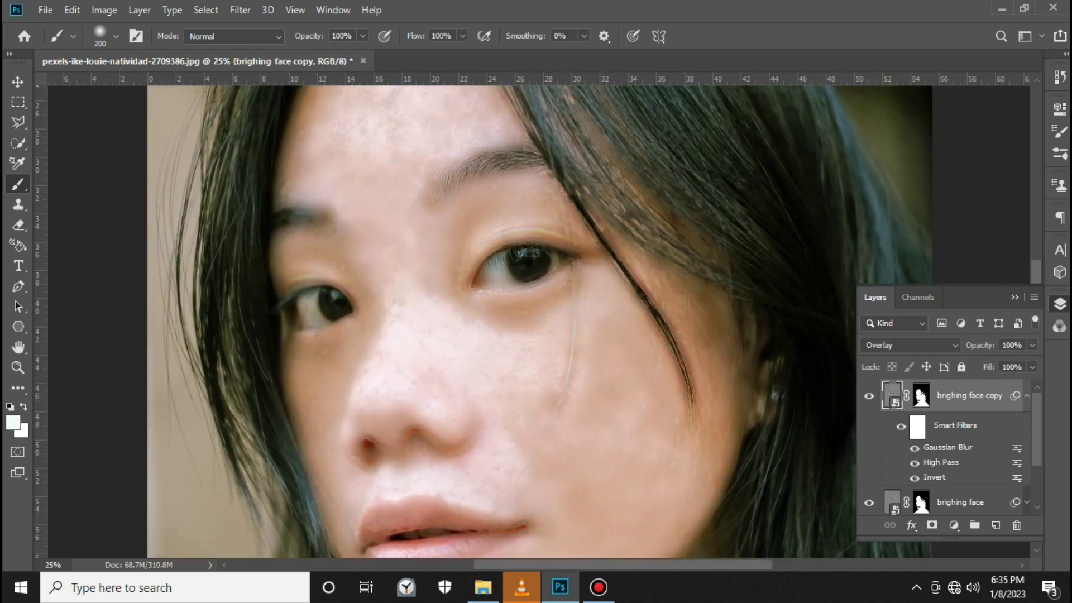
{"action": "double_click", "coordinate": [947, 447]}
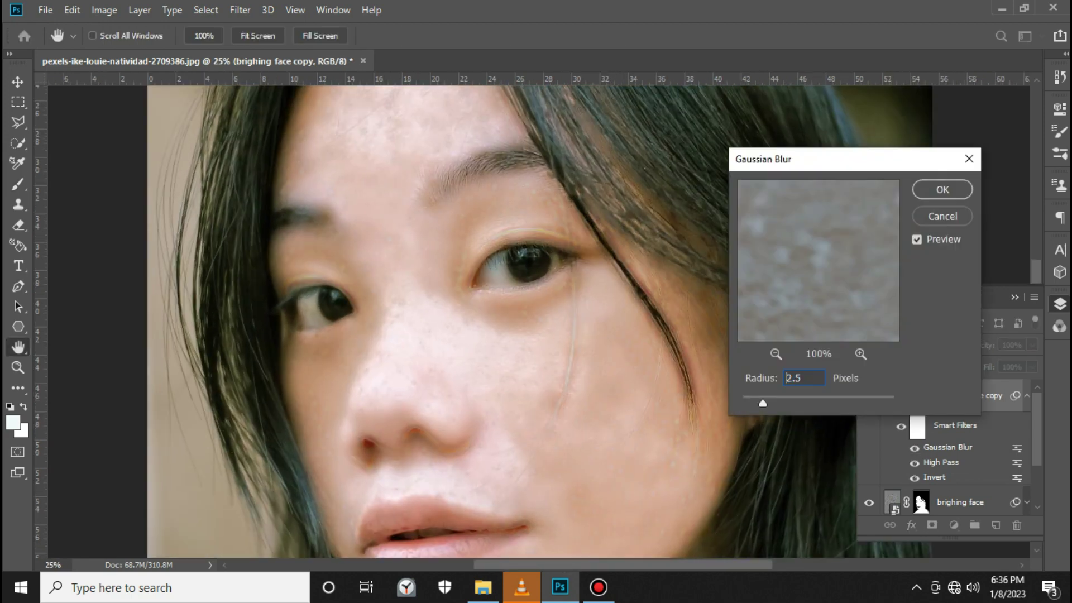
{"action": "key", "text": "shift+Down"}
{"action": "key", "text": "Down"}
{"action": "key", "text": "Down"}
{"action": "key", "text": "Up"}
{"action": "key", "text": "Return"}
Lower the copy's High Pass radius to about 3.8 pixels
{"action": "double_click", "coordinate": [940, 463]}
{"action": "key", "text": "Return"}
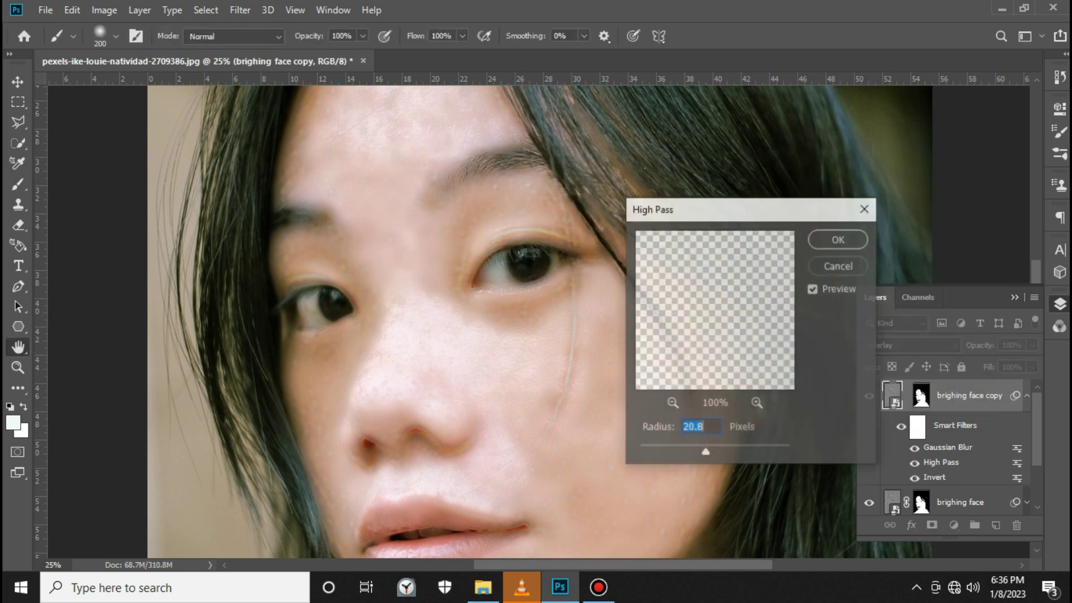
{"action": "key", "text": "shift+Down"}
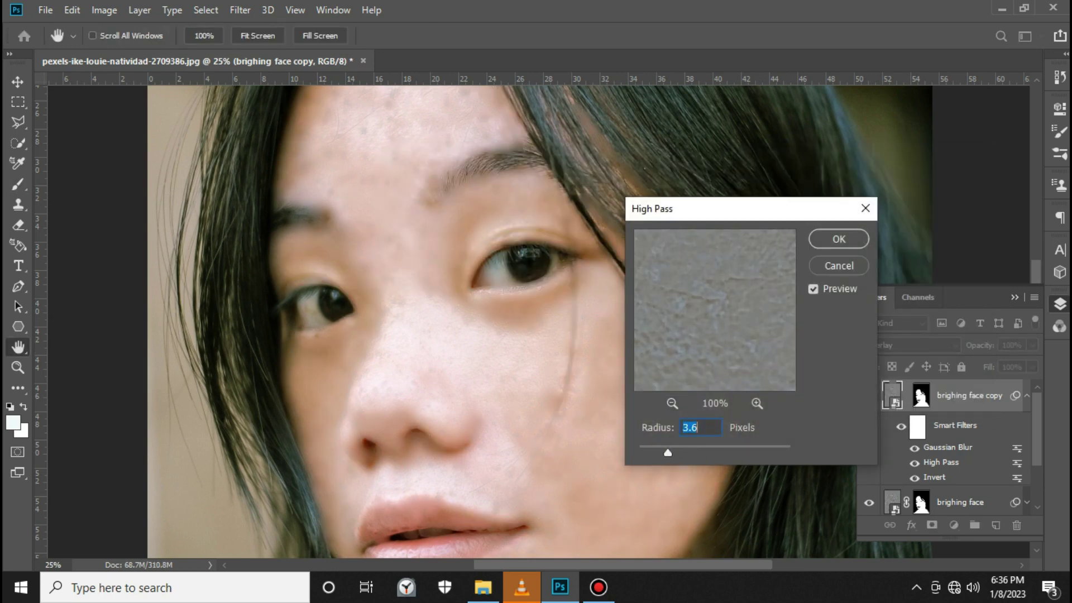
{"action": "key", "text": "shift+Down"}
{"action": "key", "text": "shift+Down"}
{"action": "key", "text": "shift+Down"}
{"action": "key", "text": "shift+Down"}
{"action": "key", "text": "Up"}
{"action": "key", "text": "Up"}
{"action": "key", "text": "Up"}
{"action": "key", "text": "Up"}
{"action": "key", "text": "Up"}
{"action": "key", "text": "Up"}
{"action": "key", "text": "Up"}
{"action": "key", "text": "Up"}
{"action": "key", "text": "Up"}
{"action": "key", "text": "Up"}
{"action": "key", "text": "Up"}
{"action": "key", "text": "Up"}
{"action": "key", "text": "Up"}
{"action": "key", "text": "Up"}
{"action": "key", "text": "Up"}
{"action": "key", "text": "Up"}
{"action": "key", "text": "Up"}
{"action": "key", "text": "Return"}
Create Layer 1 on top and fill it with white
{"action": "key", "text": "b"}
{"action": "left_click", "coordinate": [995, 525]}
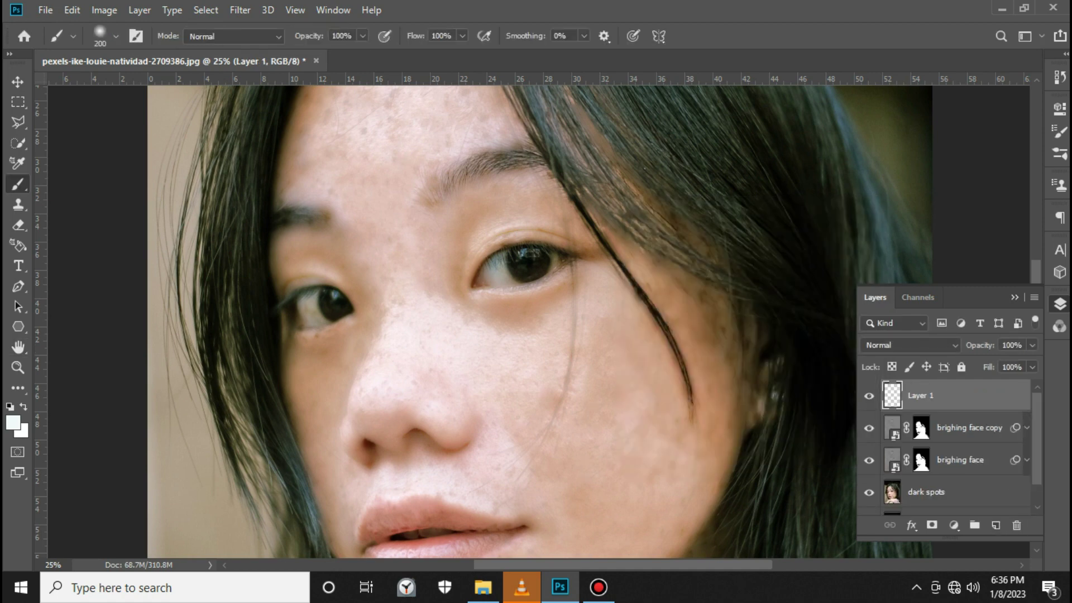
{"action": "key", "text": "shift+F5"}
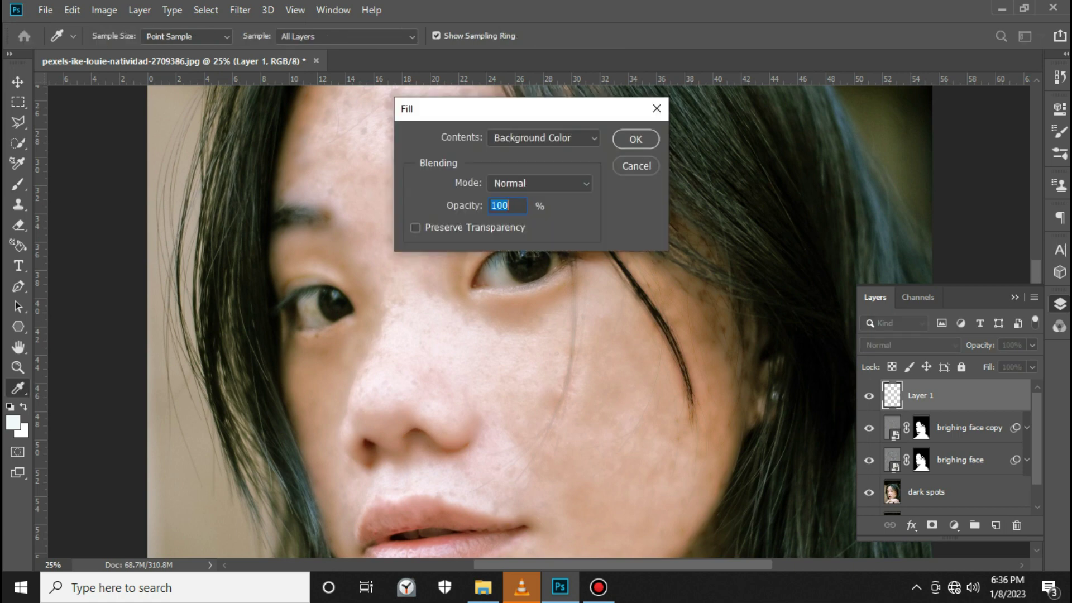
{"action": "key", "text": "Return"}
Add a mask to Layer 1 limiting the white fill to the face selection
{"action": "left_click", "coordinate": [932, 525]}
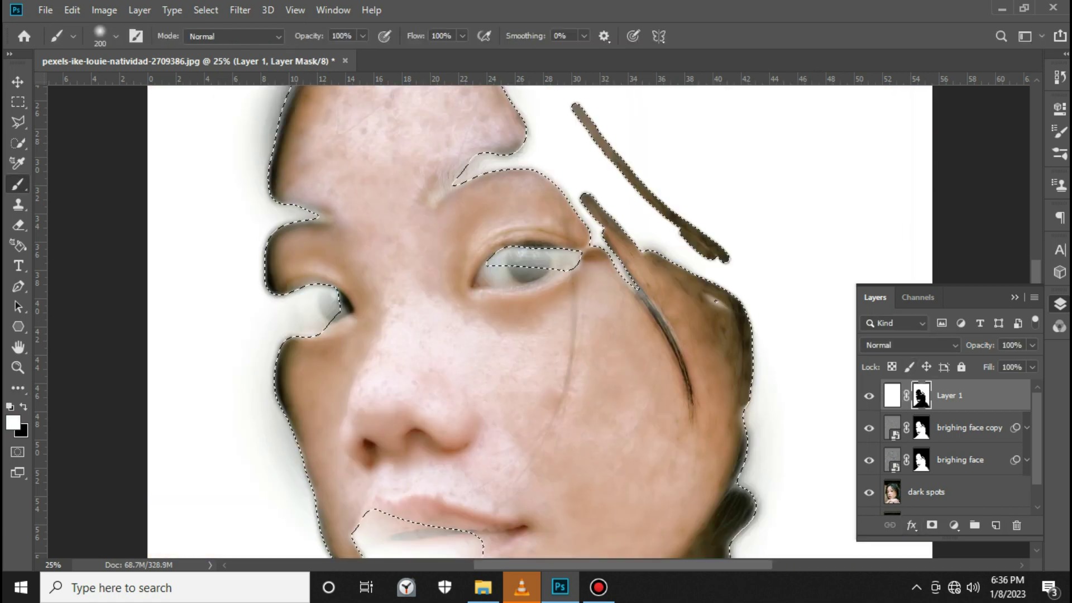
{"action": "key", "text": "ctrl+BackSpace"}
{"action": "key", "text": "ctrl+i"}
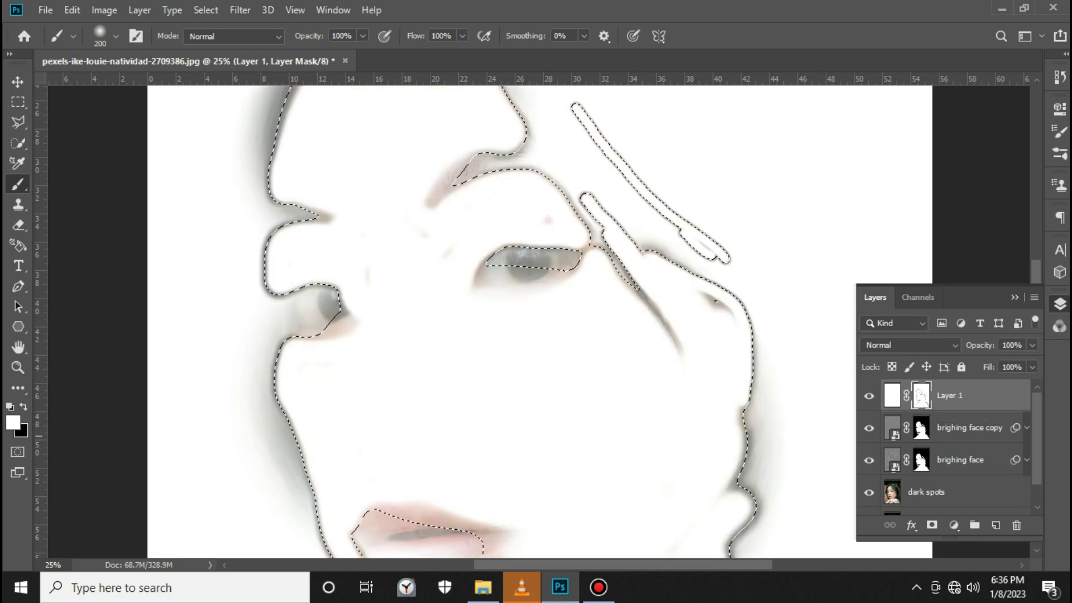
{"action": "key", "text": "ctrl+i"}
{"action": "key", "text": "ctrl+i"}
{"action": "key", "text": "ctrl+d"}
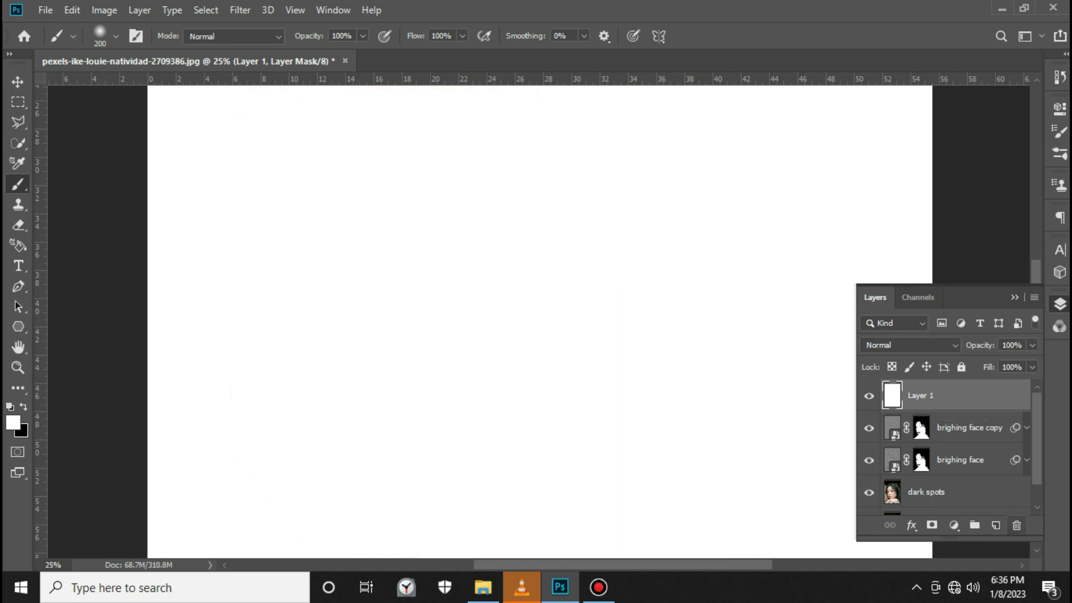
{"action": "key", "text": "ctrl+2"}
{"action": "key", "text": "ctrl+alt+2"}
{"action": "key", "text": "ctrl+backslash"}
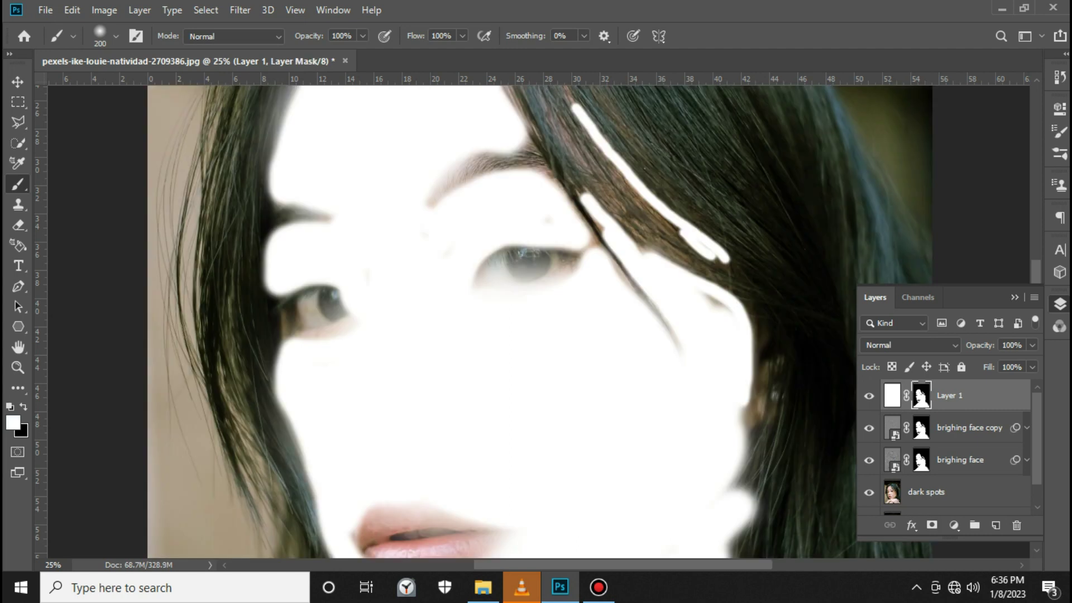
Set Layer 1 to Soft Light at 18% opacity and fit the image on screen
{"action": "left_click", "coordinate": [910, 345]}
{"action": "left_click", "coordinate": [879, 381]}
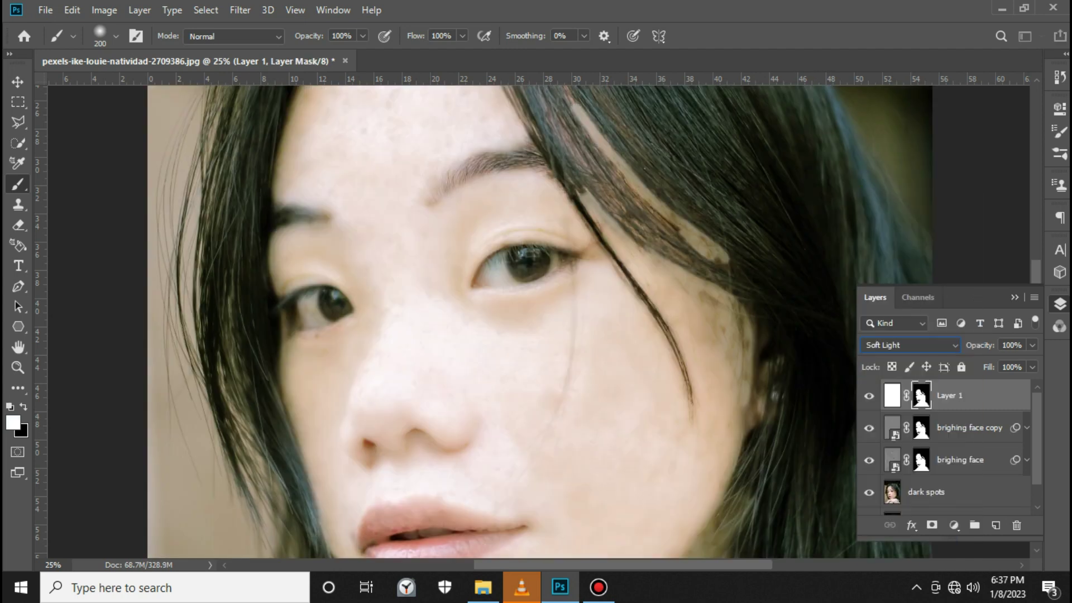
{"action": "left_click", "coordinate": [1032, 345]}
{"action": "left_click_drag", "start_coordinate": [1036, 364], "coordinate": [972, 364]}
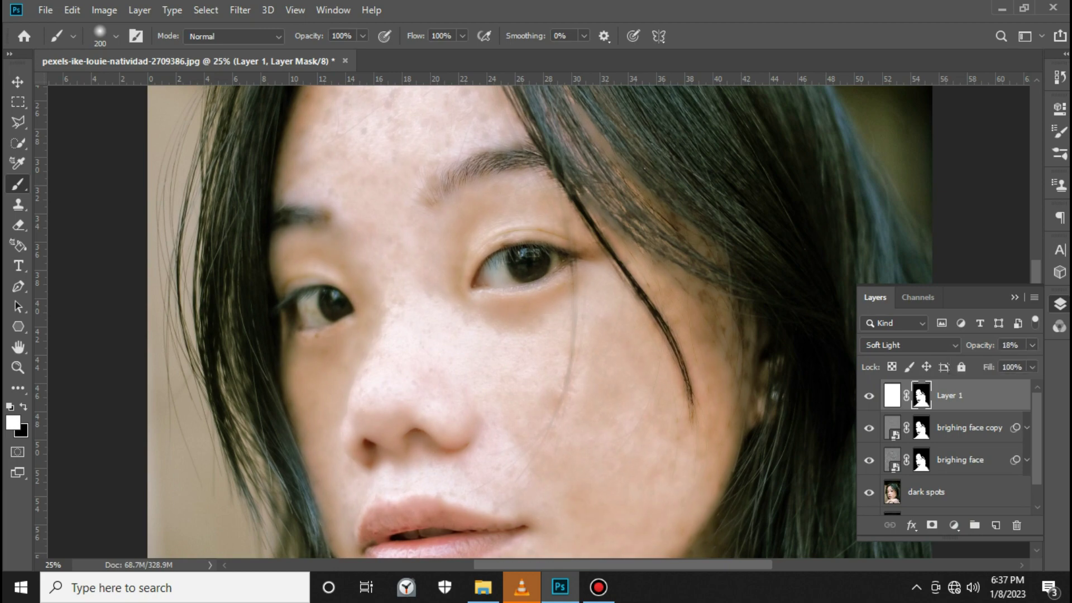
{"action": "key", "text": "ctrl+0"}
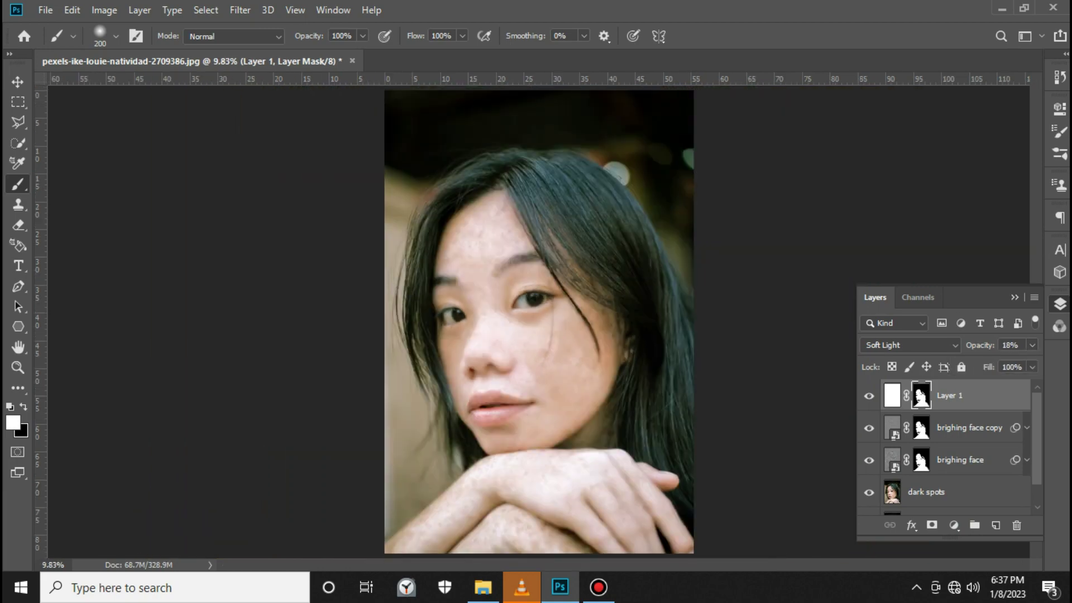
Stamp visible layers into Layer 2, hide the layers below, and launch Camera Raw Filter
{"action": "key", "text": "ctrl+shift+alt+e"}
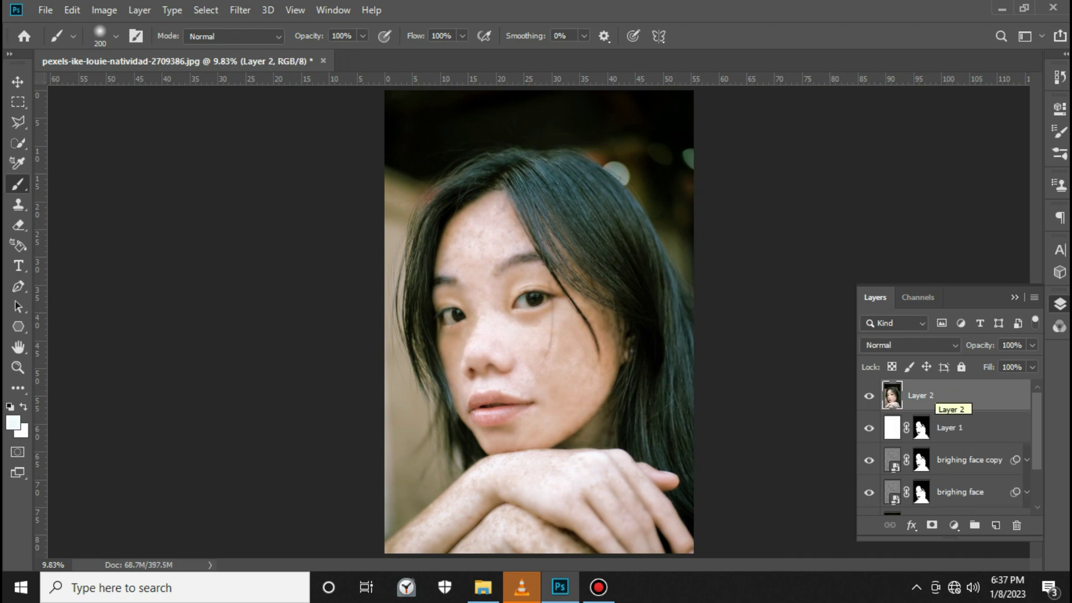
{"action": "left_click", "coordinate": [869, 395], "text": "alt"}
{"action": "left_click", "coordinate": [240, 10]}
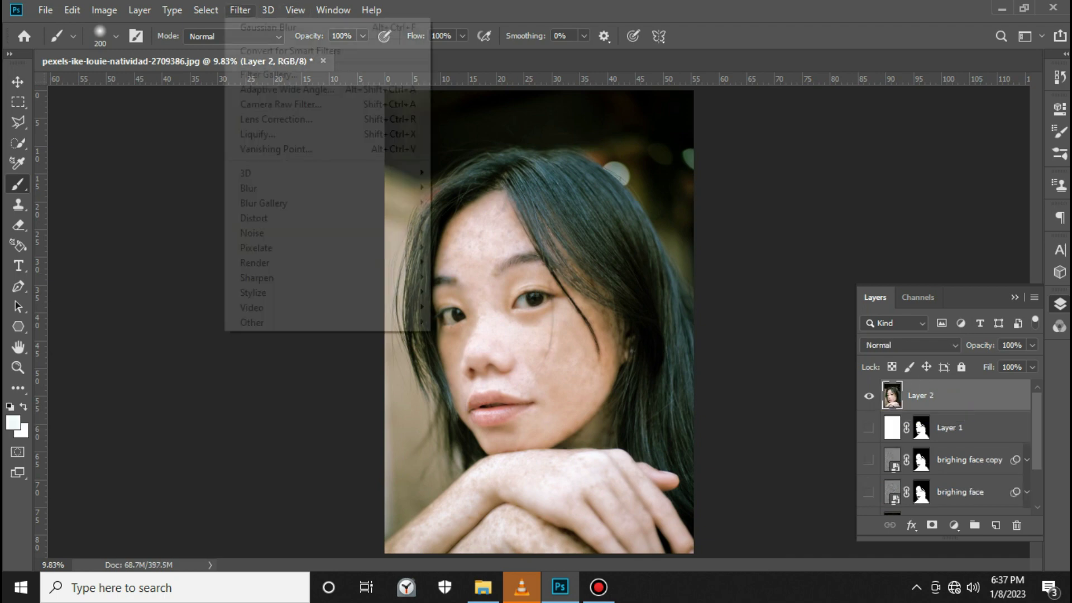
{"action": "left_click", "coordinate": [268, 103]}
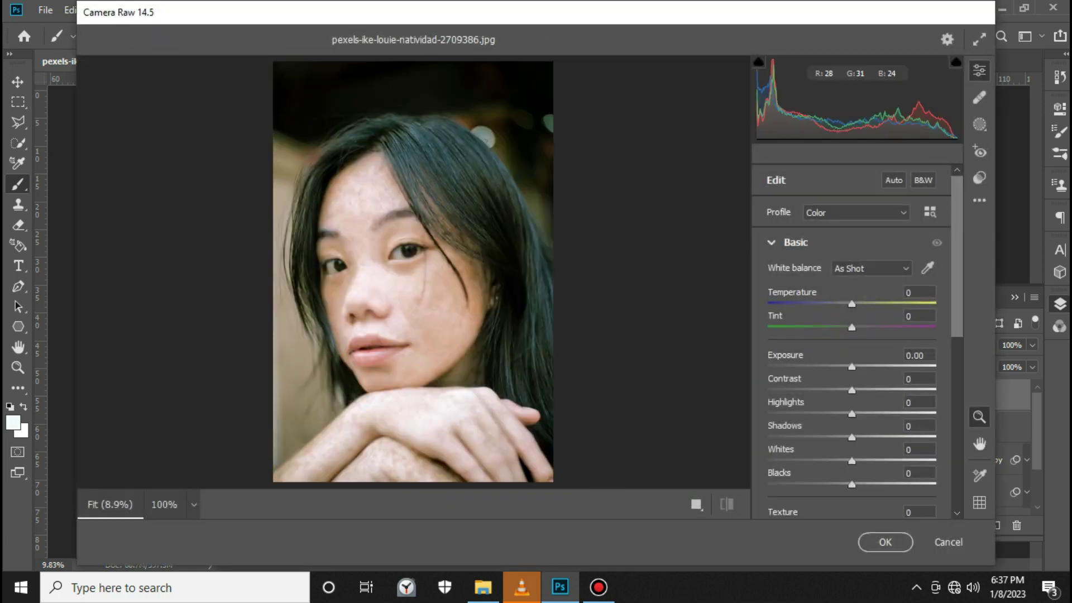
Try Auto tone, higher Clarity and Dehaze in Camera Raw, then cancel all changes
{"action": "scroll", "coordinate": [417, 266], "scroll_direction": "up", "scroll_amount": 1}
{"action": "scroll", "coordinate": [416, 265], "scroll_direction": "up", "scroll_amount": 1}
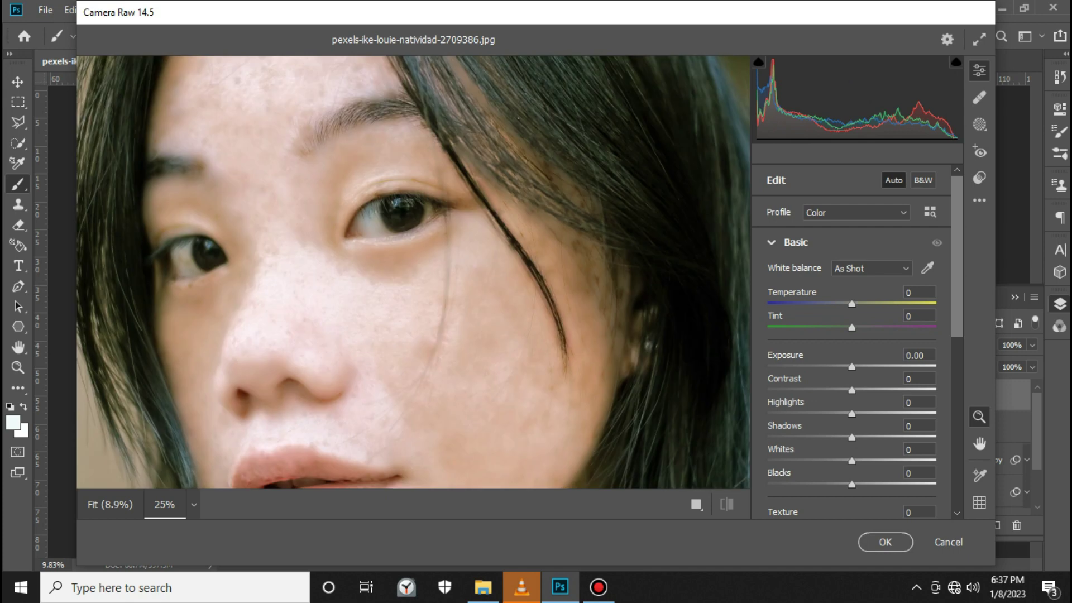
{"action": "scroll", "coordinate": [893, 179], "scroll_direction": "down", "scroll_amount": 5}
{"action": "scroll", "coordinate": [893, 179], "scroll_direction": "up", "scroll_amount": 5}
{"action": "left_click", "coordinate": [893, 177]}
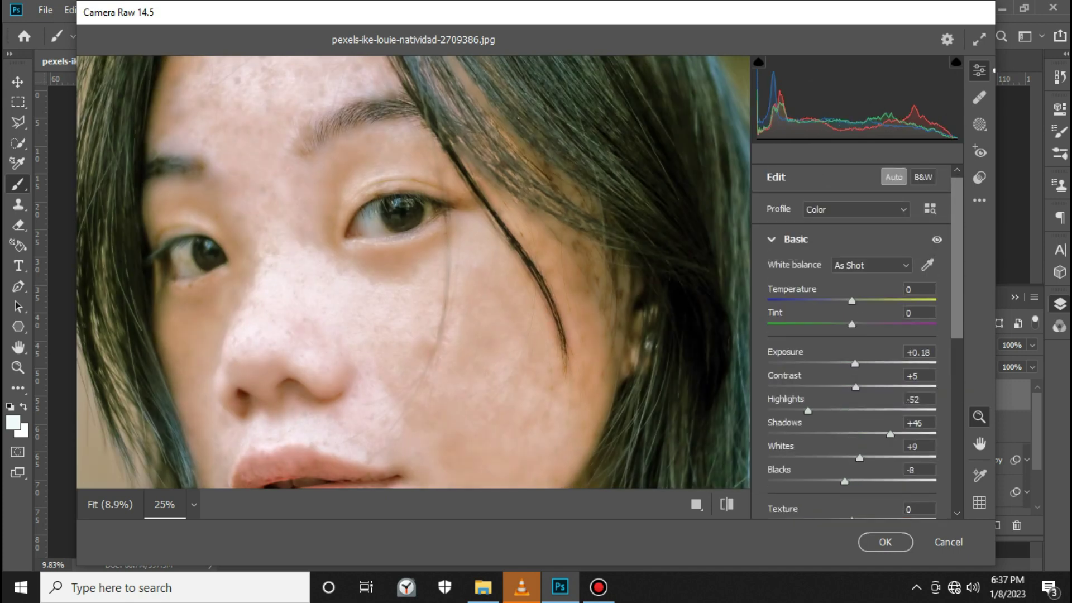
{"action": "scroll", "coordinate": [851, 335], "scroll_direction": "down", "scroll_amount": 3}
{"action": "mouse_move", "coordinate": [851, 426]}
{"action": "left_mouse_down"}
{"action": "mouse_move", "coordinate": [888, 426]}
{"action": "mouse_move", "coordinate": [842, 426]}
{"action": "mouse_move", "coordinate": [874, 450]}
{"action": "mouse_move", "coordinate": [851, 426]}
{"action": "left_mouse_up"}
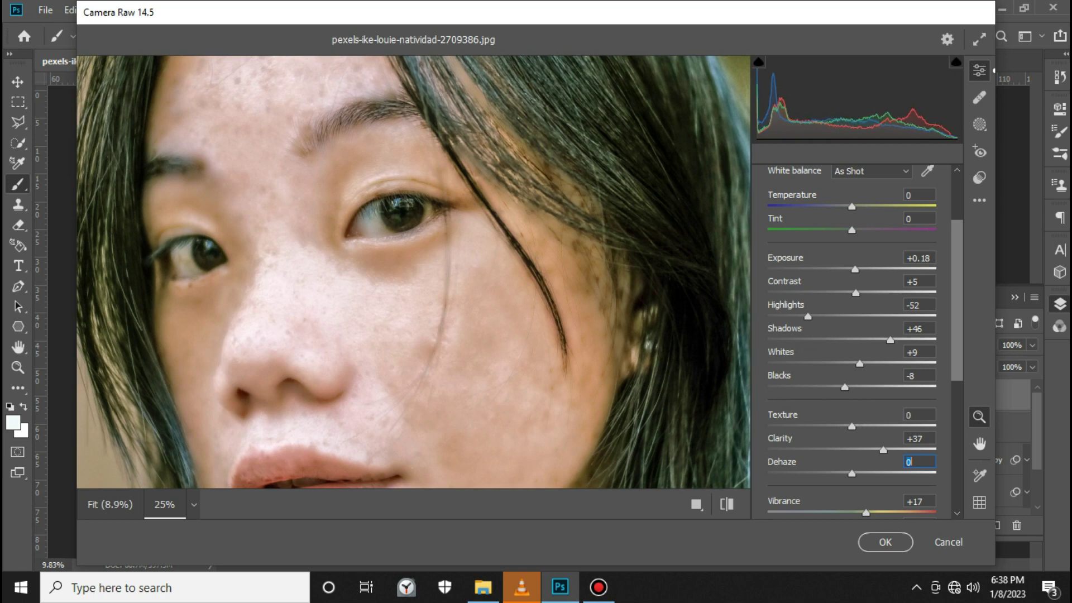
{"action": "key", "text": "Up"}
{"action": "key", "text": "Up"}
{"action": "key", "text": "Up"}
{"action": "key", "text": "Up"}
{"action": "key", "text": "Up"}
{"action": "key", "text": "Up"}
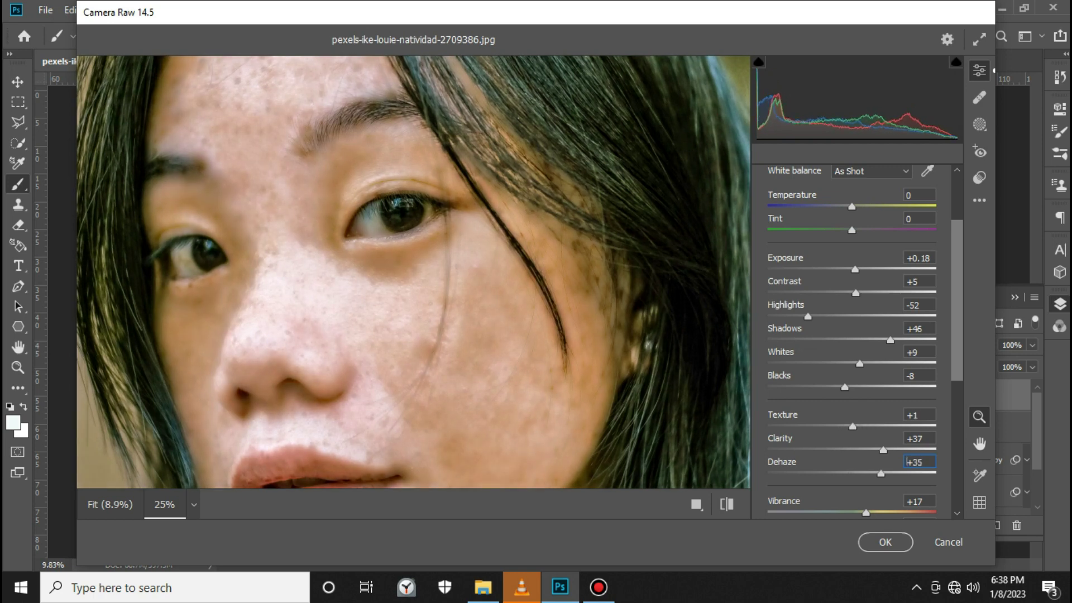
{"action": "key", "text": "Up"}
{"action": "key", "text": "Up"}
{"action": "key", "text": "Up"}
{"action": "key", "text": "Up"}
{"action": "key", "text": "Up"}
{"action": "key", "text": "Up"}
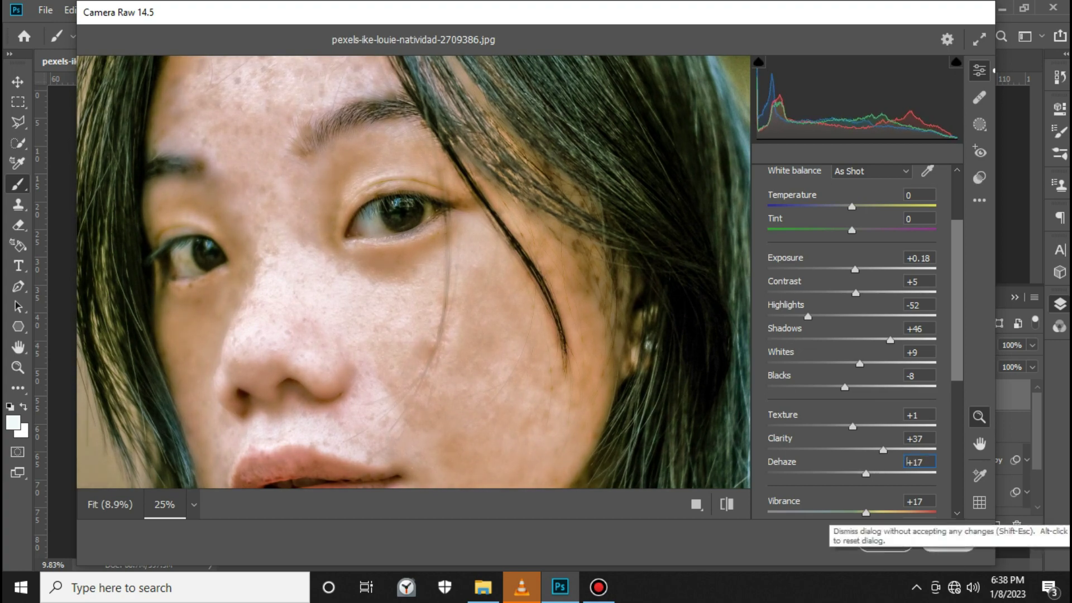
{"action": "left_click", "coordinate": [948, 542]}
{"action": "left_click", "coordinate": [579, 259]}
Delete the stamped Layer 2 and make the lower layers visible again
{"action": "key", "text": "Delete"}
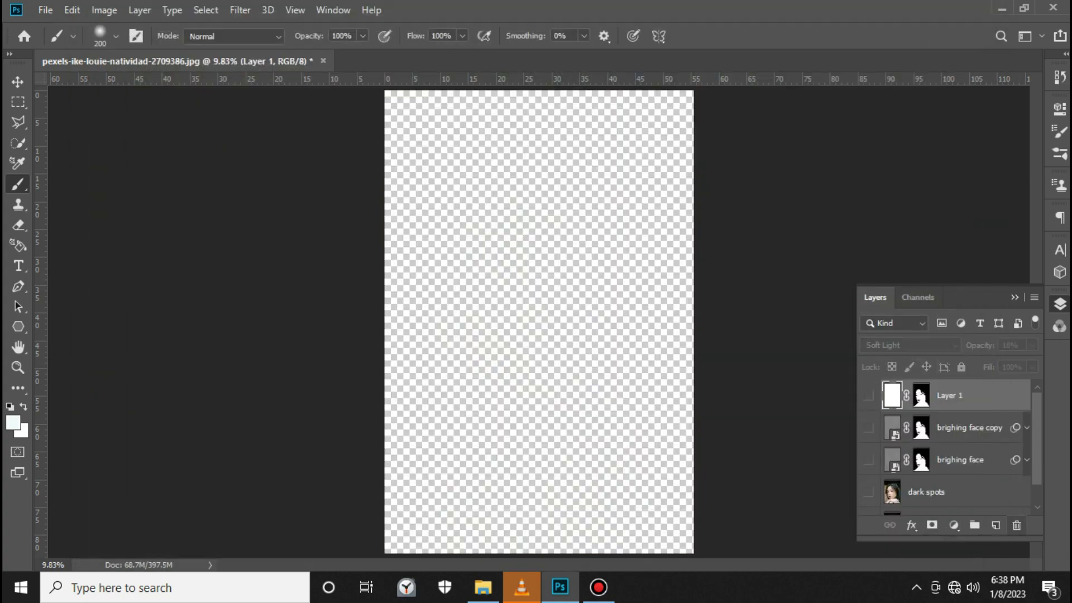
{"action": "left_click_drag", "start_coordinate": [869, 396], "coordinate": [868, 492]}
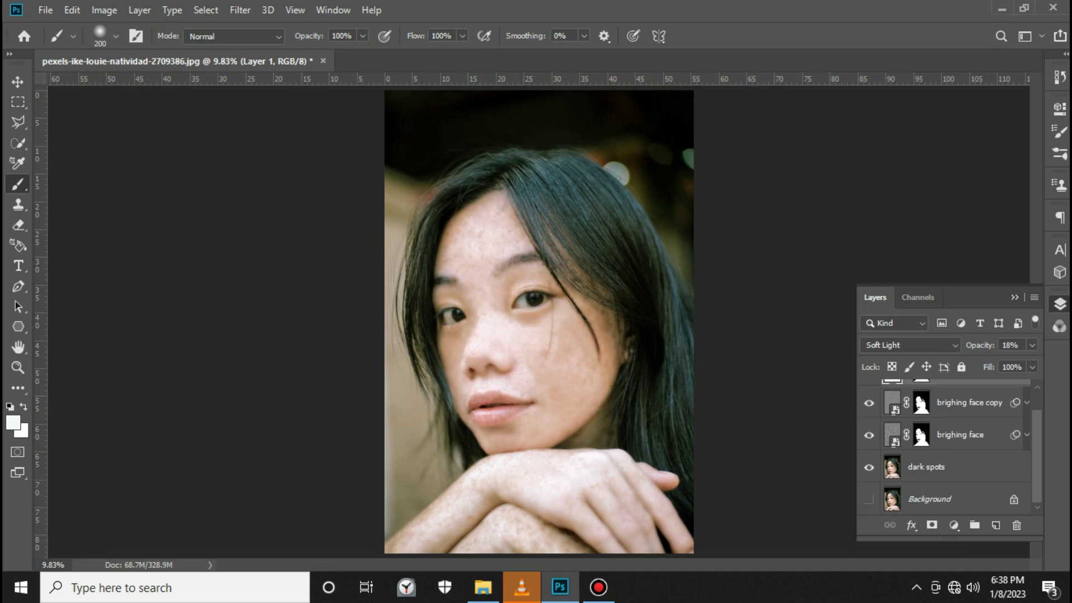
{"action": "scroll", "coordinate": [952, 446], "scroll_direction": "up", "scroll_amount": 1}
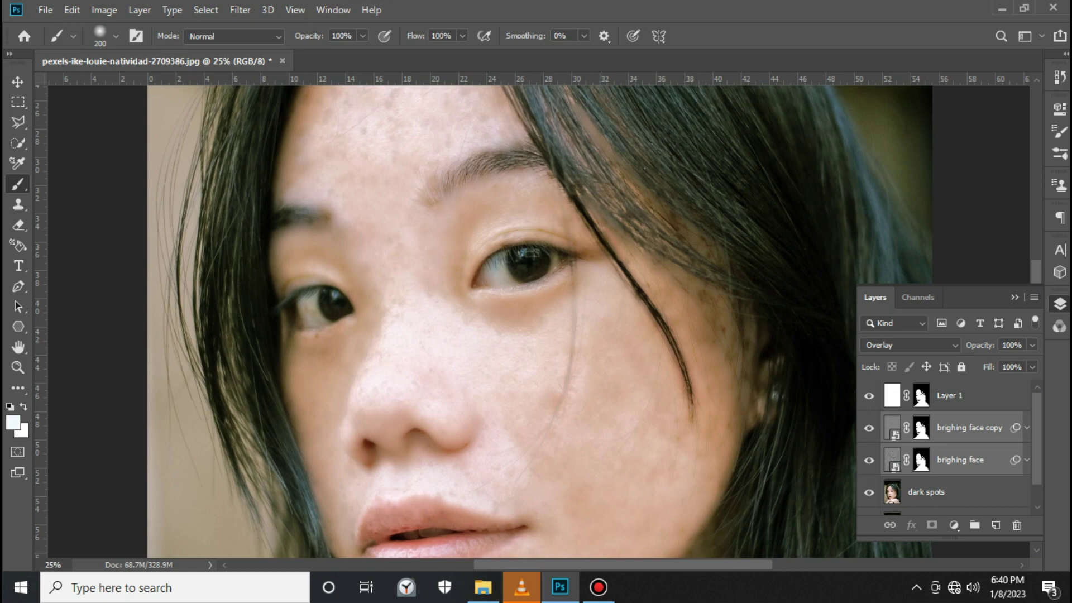
{"action": "right_click", "coordinate": [982, 427]}
{"action": "key", "text": "Escape"}
Convert dark spots, brighing face and its copy to a smart object in Overlay mode, then select brighing face
{"action": "left_click", "coordinate": [925, 491]}
{"action": "left_click", "coordinate": [960, 460]}
{"action": "left_click", "coordinate": [969, 427], "text": "shift"}
{"action": "left_click", "coordinate": [1033, 297]}
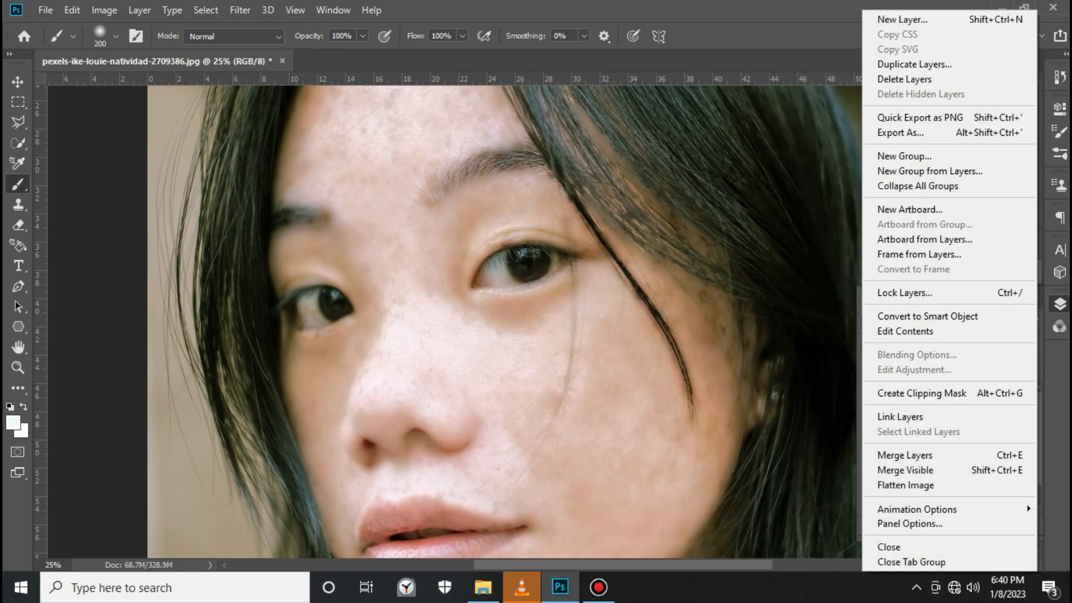
{"action": "left_click", "coordinate": [915, 313]}
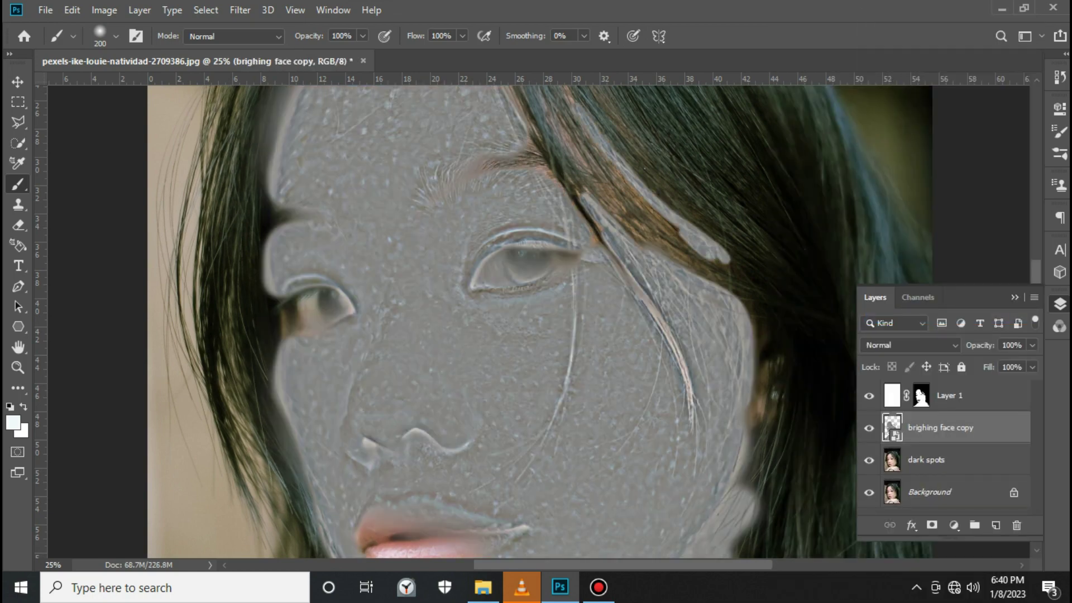
{"action": "key", "text": "shift+alt+o"}
{"action": "key", "text": "alt+bracketleft"}
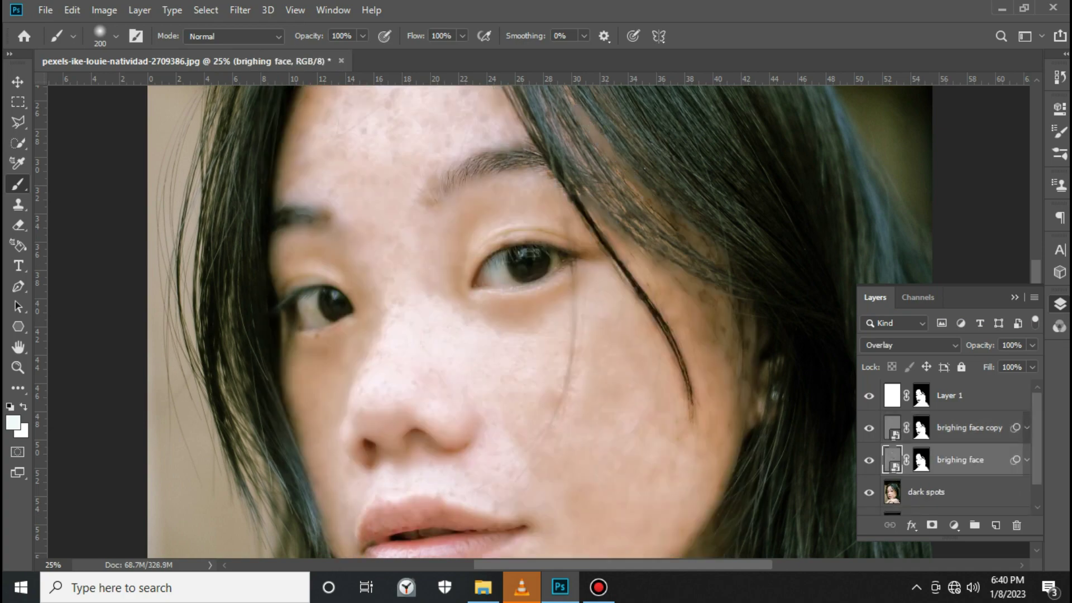
Set brighing face's Blend If sliders to split 0/14 and 229/255 so dark freckles show through
{"action": "key", "text": "h"}
{"action": "double_click", "coordinate": [1000, 460]}
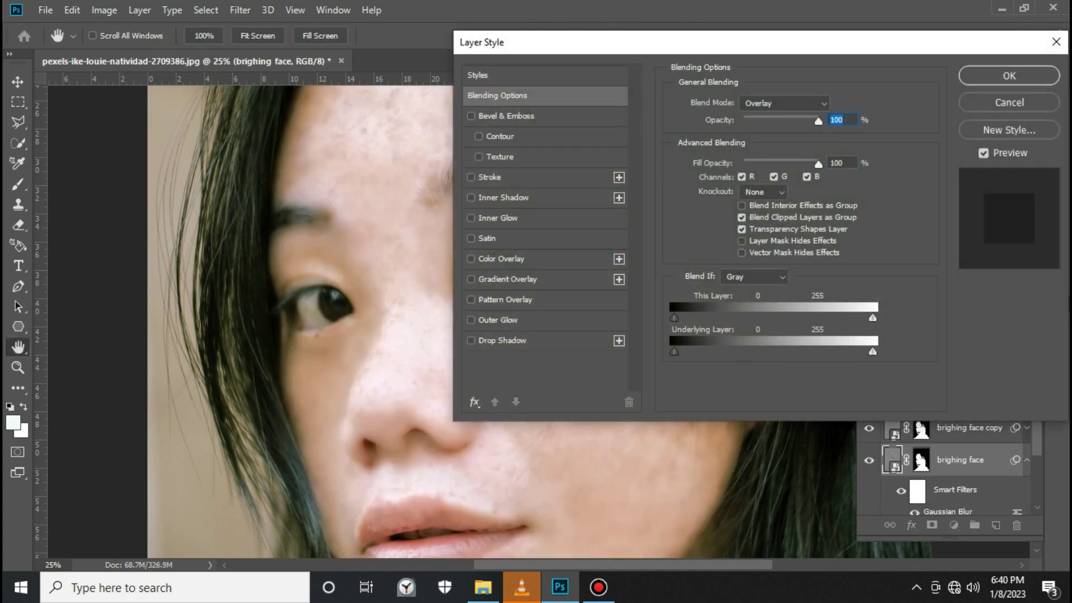
{"action": "mouse_move", "coordinate": [873, 318]}
{"action": "left_mouse_down"}
{"action": "mouse_move", "coordinate": [733, 317]}
{"action": "mouse_move", "coordinate": [867, 318]}
{"action": "left_mouse_up"}
{"action": "left_click_drag", "start_coordinate": [869, 318], "coordinate": [874, 318]}
{"action": "mouse_move", "coordinate": [673, 351]}
{"action": "left_mouse_down"}
{"action": "mouse_move", "coordinate": [705, 352]}
{"action": "mouse_move", "coordinate": [675, 351]}
{"action": "mouse_move", "coordinate": [687, 351]}
{"action": "left_mouse_up"}
{"action": "left_click_drag", "start_coordinate": [872, 318], "coordinate": [866, 318]}
{"action": "mouse_move", "coordinate": [558, 42]}
{"action": "left_mouse_down"}
{"action": "mouse_move", "coordinate": [698, 471]}
{"action": "mouse_move", "coordinate": [566, 169]}
{"action": "mouse_move", "coordinate": [125, 89]}
{"action": "left_mouse_up"}
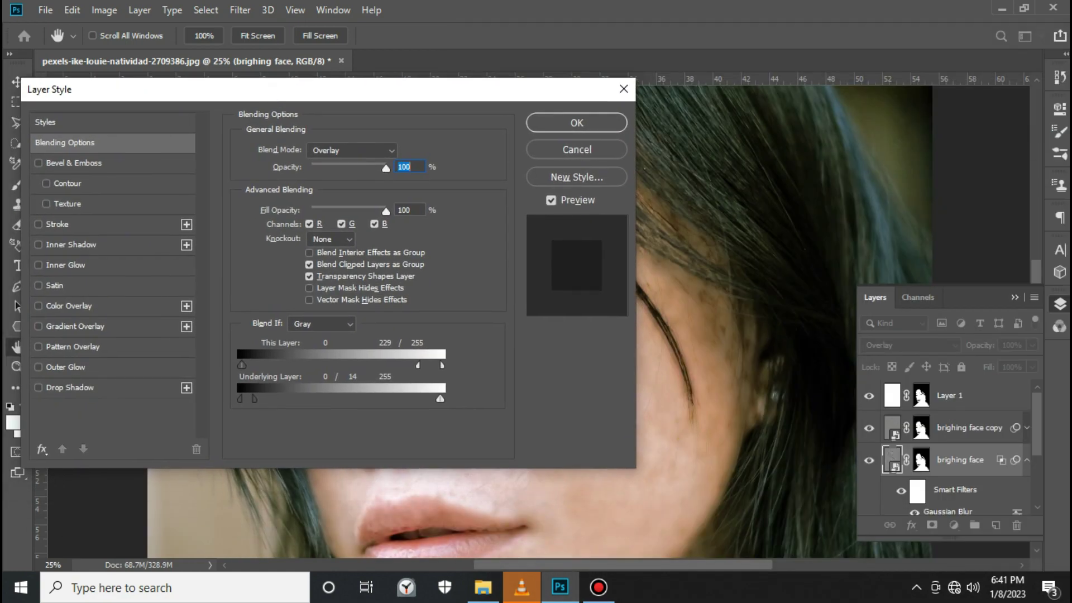
{"action": "left_click", "coordinate": [577, 122]}
Hide brighing face copy and split Layer 1's Underlying black slider to 0/74
{"action": "left_click", "coordinate": [968, 427]}
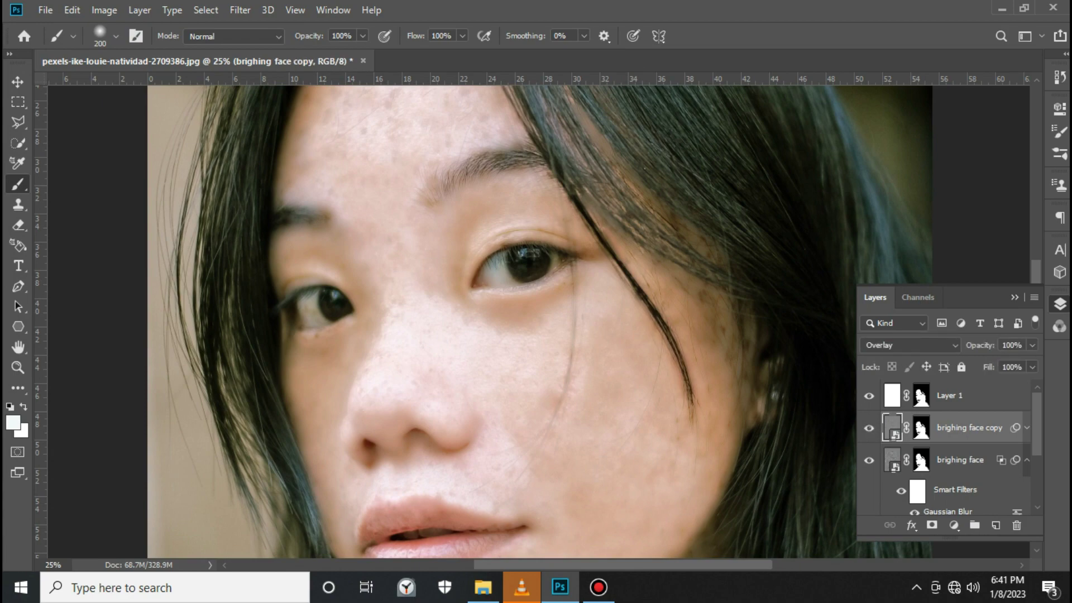
{"action": "left_click", "coordinate": [869, 428]}
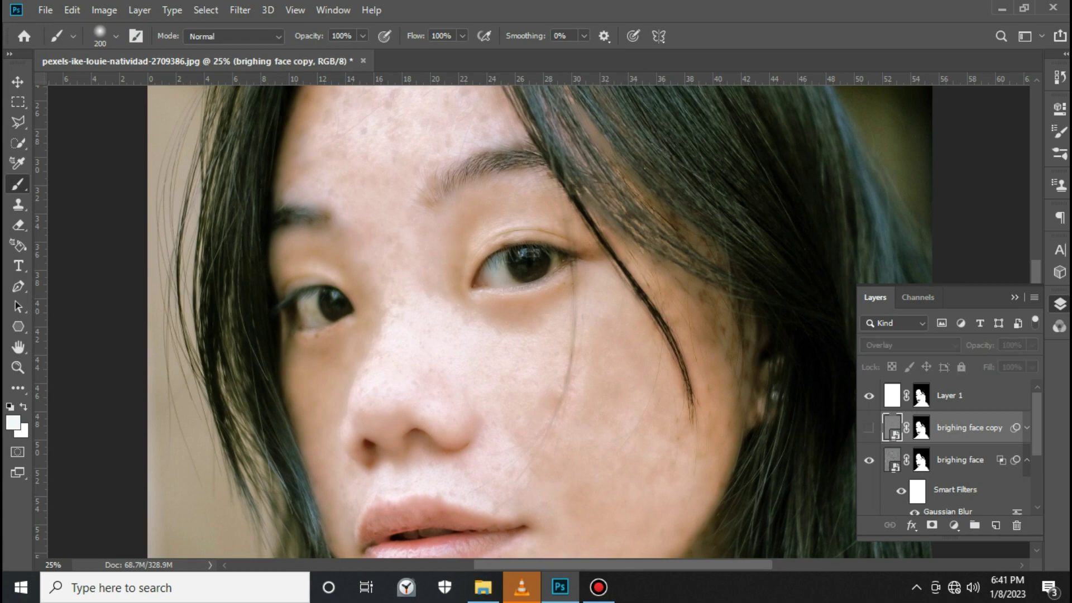
{"action": "key", "text": "alt+bracketright"}
{"action": "double_click", "coordinate": [994, 395]}
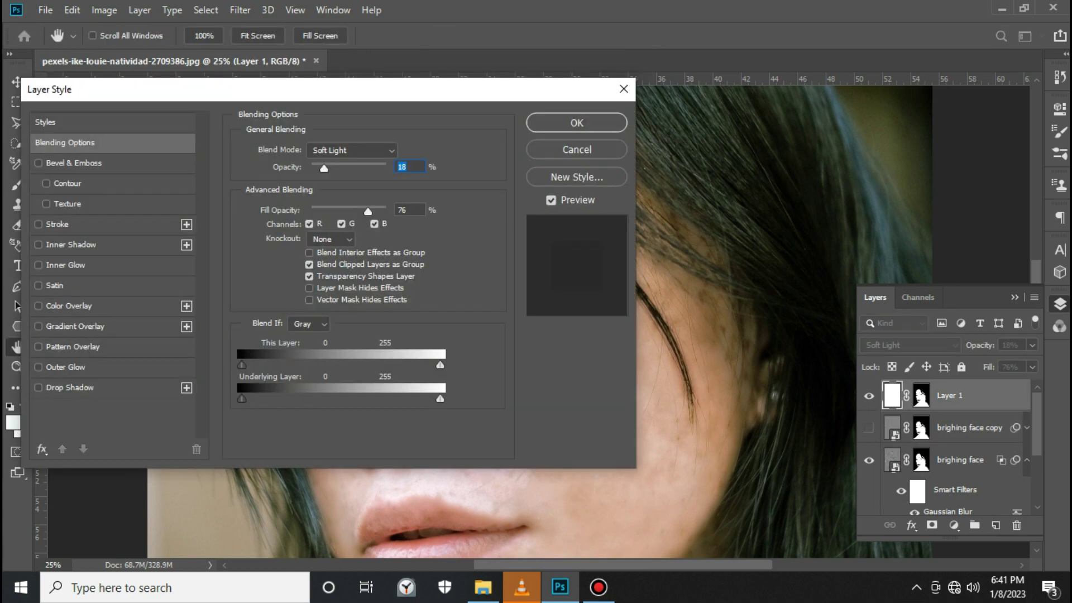
{"action": "left_click_drag", "start_coordinate": [241, 398], "coordinate": [273, 398]}
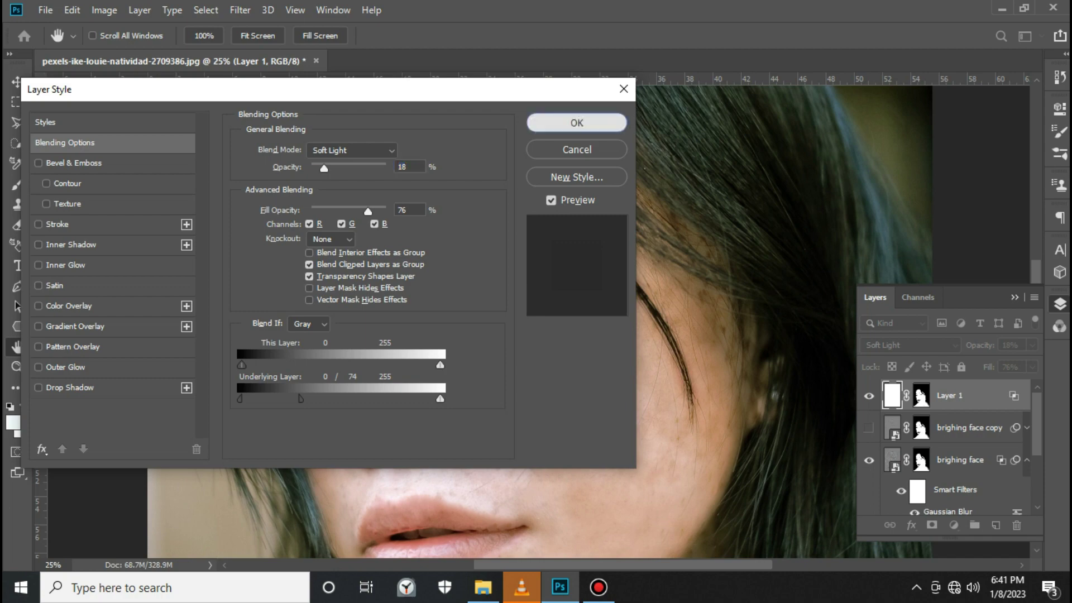
{"action": "left_click", "coordinate": [577, 122]}
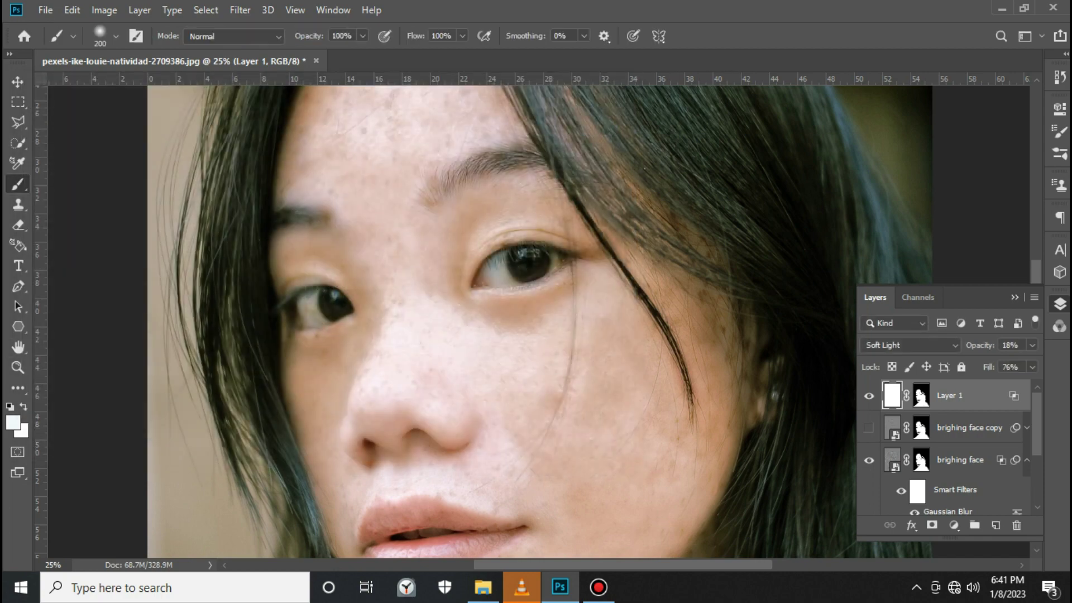
Fit the photo on screen and stamp all visible layers into a new Layer 2
{"action": "key", "text": "ctrl+0"}
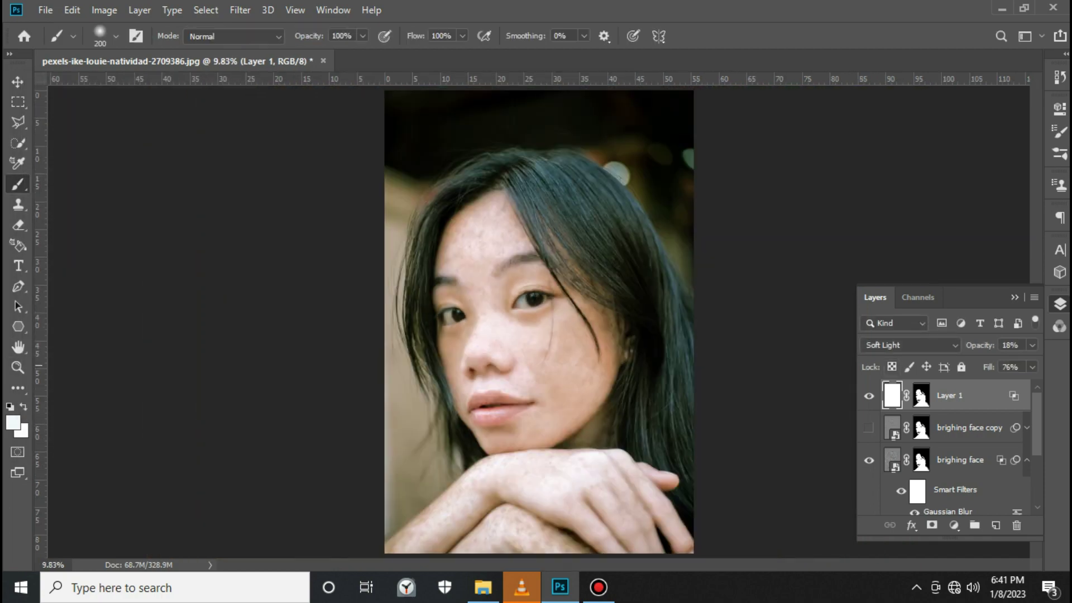
{"action": "key", "text": "ctrl+shift+alt+e"}
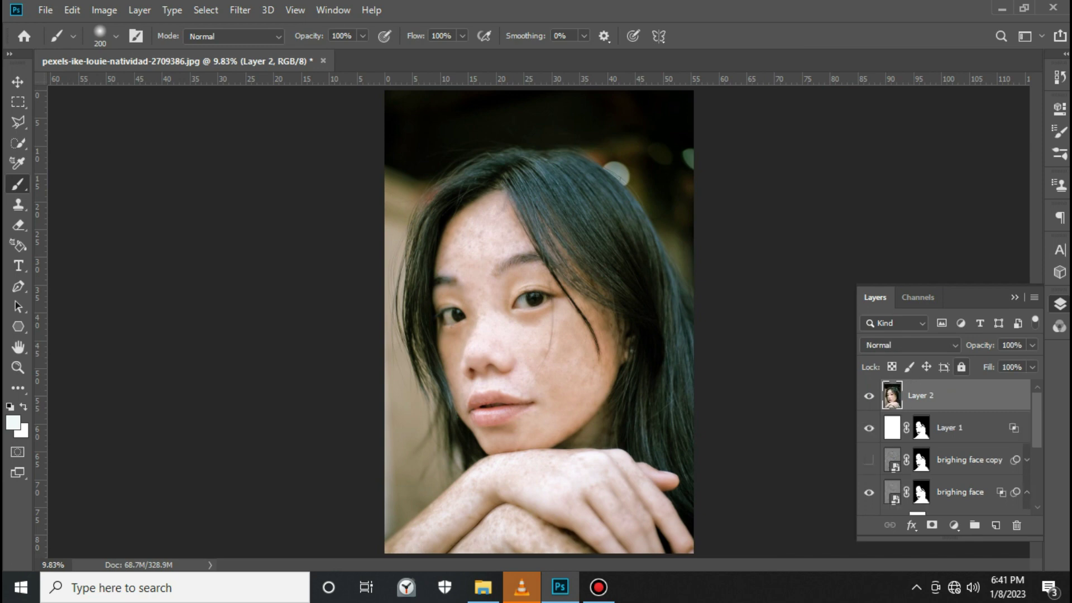
{"action": "left_click", "coordinate": [240, 10]}
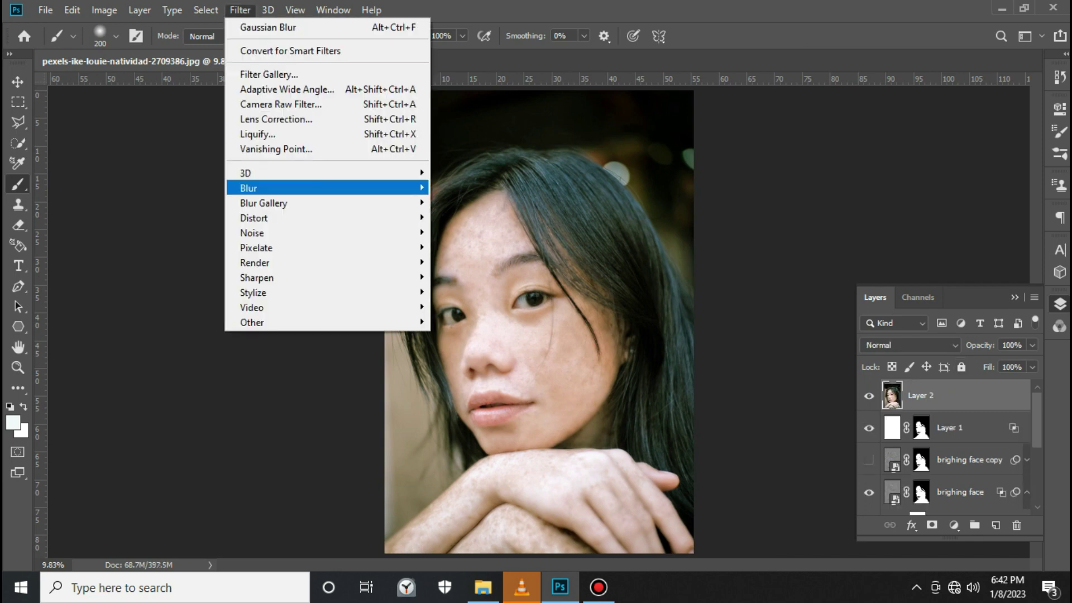
{"action": "left_click", "coordinate": [279, 104]}
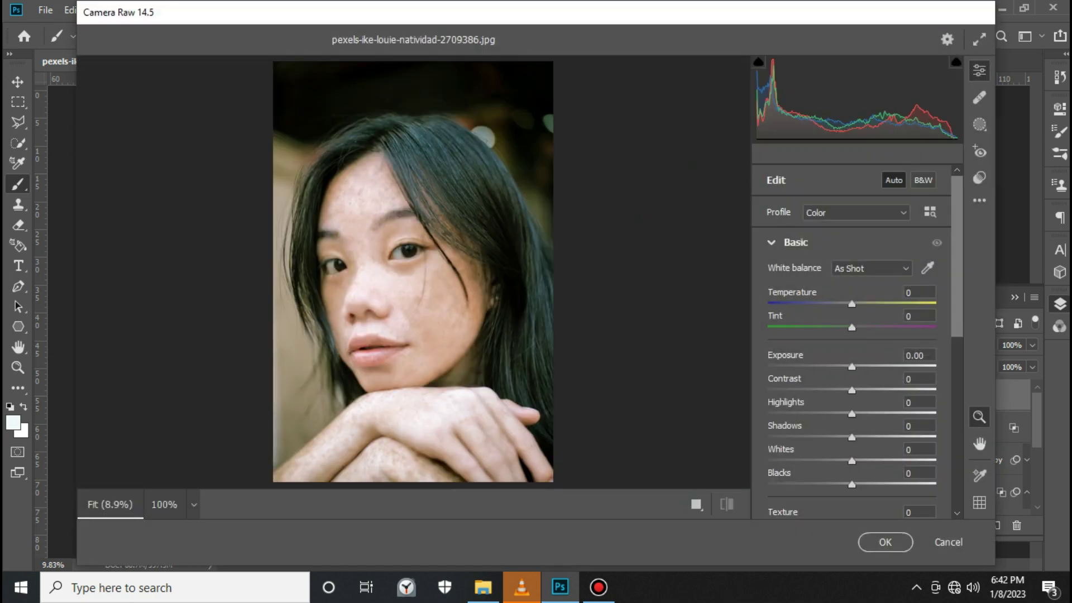
In Camera Raw, lower Exposure to -0.35 and Contrast to -14
{"action": "left_click", "coordinate": [894, 180]}
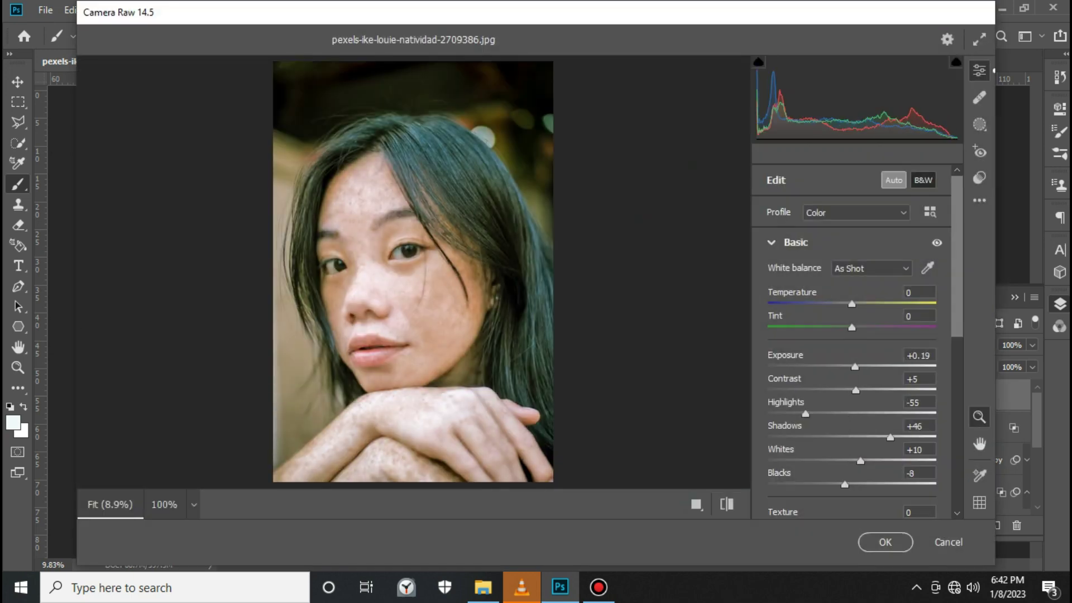
{"action": "left_click", "coordinate": [894, 180]}
{"action": "scroll", "coordinate": [410, 268], "scroll_direction": "up", "scroll_amount": 3}
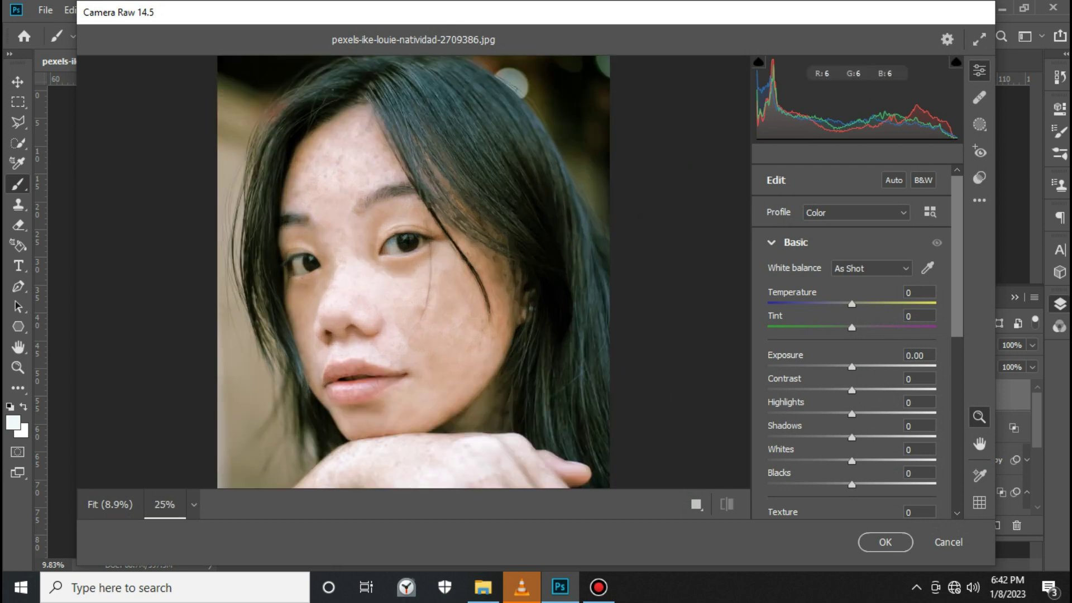
{"action": "mouse_move", "coordinate": [851, 366]}
{"action": "left_mouse_down"}
{"action": "mouse_move", "coordinate": [853, 390]}
{"action": "mouse_move", "coordinate": [866, 390]}
{"action": "mouse_move", "coordinate": [821, 389]}
{"action": "mouse_move", "coordinate": [849, 390]}
{"action": "mouse_move", "coordinate": [835, 390]}
{"action": "mouse_move", "coordinate": [846, 366]}
{"action": "left_mouse_up"}
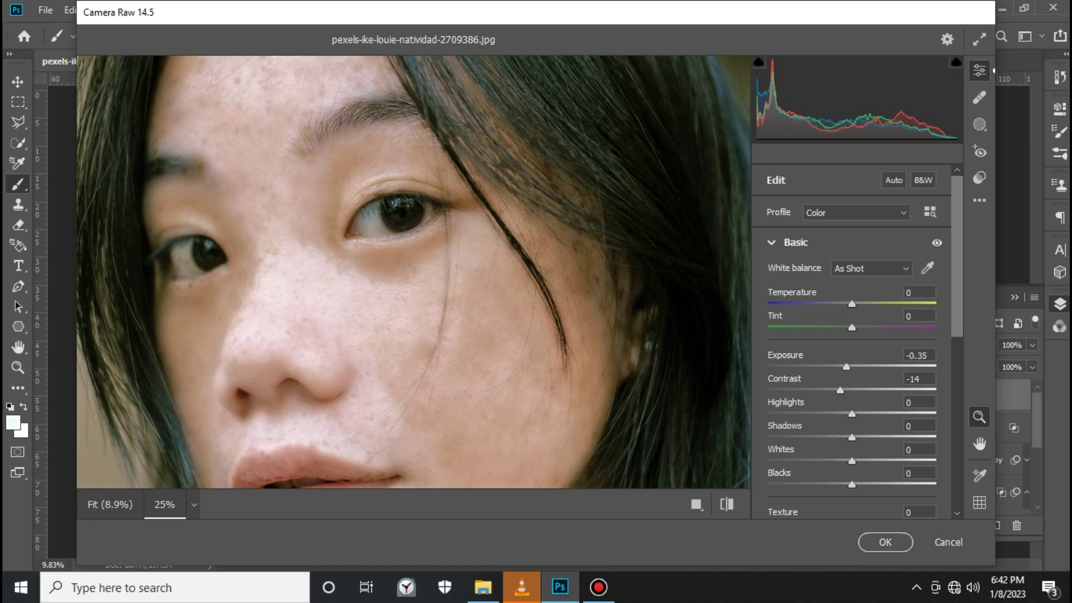
{"action": "left_click_drag", "start_coordinate": [852, 414], "coordinate": [873, 413]}
{"action": "left_click_drag", "start_coordinate": [849, 413], "coordinate": [858, 414]}
Set Whites +26, lift the blacks, and set Texture -14, Clarity -8, Dehaze +4
{"action": "scroll", "coordinate": [851, 335], "scroll_direction": "down", "scroll_amount": 3}
{"action": "mouse_move", "coordinate": [851, 342]}
{"action": "left_mouse_down"}
{"action": "mouse_move", "coordinate": [889, 343]}
{"action": "mouse_move", "coordinate": [855, 343]}
{"action": "mouse_move", "coordinate": [860, 367]}
{"action": "mouse_move", "coordinate": [873, 366]}
{"action": "left_mouse_up"}
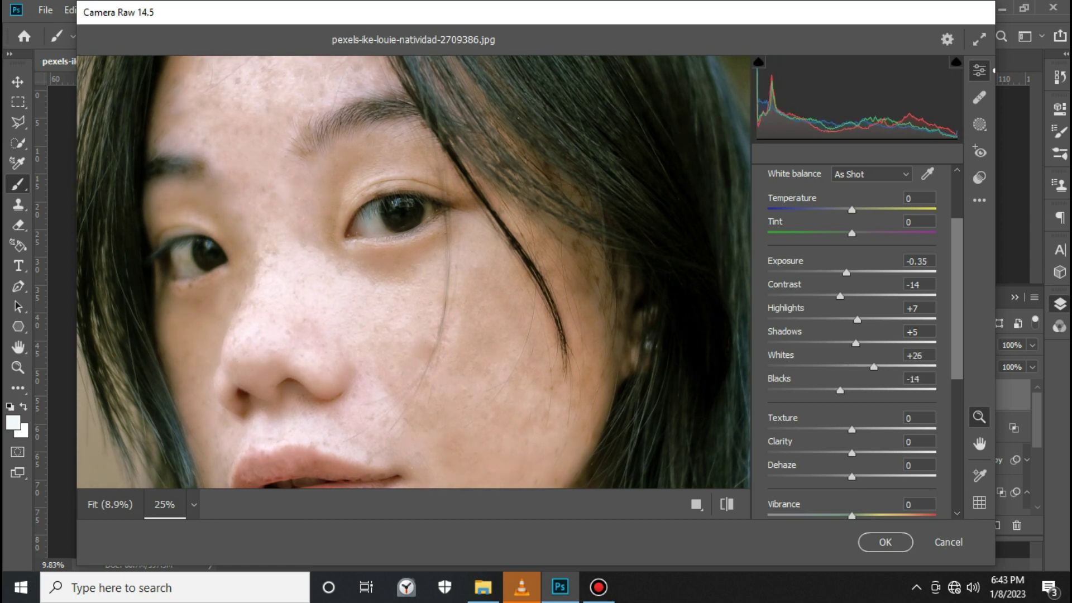
{"action": "mouse_move", "coordinate": [851, 390]}
{"action": "left_mouse_down"}
{"action": "mouse_move", "coordinate": [936, 390]}
{"action": "mouse_move", "coordinate": [864, 390]}
{"action": "left_mouse_up"}
{"action": "scroll", "coordinate": [851, 335], "scroll_direction": "down", "scroll_amount": 3}
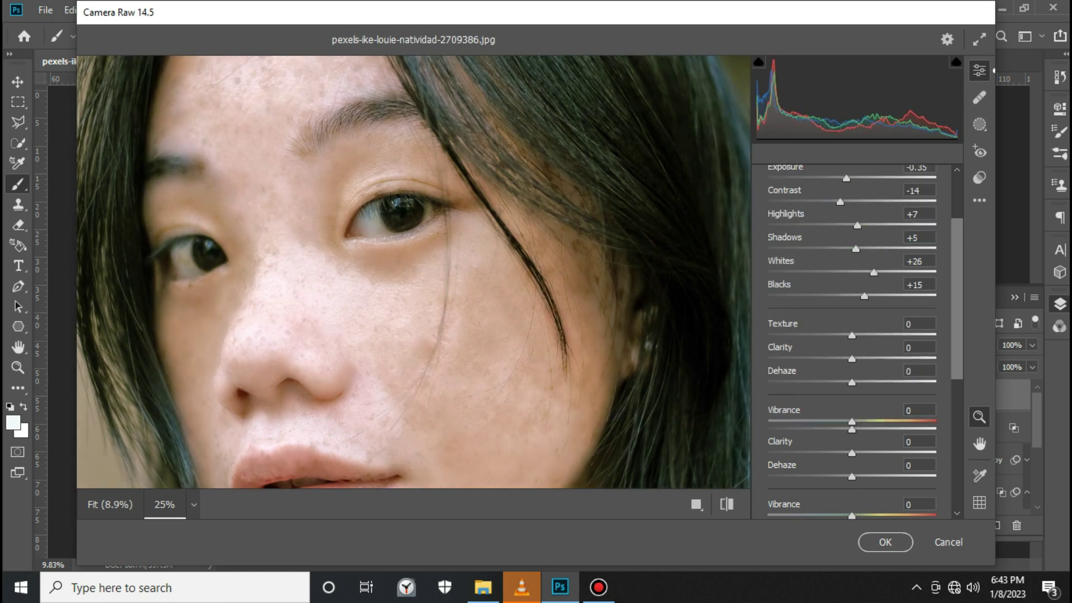
{"action": "mouse_move", "coordinate": [850, 335]}
{"action": "left_mouse_down"}
{"action": "mouse_move", "coordinate": [872, 335]}
{"action": "mouse_move", "coordinate": [839, 335]}
{"action": "mouse_move", "coordinate": [867, 358]}
{"action": "mouse_move", "coordinate": [846, 358]}
{"action": "mouse_move", "coordinate": [854, 382]}
{"action": "left_mouse_up"}
Set Green Primary Hue +18/Sat -50 and Blue Primary Hue -11/Sat +16, then apply the grade
{"action": "scroll", "coordinate": [851, 335], "scroll_direction": "down", "scroll_amount": 5}
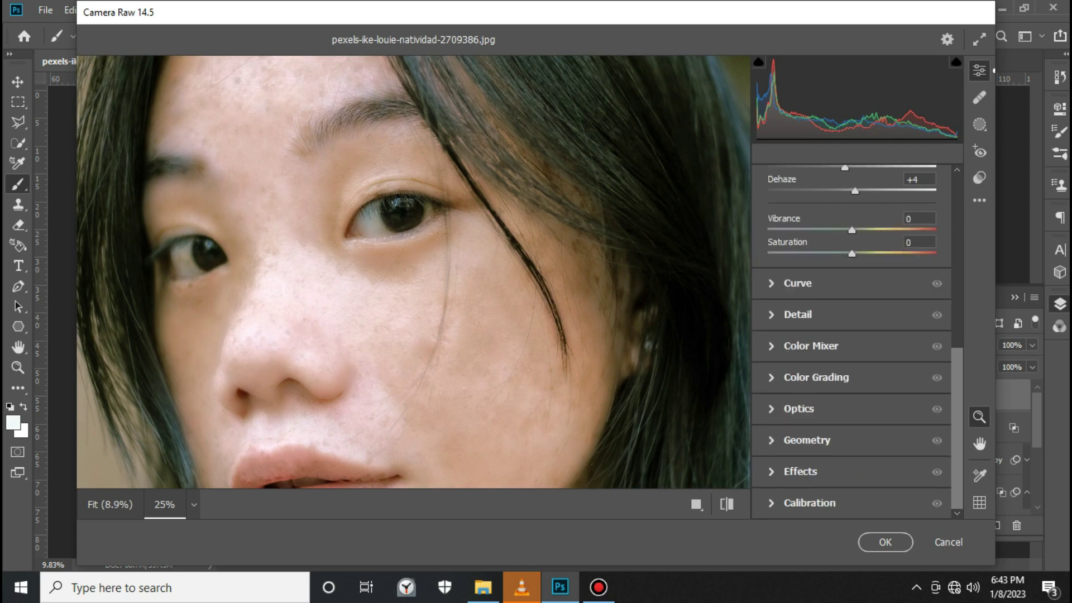
{"action": "left_click", "coordinate": [809, 503]}
{"action": "mouse_move", "coordinate": [851, 409]}
{"action": "left_mouse_down"}
{"action": "mouse_move", "coordinate": [866, 409]}
{"action": "mouse_move", "coordinate": [767, 433]}
{"action": "mouse_move", "coordinate": [809, 433]}
{"action": "left_mouse_up"}
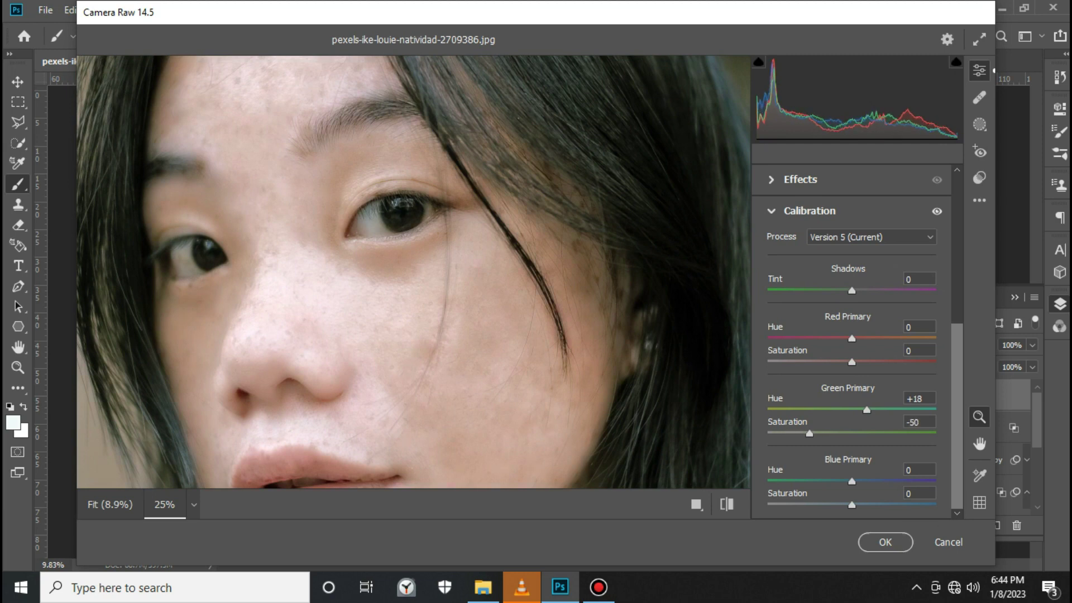
{"action": "mouse_move", "coordinate": [851, 481]}
{"action": "left_mouse_down"}
{"action": "mouse_move", "coordinate": [842, 480]}
{"action": "mouse_move", "coordinate": [865, 504]}
{"action": "left_mouse_up"}
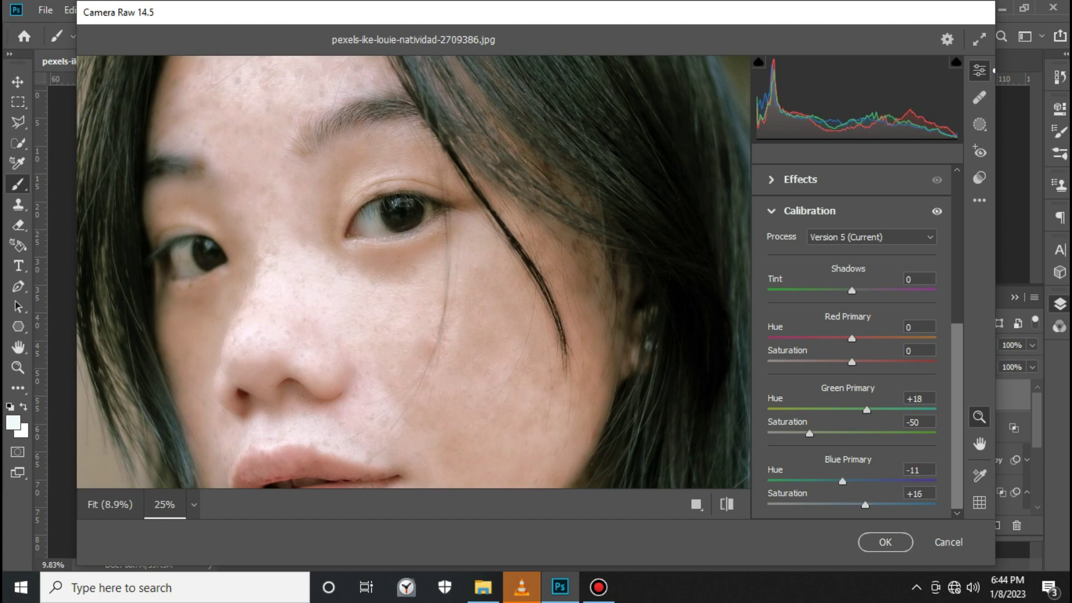
{"action": "left_click", "coordinate": [885, 541]}
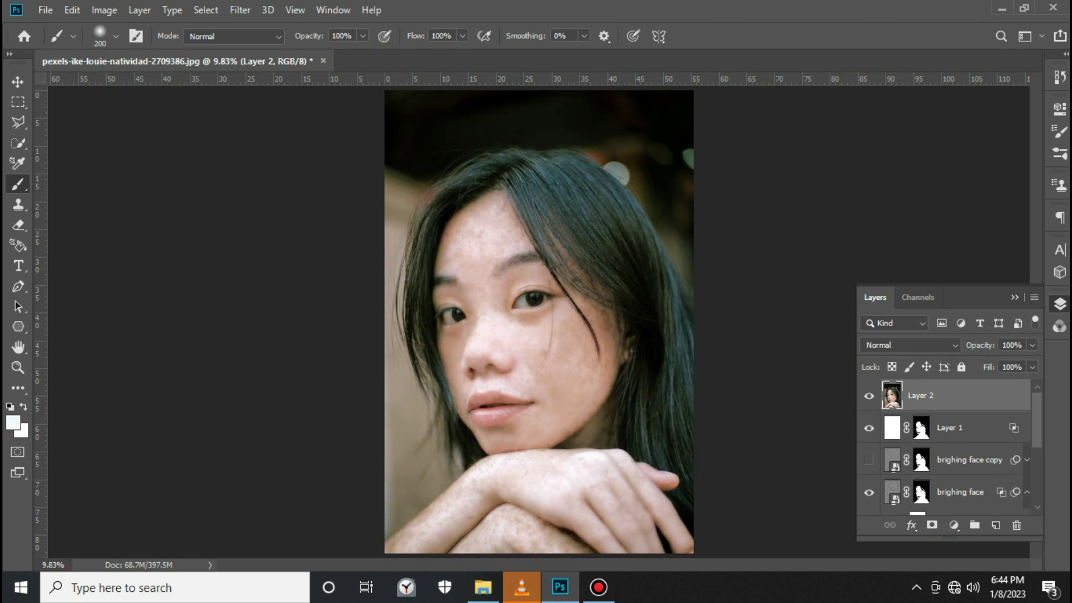
{"action": "scroll", "coordinate": [952, 447], "scroll_direction": "down", "scroll_amount": 3}
Group Layer 2 through dark spots as 'edited' and toggle its visibility to compare before/after
{"action": "left_click", "coordinate": [925, 467], "text": "shift"}
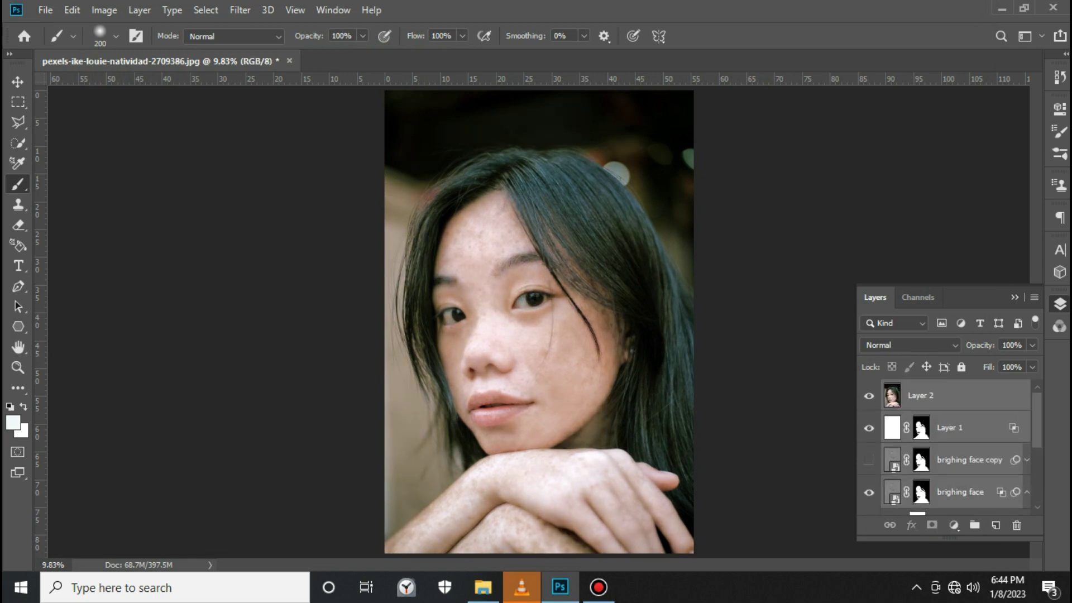
{"action": "key", "text": "ctrl+g"}
{"action": "double_click", "coordinate": [927, 389]}
{"action": "type", "text": "edited"}
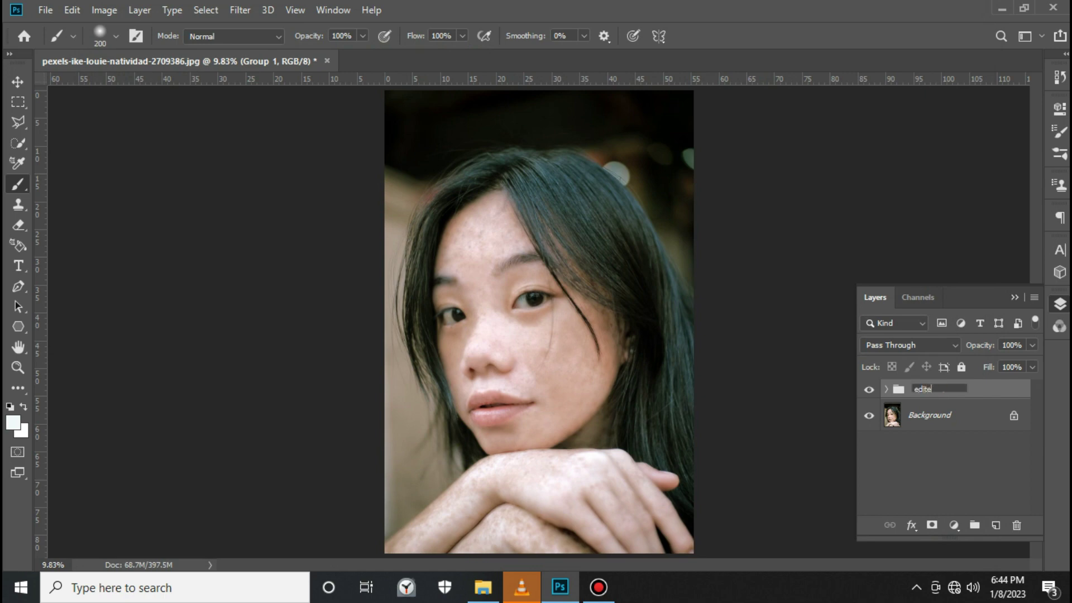
{"action": "key", "text": "Return"}
{"action": "left_click", "coordinate": [868, 389]}
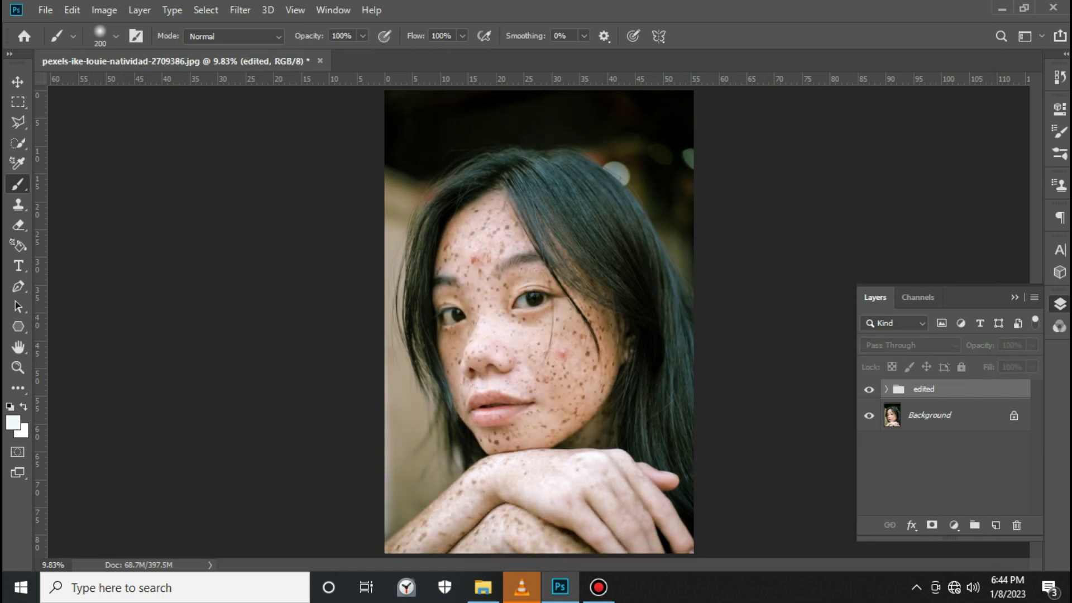
{"action": "left_click", "coordinate": [868, 389]}
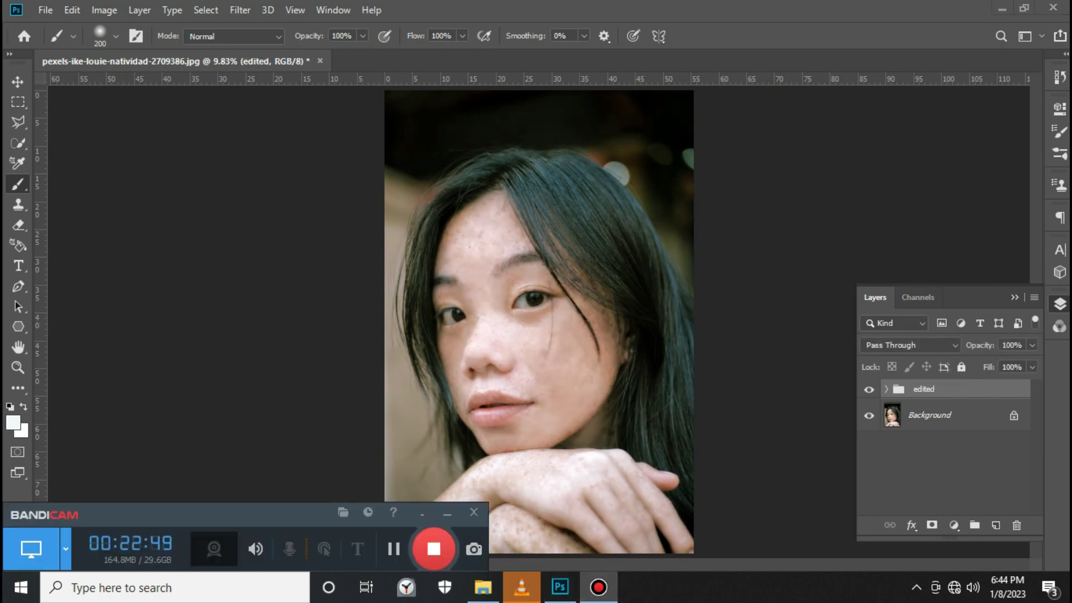